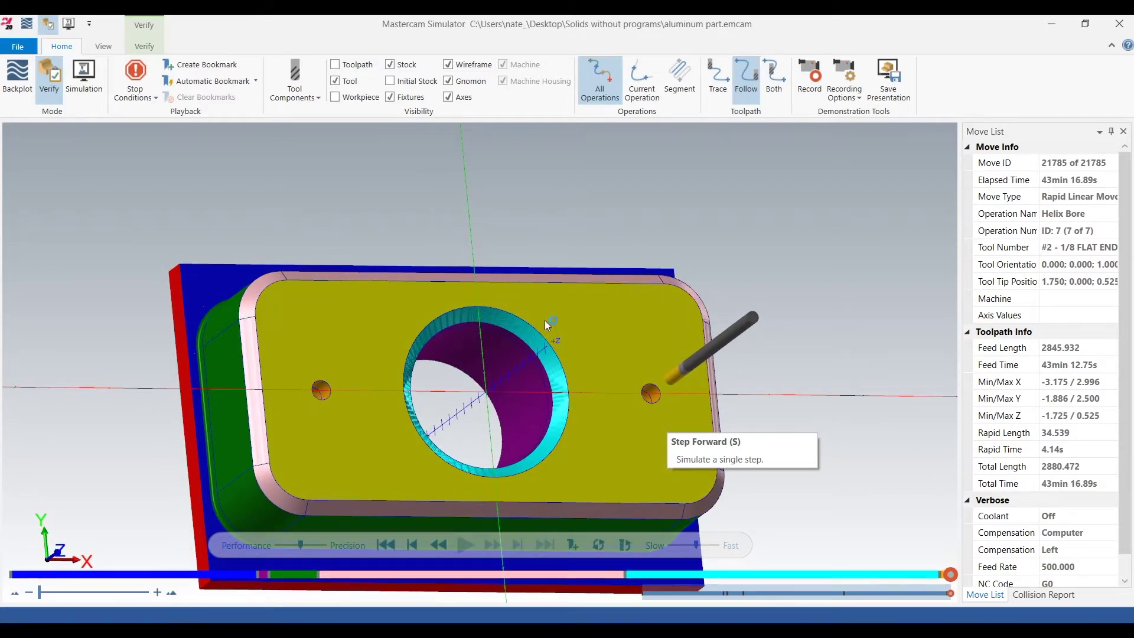
# - Close the simulator to return to Mastercam Mill, rename plane 100-1 as 200 and make it the active WCS, construction and tool plane
pyautogui.click(1124, 21)
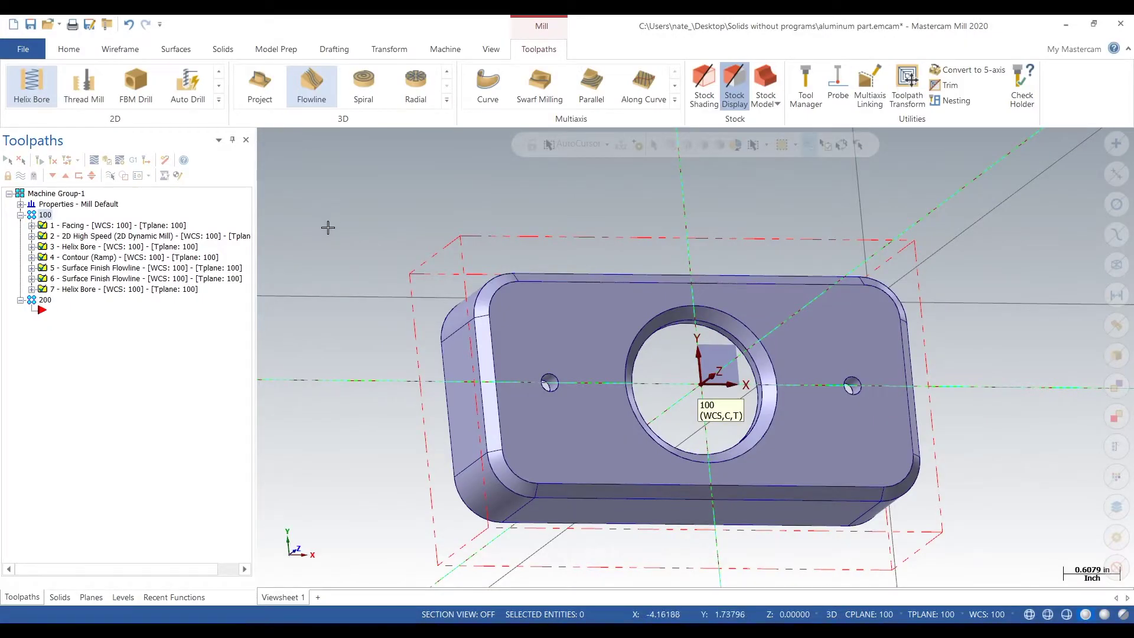
pyautogui.moveTo(400, 334)
pyautogui.mouseDown(button='middle')
pyautogui.moveTo(373, 324)
pyautogui.moveTo(409, 294)
pyautogui.moveTo(372, 334)
pyautogui.mouseUp(button='middle')
pyautogui.click(123, 598)
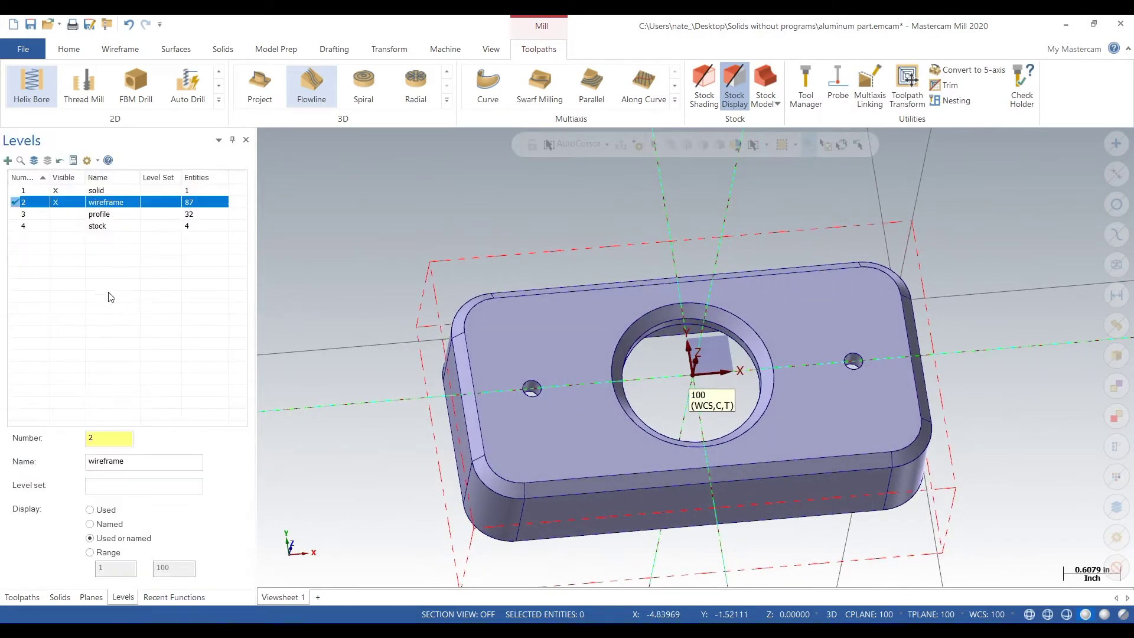
pyautogui.click(91, 597)
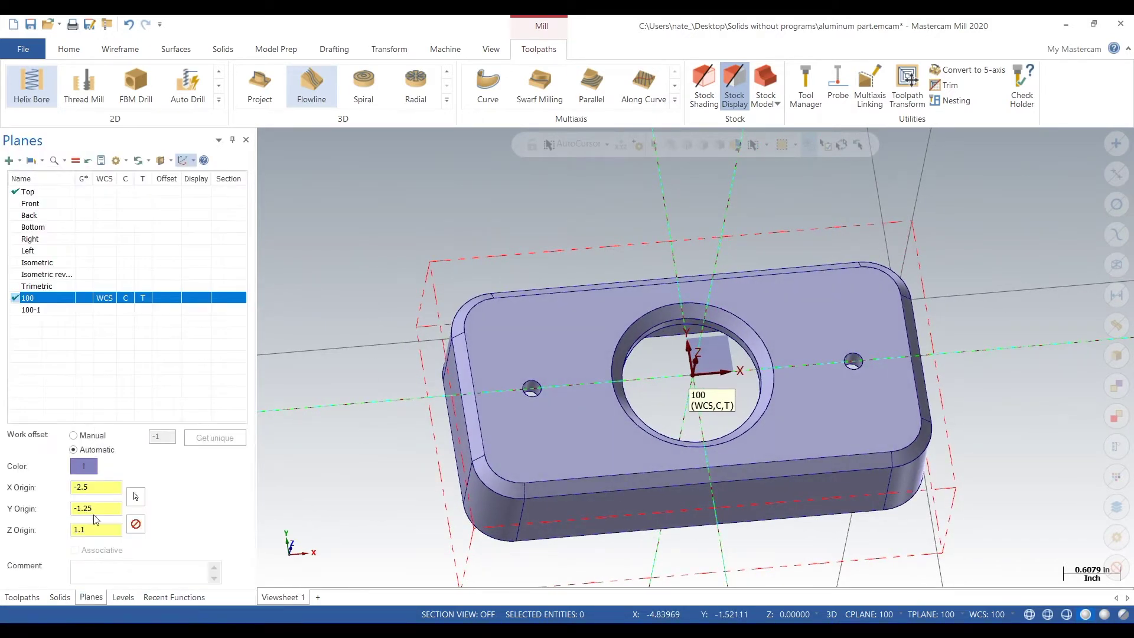
pyautogui.click(59, 310)
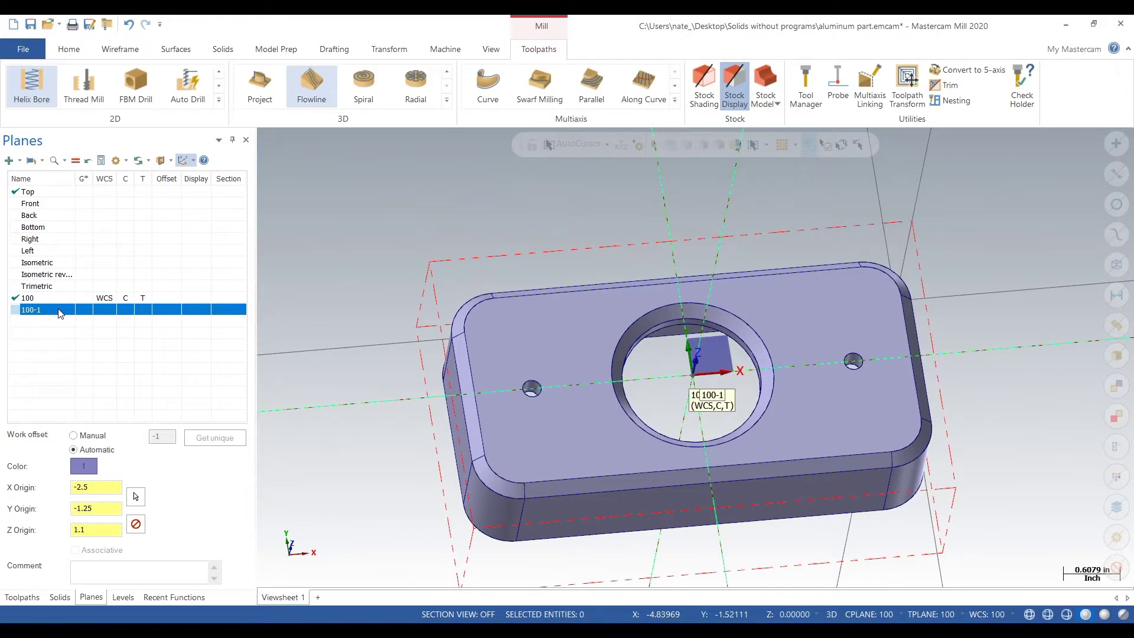
pyautogui.click(58, 309)
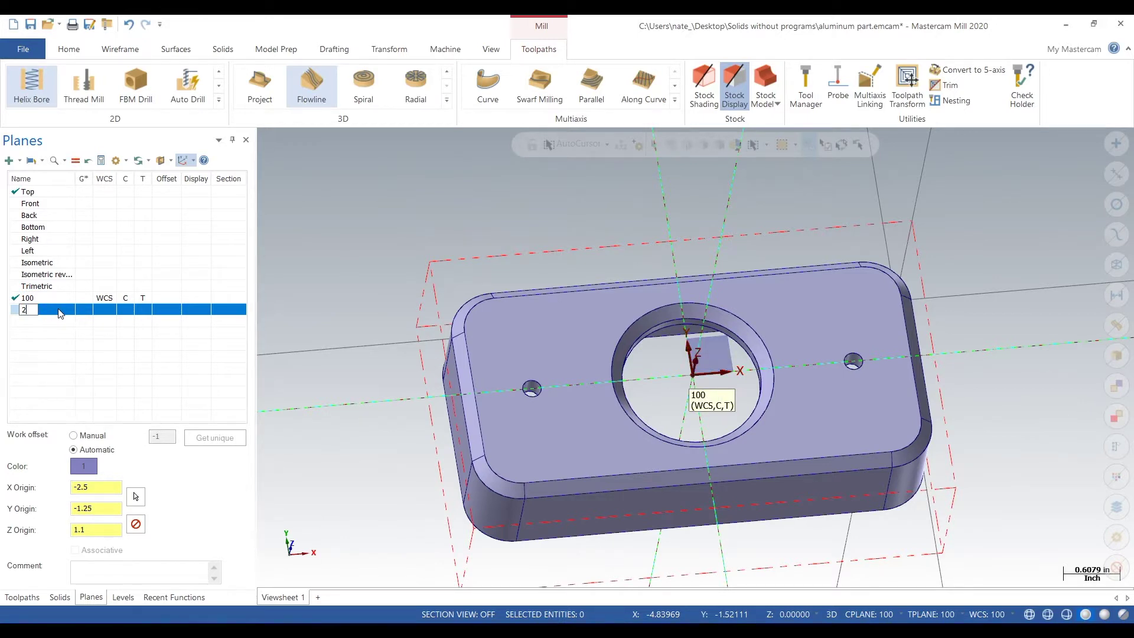
pyautogui.click(85, 313)
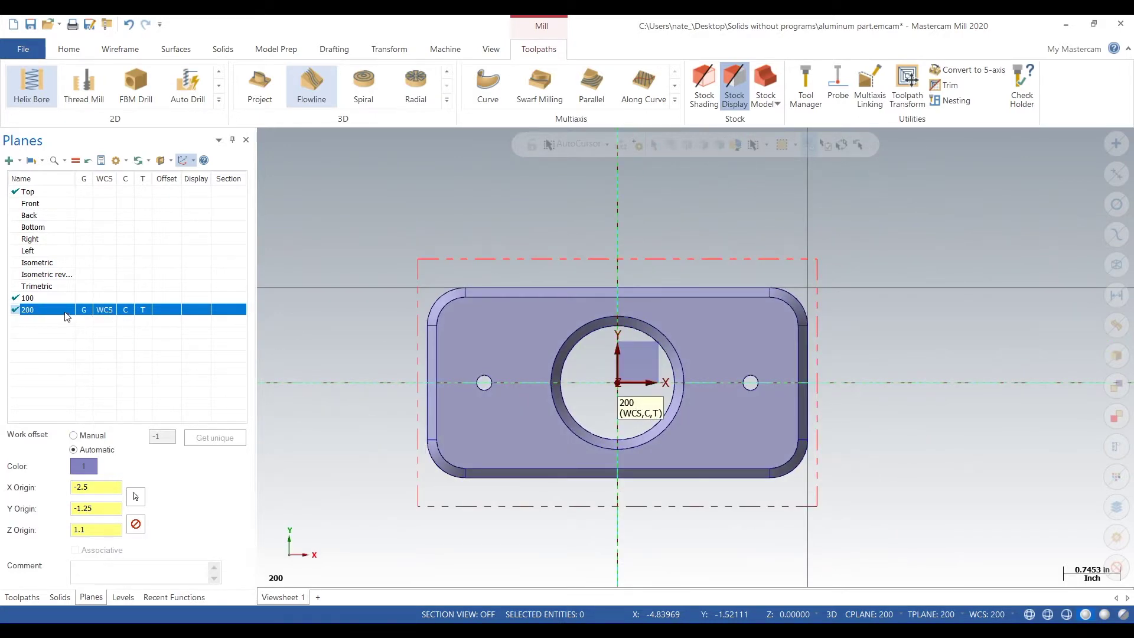
# - Edit plane 200 and move its origin to the arc endpoint on the pocket rim at X -0.75, Y -2.375, Z 0
pyautogui.rightClick(68, 314)
pyautogui.click(96, 320)
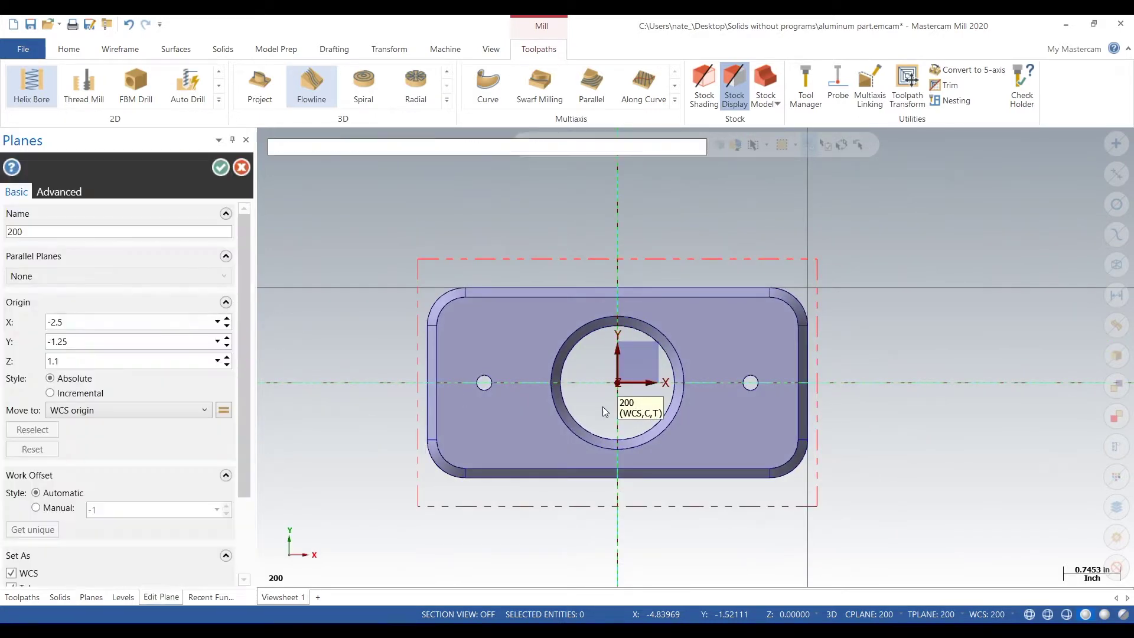
pyautogui.click(618, 384)
pyautogui.moveTo(419, 258); pyautogui.dragTo(614, 222, button='middle')
pyautogui.scroll(2, 614, 223)
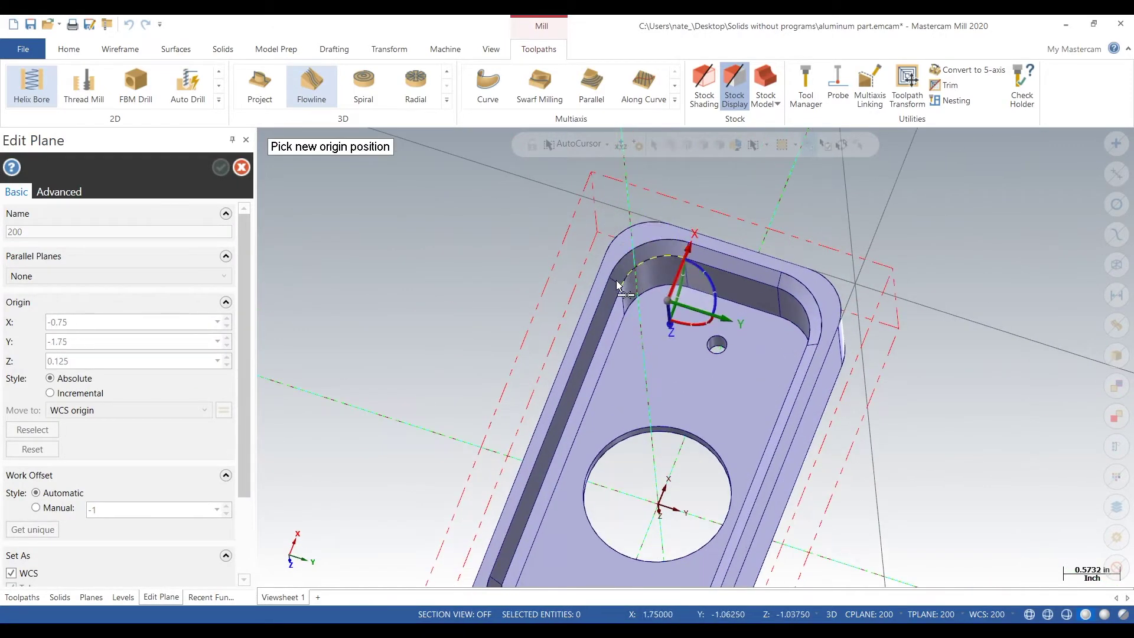
pyautogui.click(608, 278)
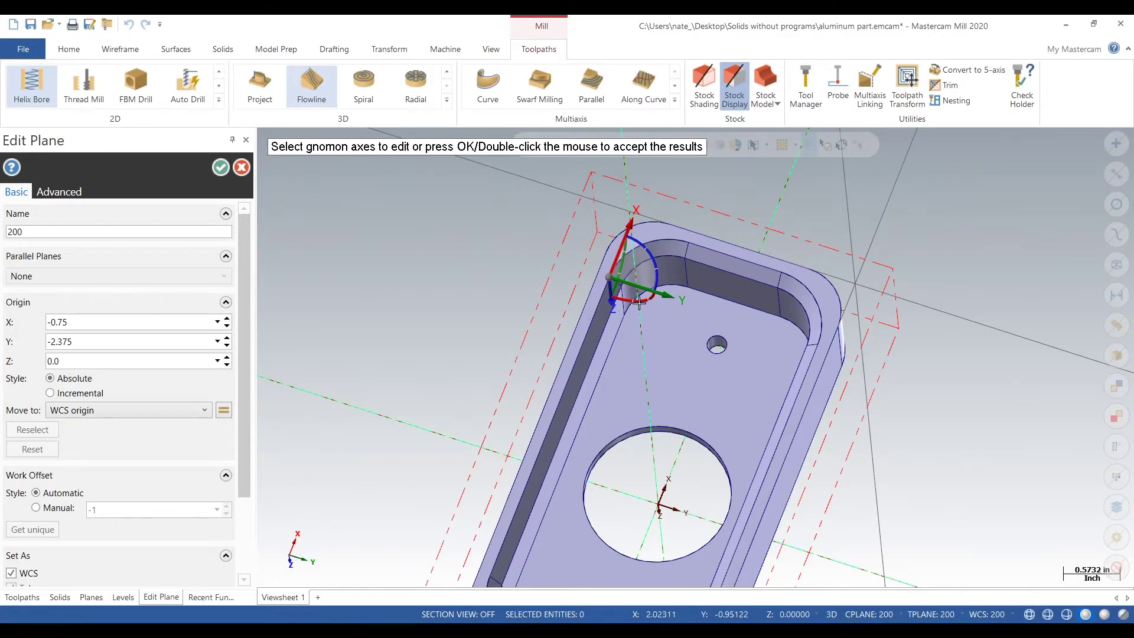
# - Rotate plane 200 by -180° about its X axis, accept the edit and align the graphics view to that plane
pyautogui.click(653, 284)
pyautogui.moveTo(617, 251); pyautogui.dragTo(614, 207, button='middle')
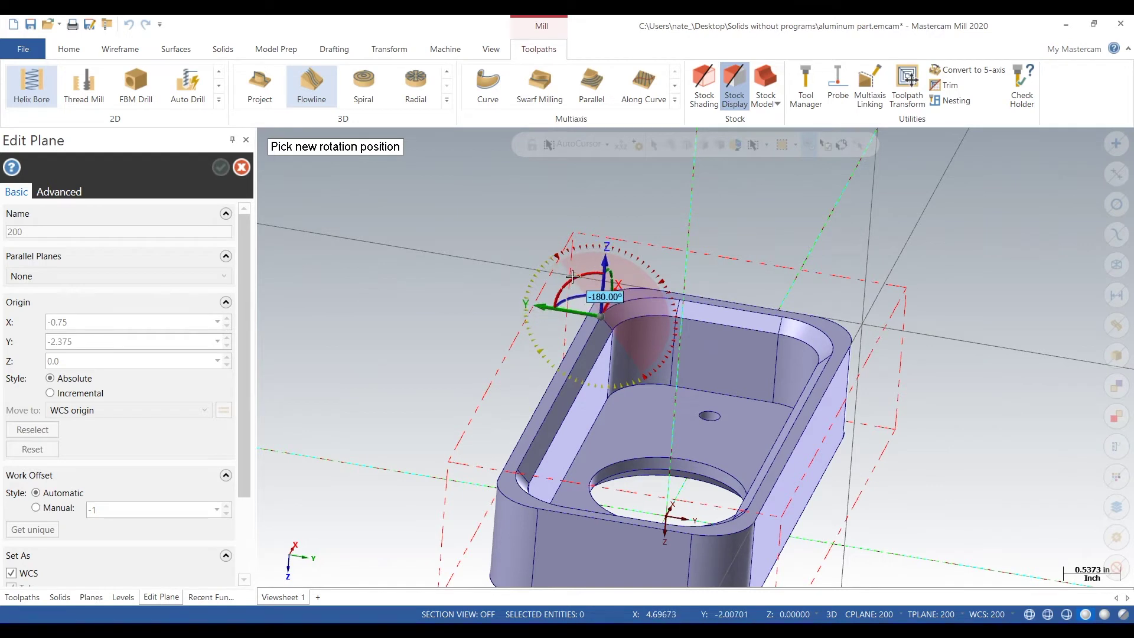
pyautogui.click(571, 277)
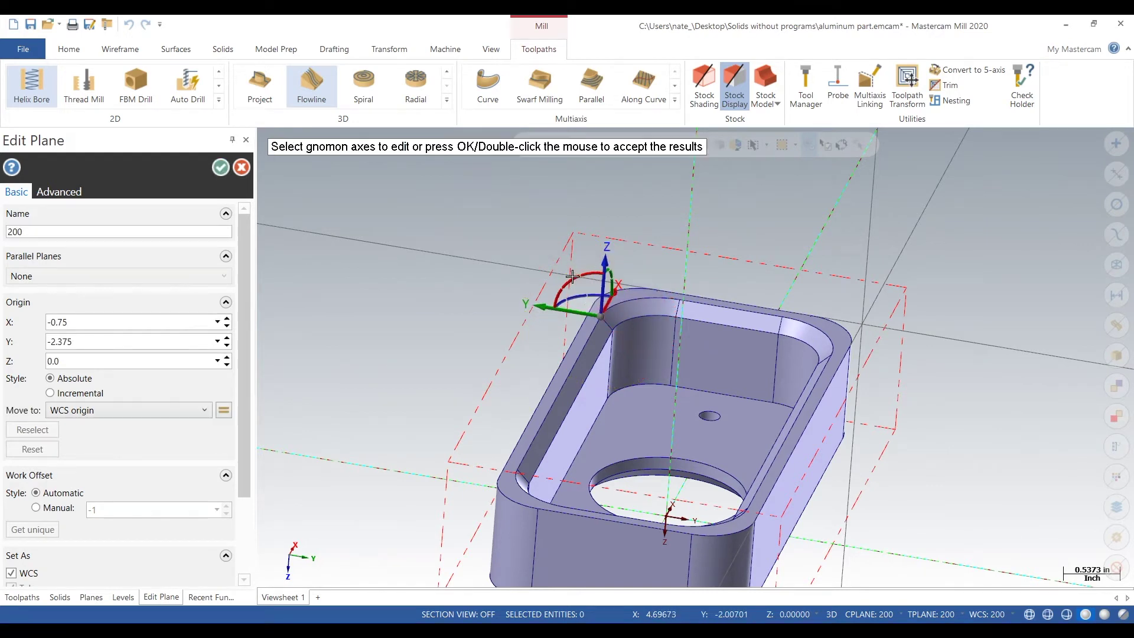
pyautogui.click(220, 171)
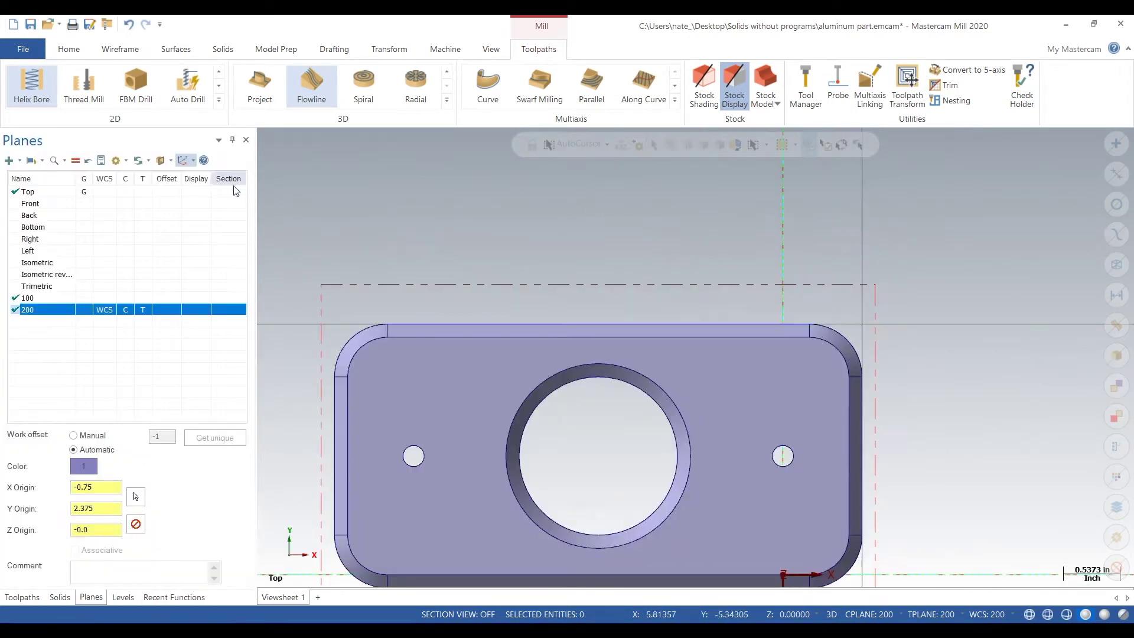
pyautogui.click(83, 310)
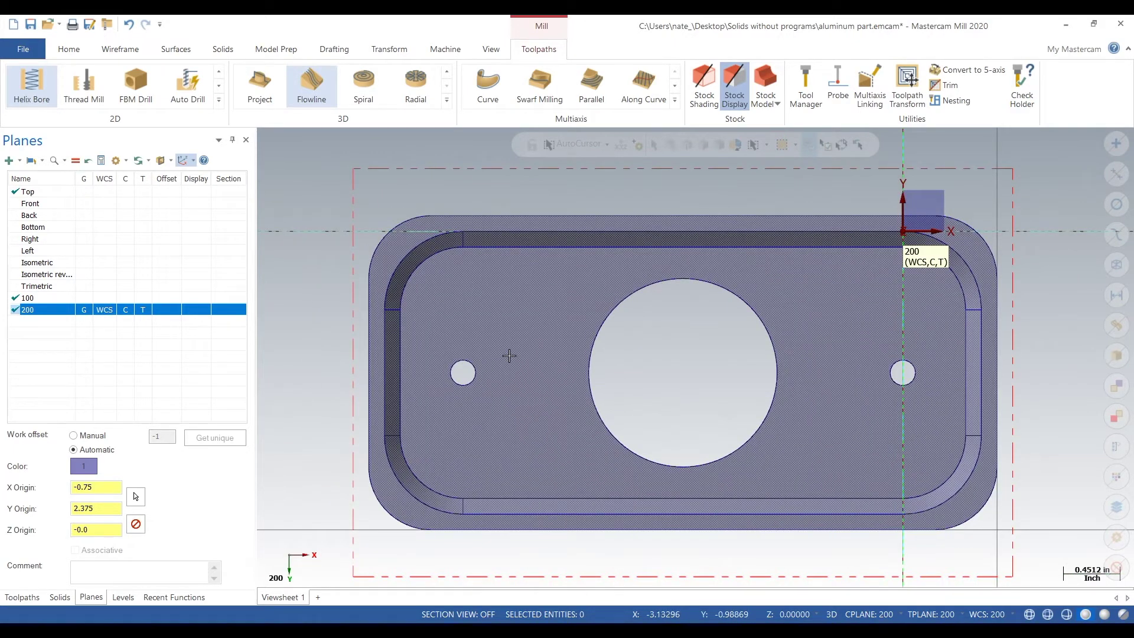
pyautogui.scroll(-1, 522, 337)
pyautogui.scroll(-2, 539, 300)
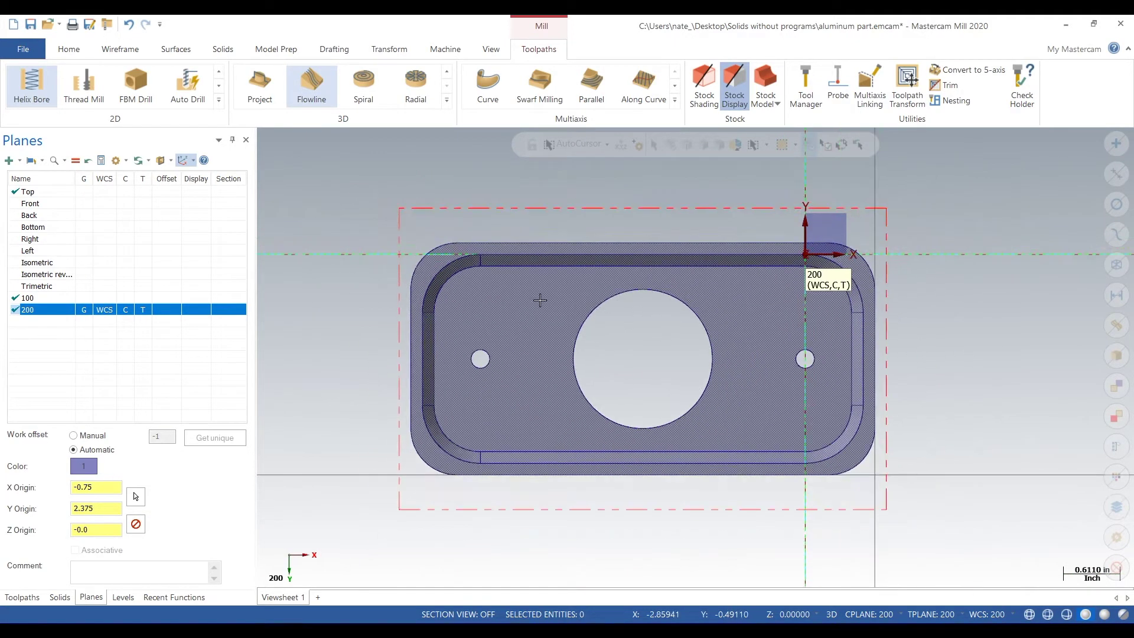
pyautogui.moveTo(686, 342); pyautogui.dragTo(689, 279, button='middle')
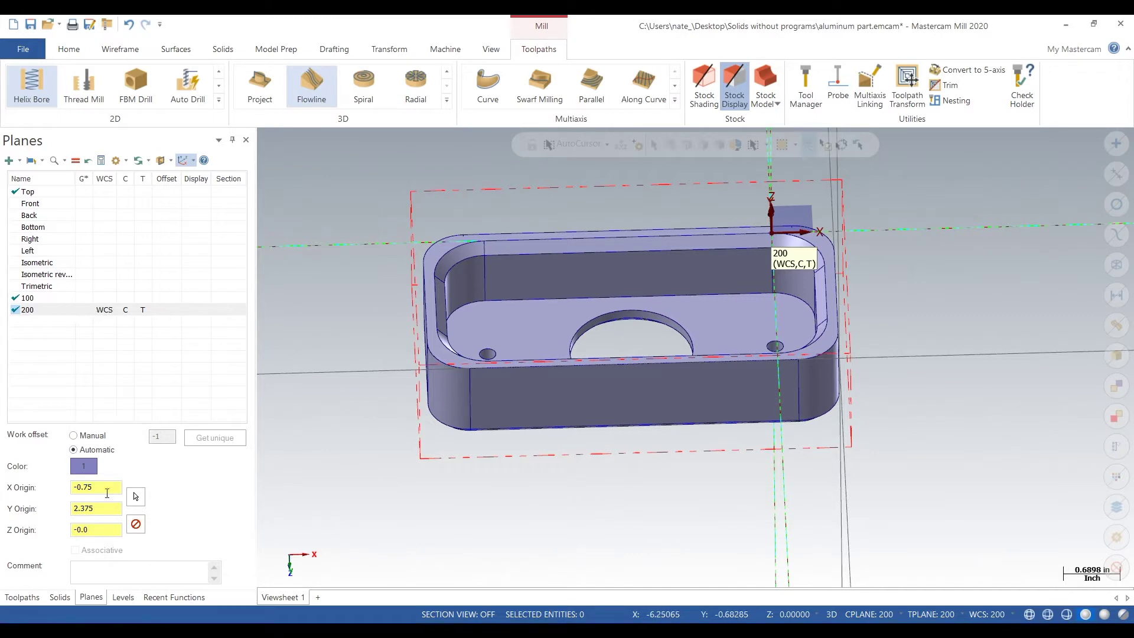
# - Activate level 4 (stock) and copy the four lines of its stock rectangle 1.1 in along Z with Translate
pyautogui.click(123, 598)
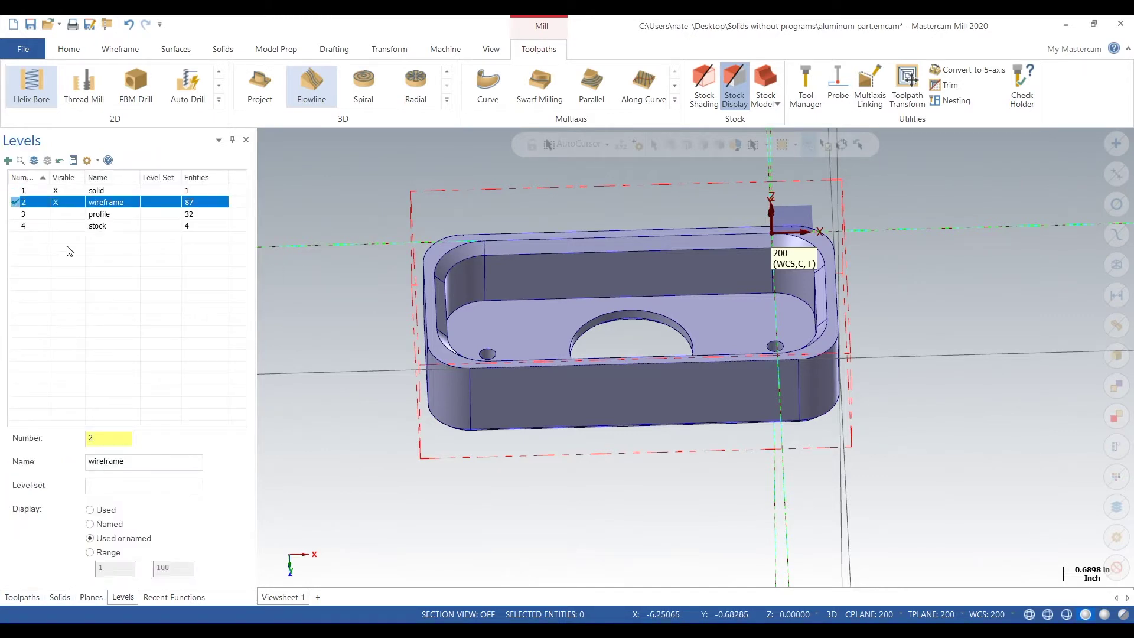
pyautogui.click(46, 225)
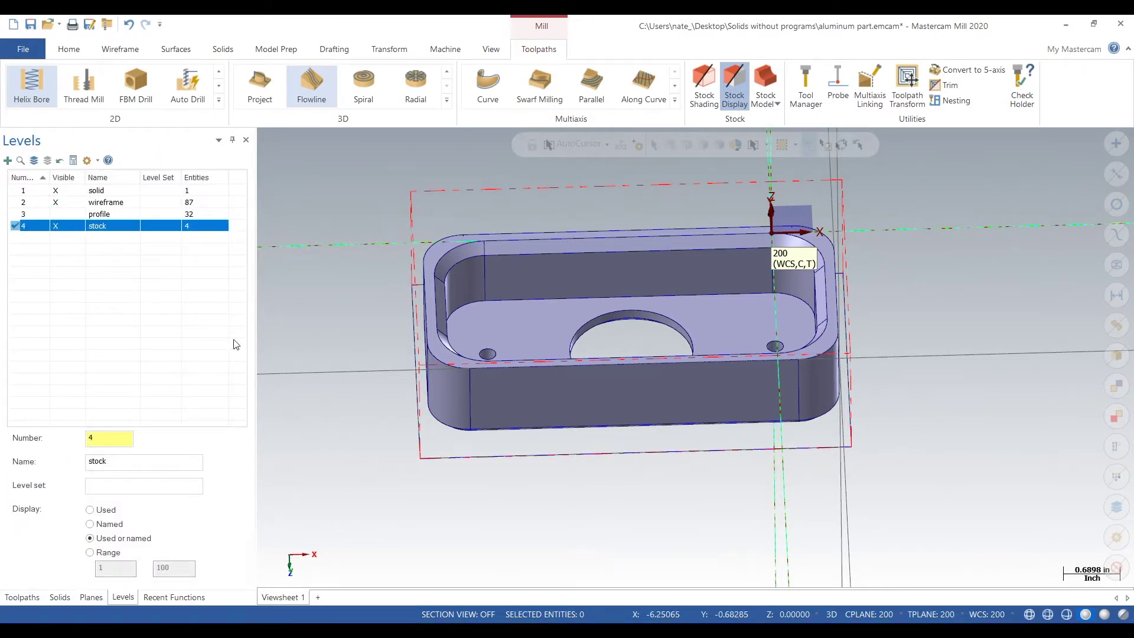
pyautogui.click(459, 450)
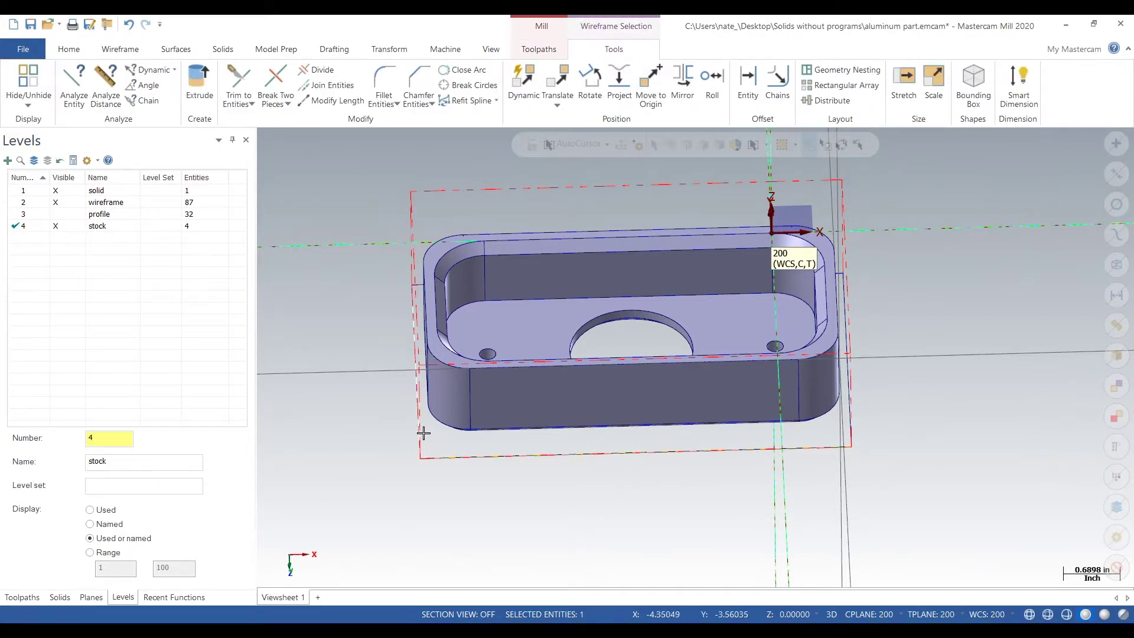
pyautogui.moveTo(861, 393); pyautogui.dragTo(453, 237, button='middle')
pyautogui.click(453, 237)
pyautogui.click(453, 238)
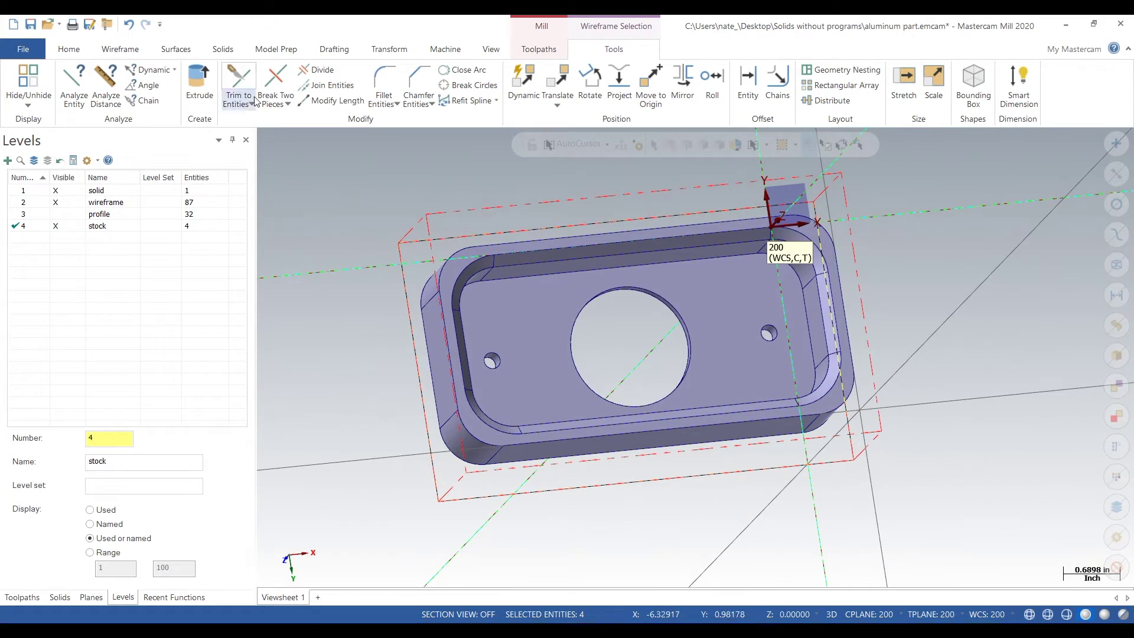
pyautogui.click(383, 51)
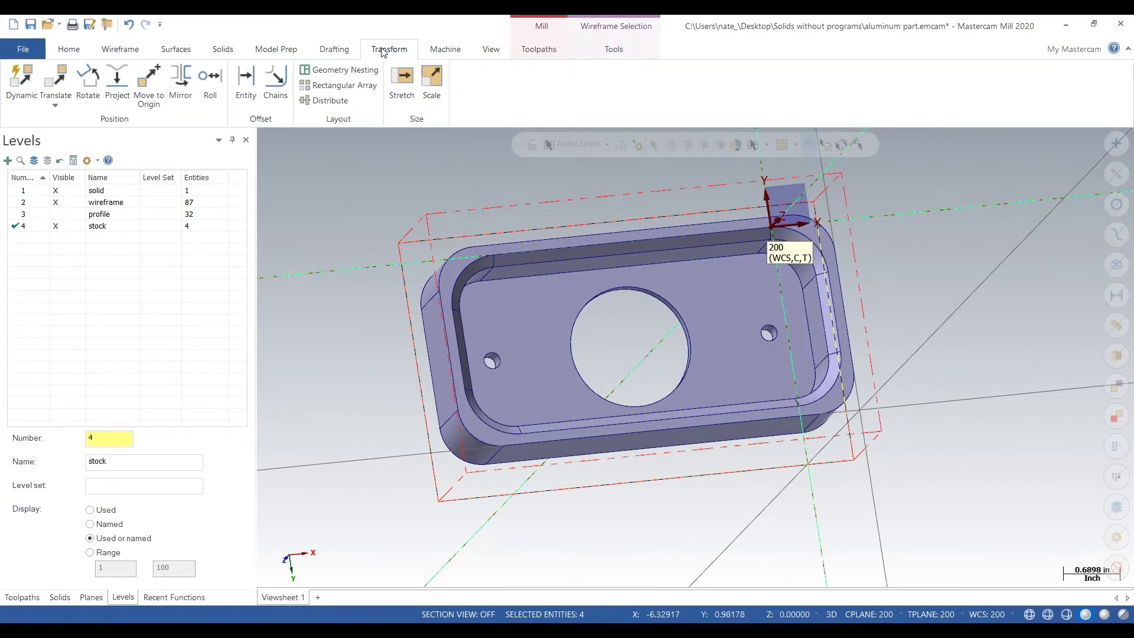
pyautogui.click(55, 75)
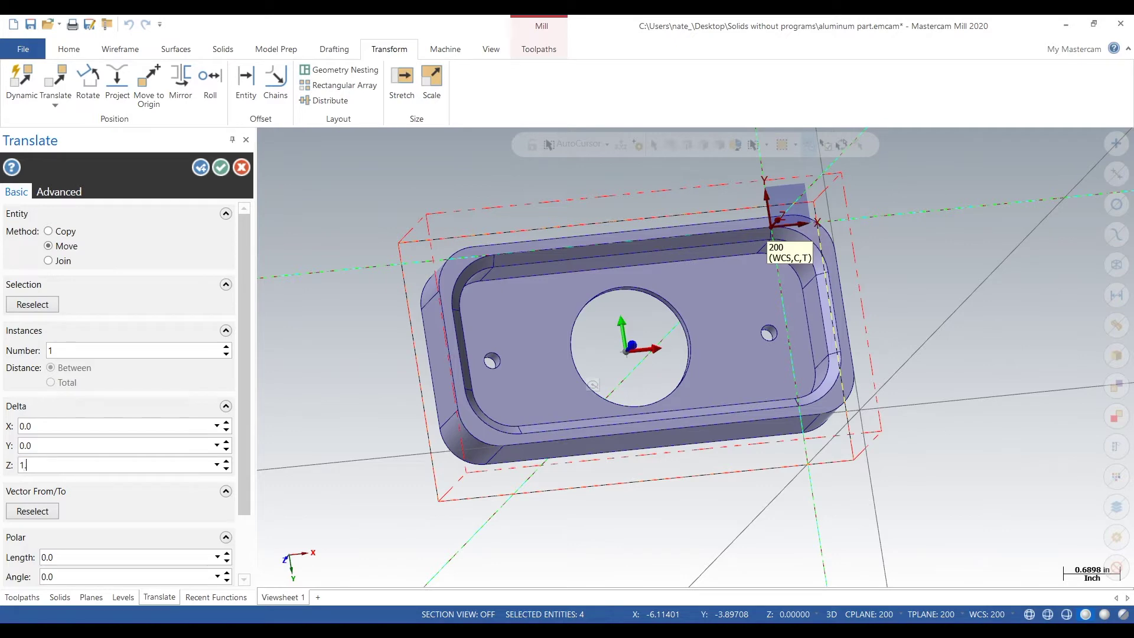
pyautogui.press('Tab')
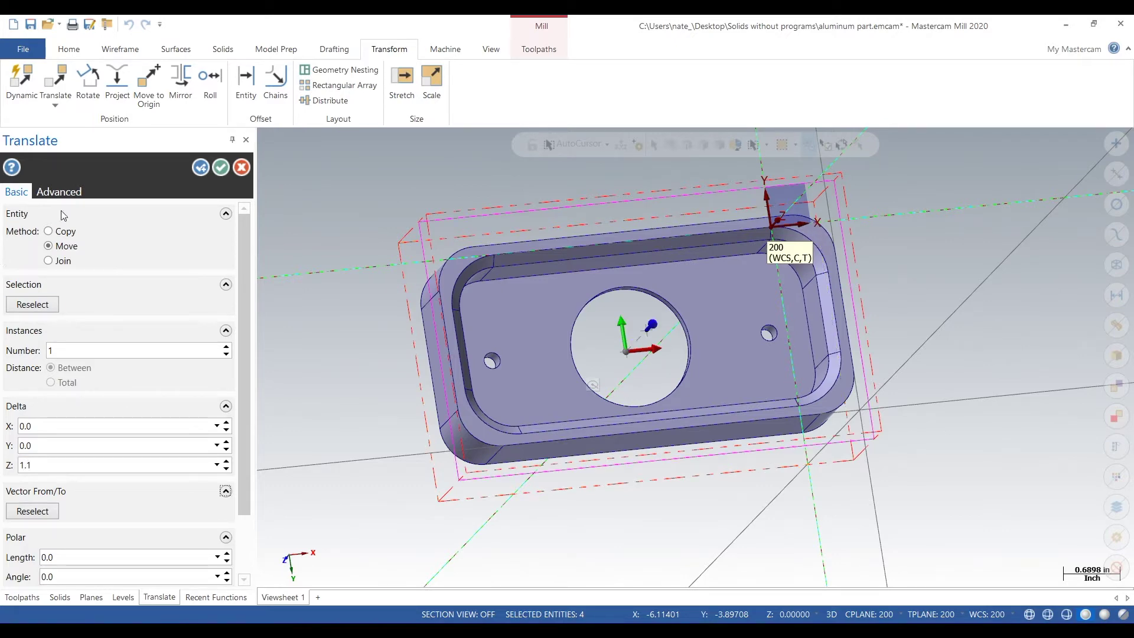
pyautogui.moveTo(400, 425); pyautogui.dragTo(340, 357, button='middle')
pyautogui.click(221, 167)
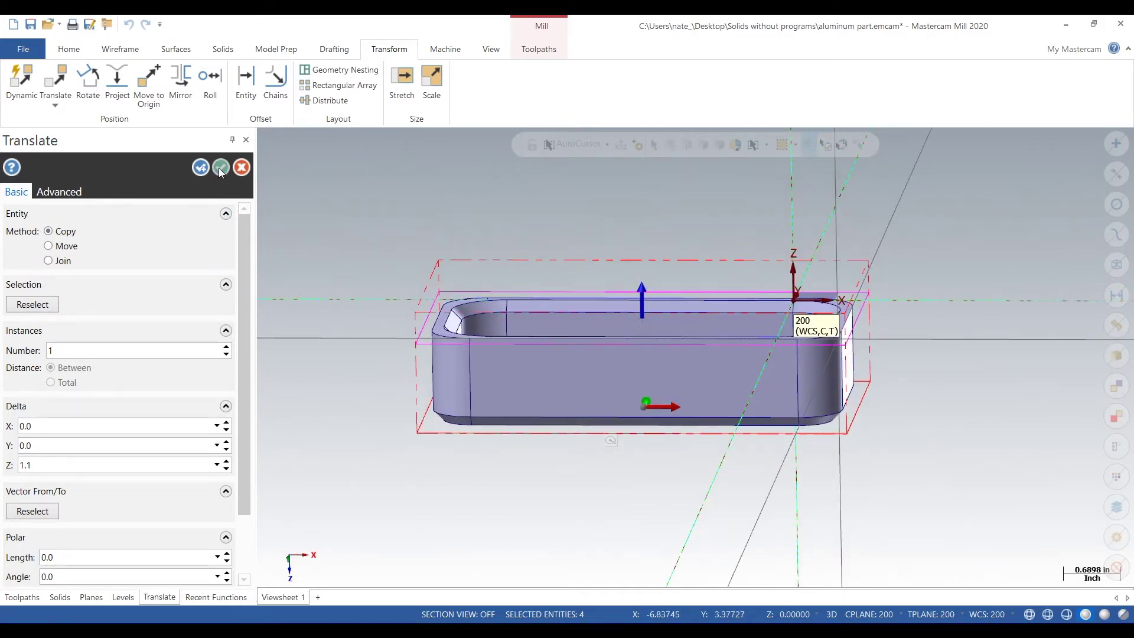
# - Move the origin of plane 200 to the corner of the copied stock rectangle at X 0.125, Y -2.875, Z 0
pyautogui.rightClick(364, 353)
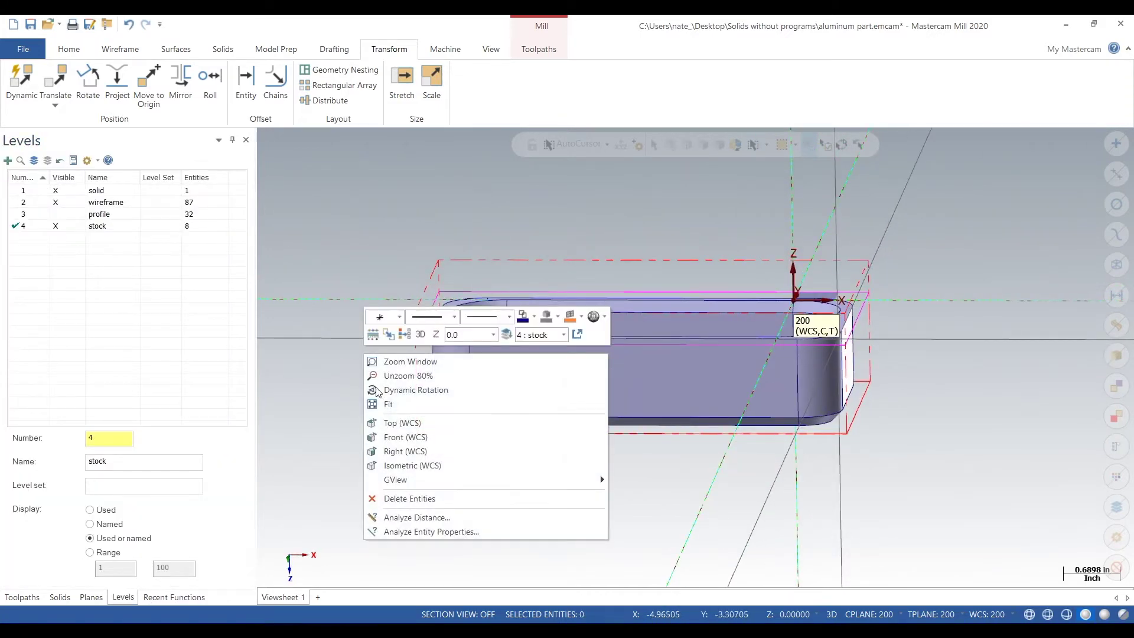
pyautogui.click(396, 435)
pyautogui.rightClick(380, 505)
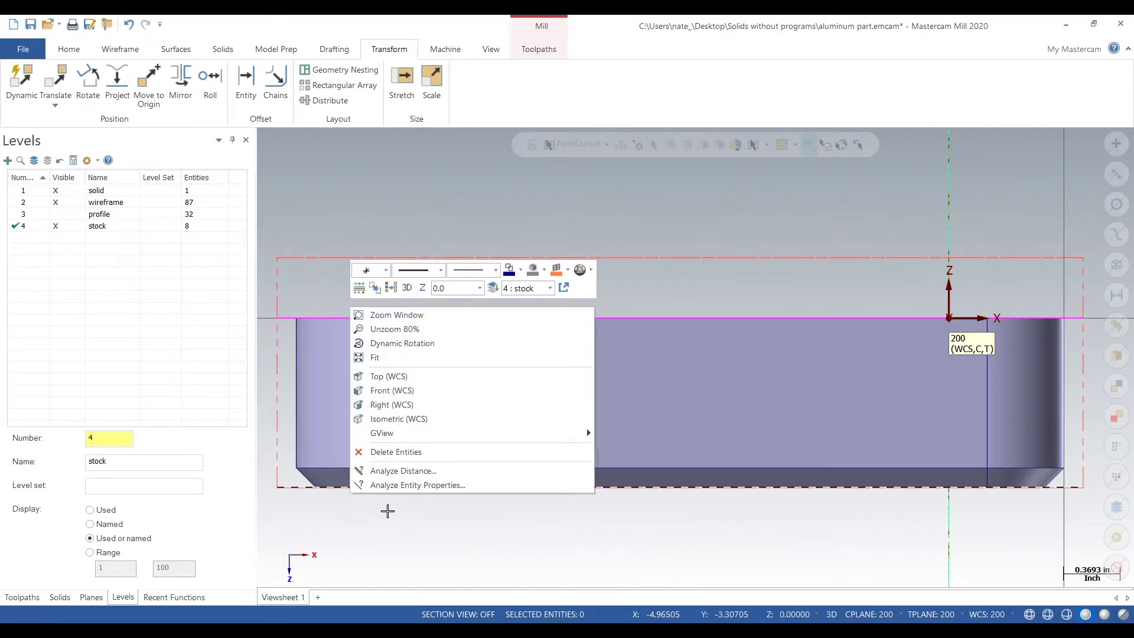
pyautogui.click(408, 378)
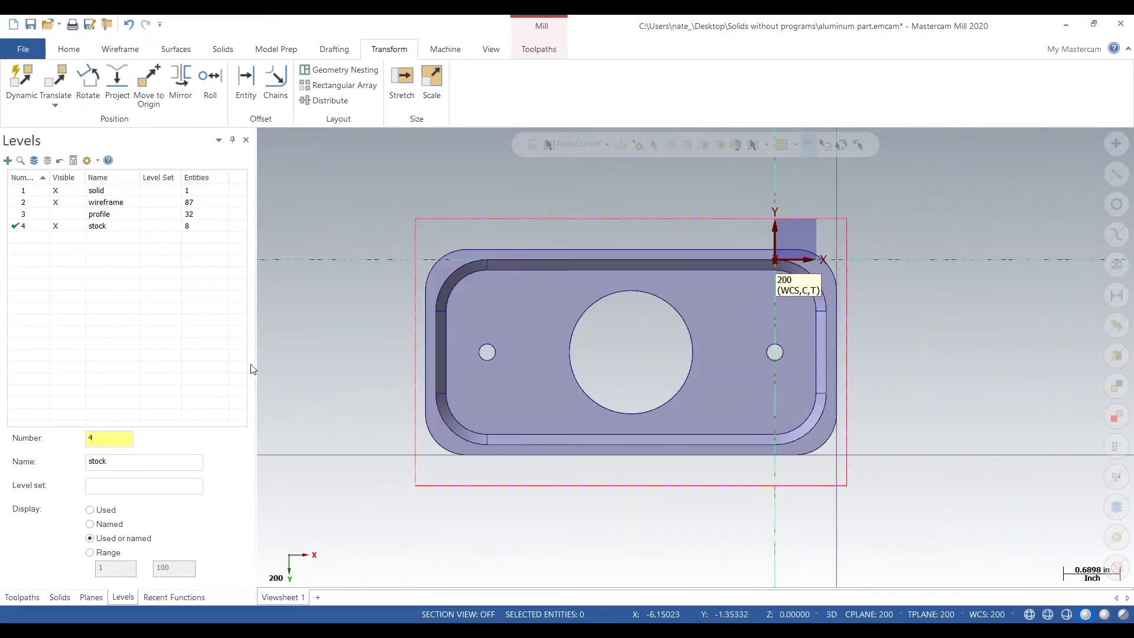
pyautogui.click(90, 597)
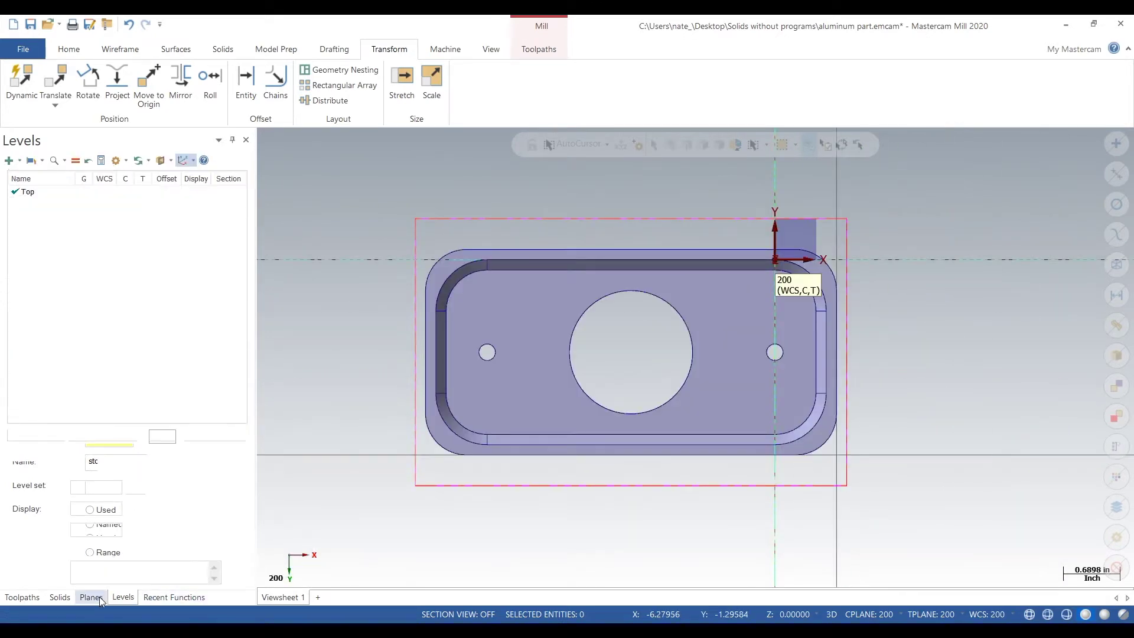
pyautogui.rightClick(72, 313)
pyautogui.click(115, 319)
pyautogui.click(773, 260)
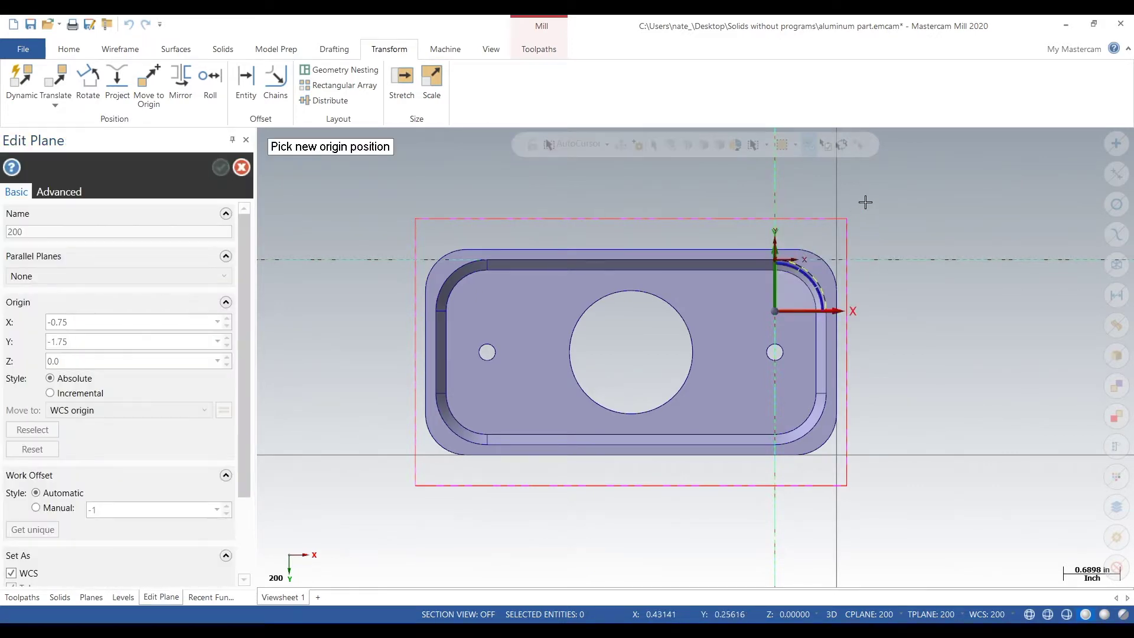
pyautogui.moveTo(917, 240); pyautogui.dragTo(868, 201, button='middle')
pyautogui.click(821, 196)
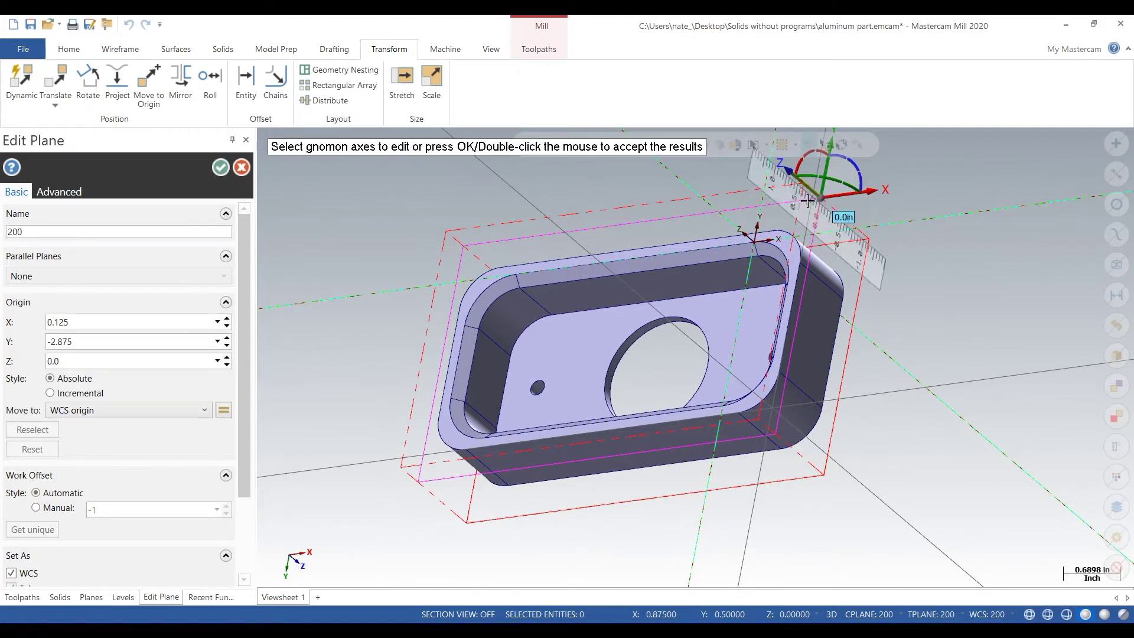
pyautogui.click(220, 169)
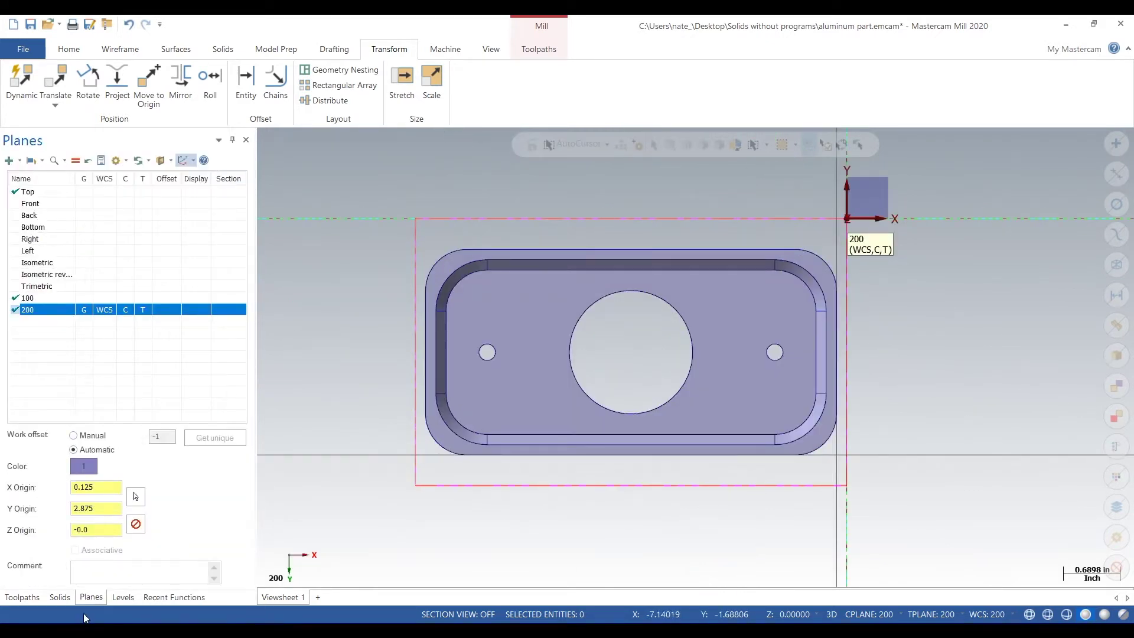
# - Create level 5 as the active level and name it stock op 200
pyautogui.click(122, 597)
pyautogui.moveTo(337, 400); pyautogui.dragTo(184, 344, button='middle')
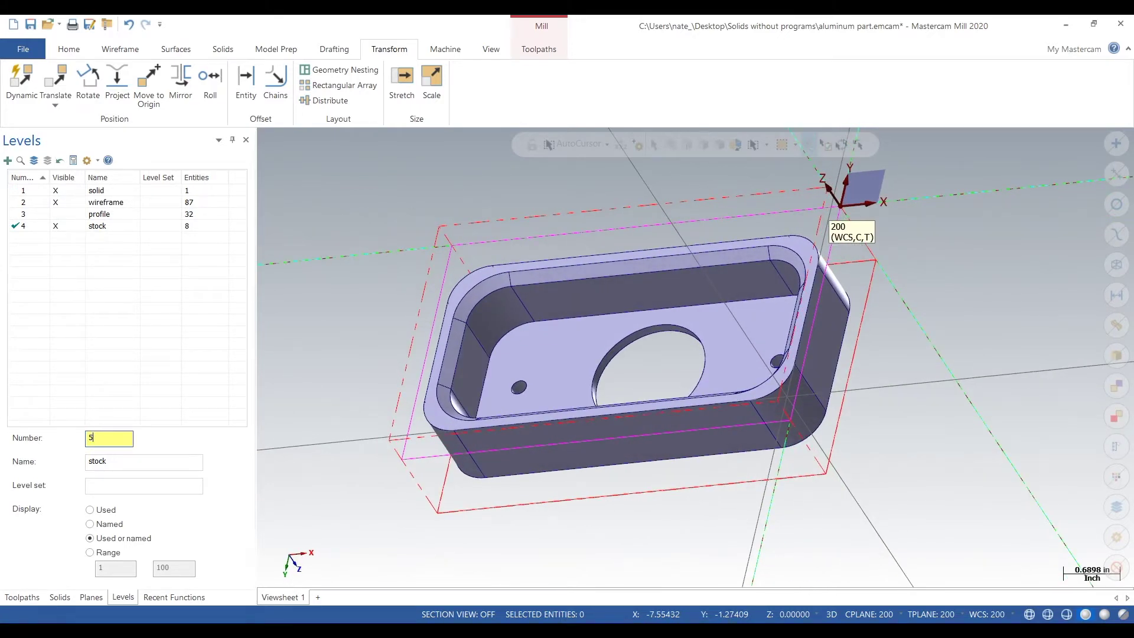
pyautogui.press('Return')
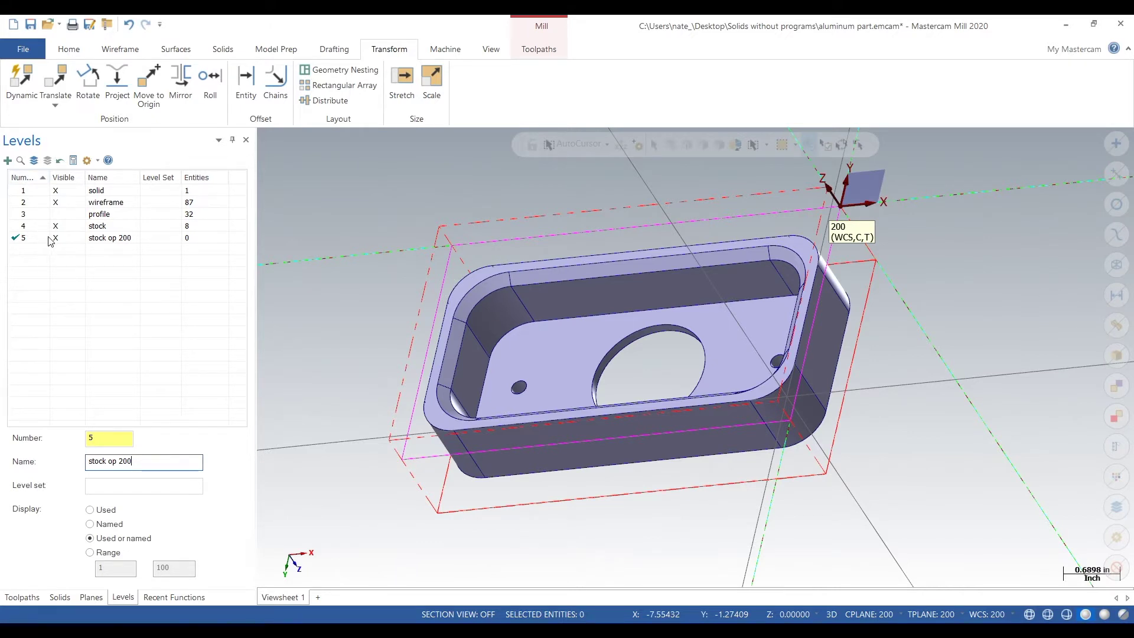
# - Move the four lines of the copied stock rectangle to level 5
pyautogui.click(455, 250)
pyautogui.click(464, 245)
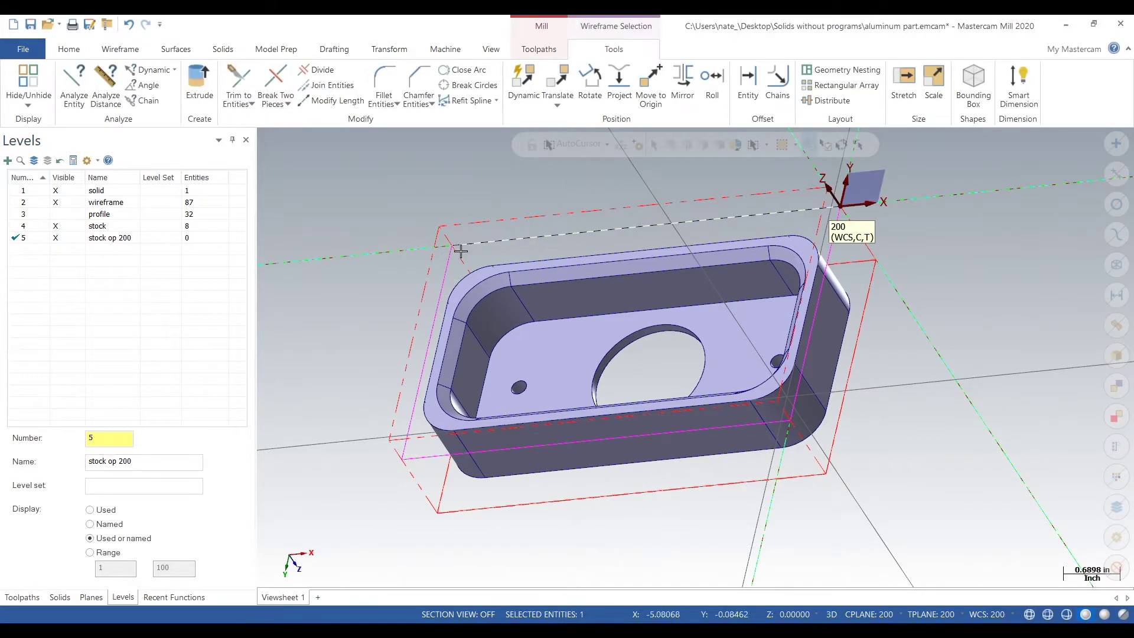
pyautogui.click(823, 278)
pyautogui.click(574, 428)
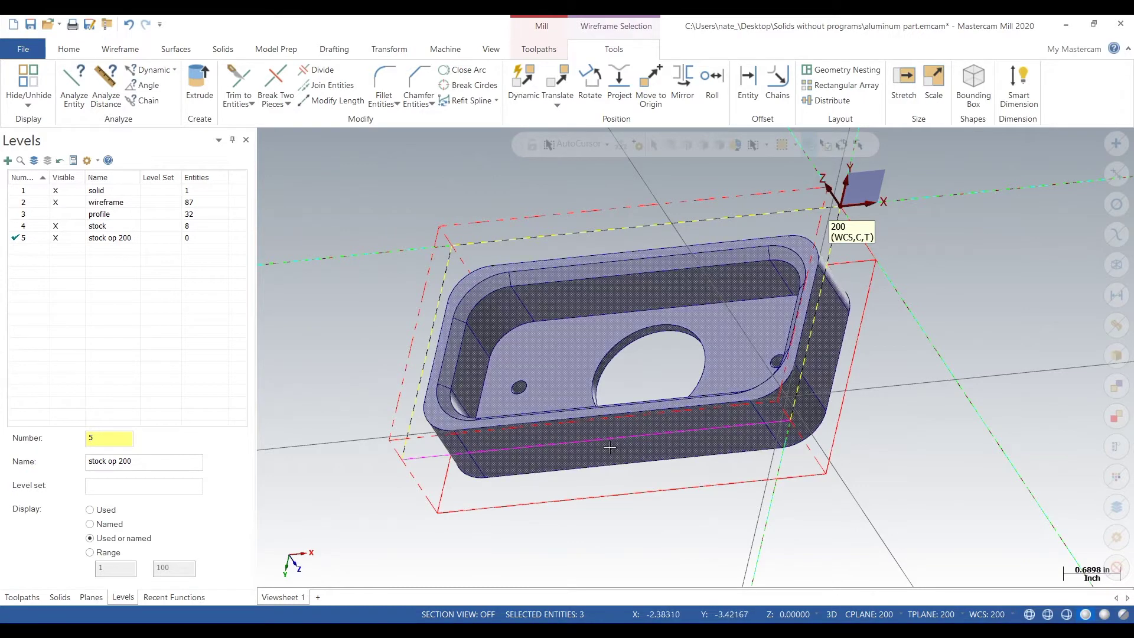
pyautogui.rightClick(314, 324)
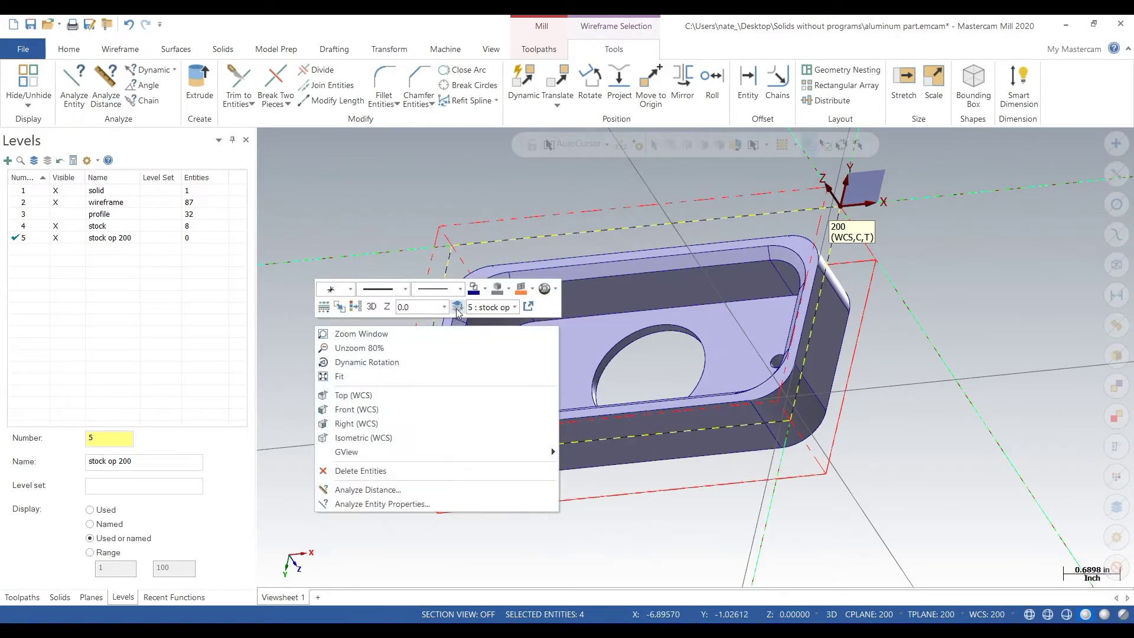
pyautogui.click(430, 297)
pyautogui.write('5')
pyautogui.press('Tab')
pyautogui.click(152, 415)
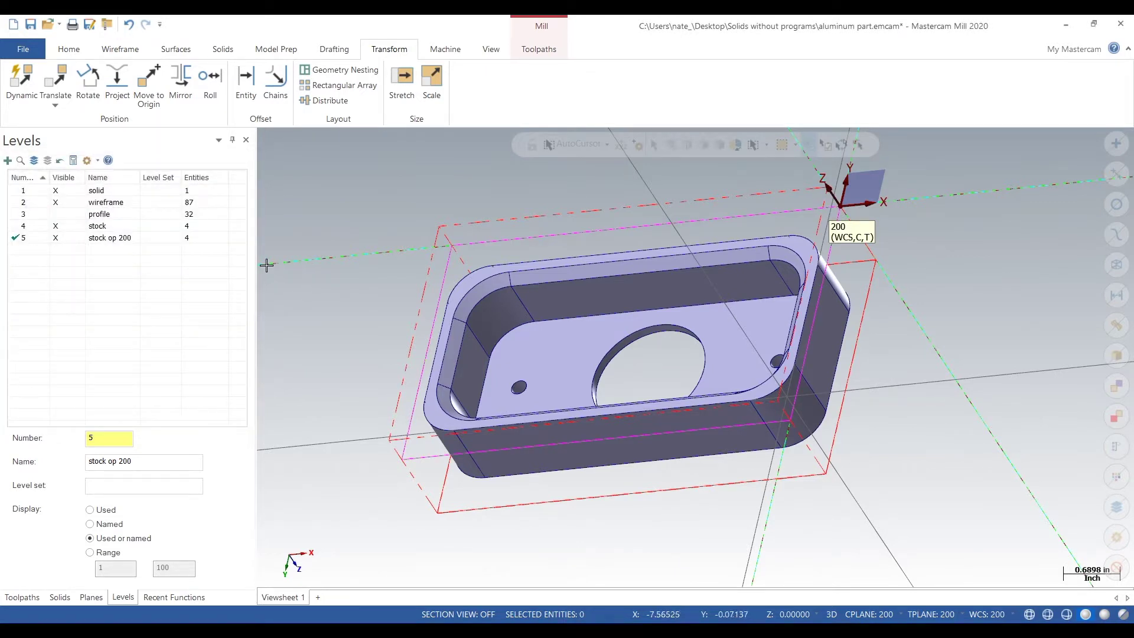
# - Hide level 4 (stock) and clear the transform result colors, viewing the part from the top of plane 200
pyautogui.click(75, 226)
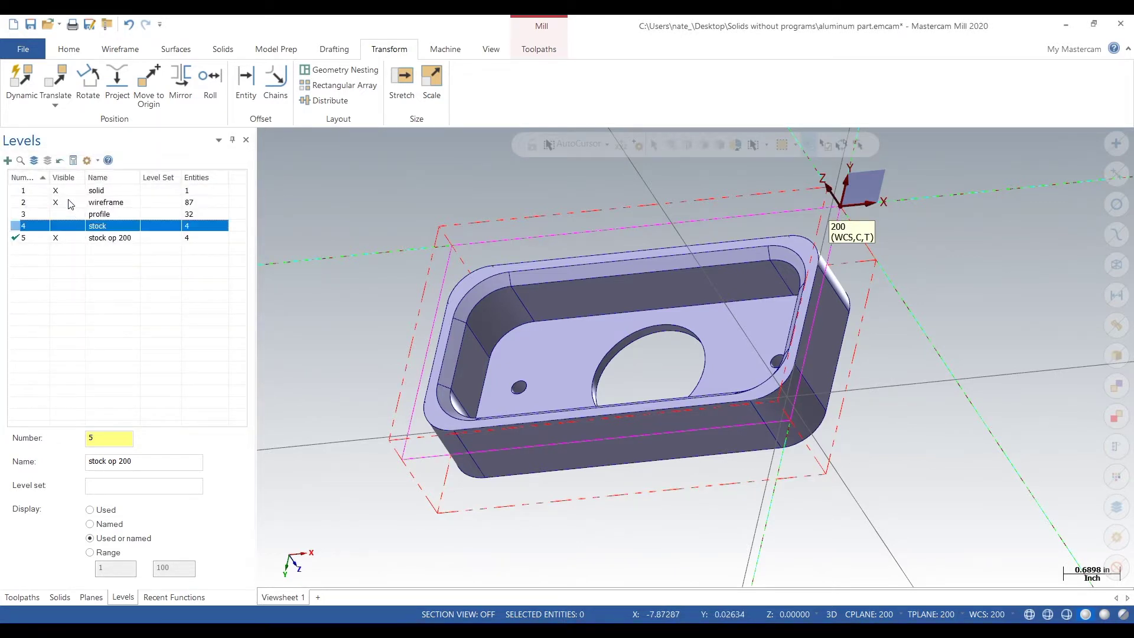
pyautogui.rightClick(1020, 294)
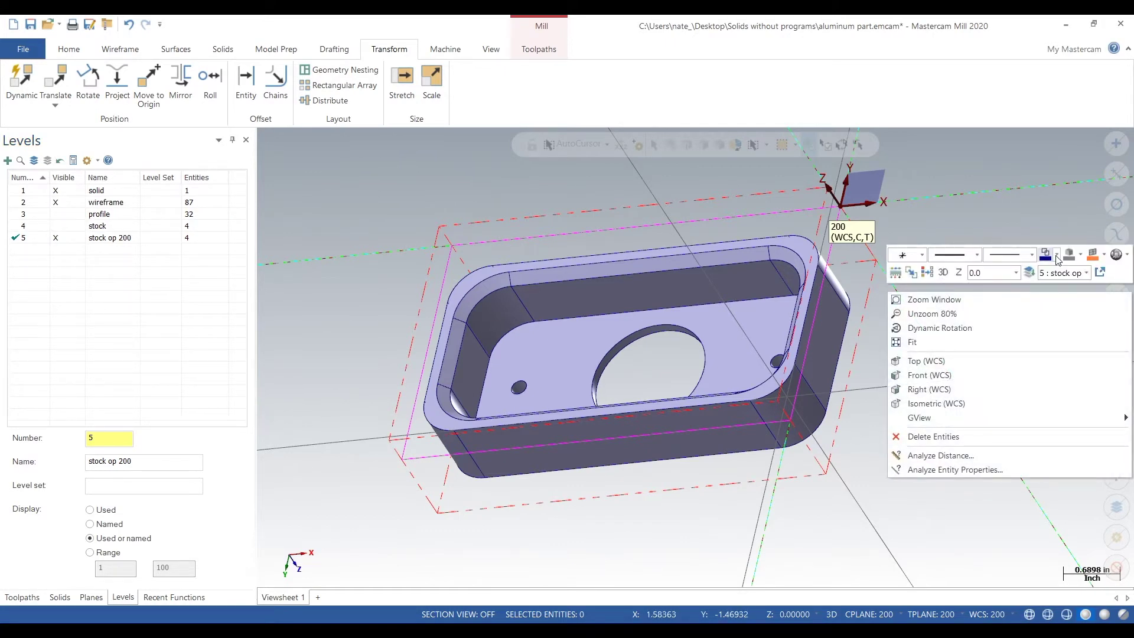
pyautogui.click(930, 273)
pyautogui.rightClick(982, 331)
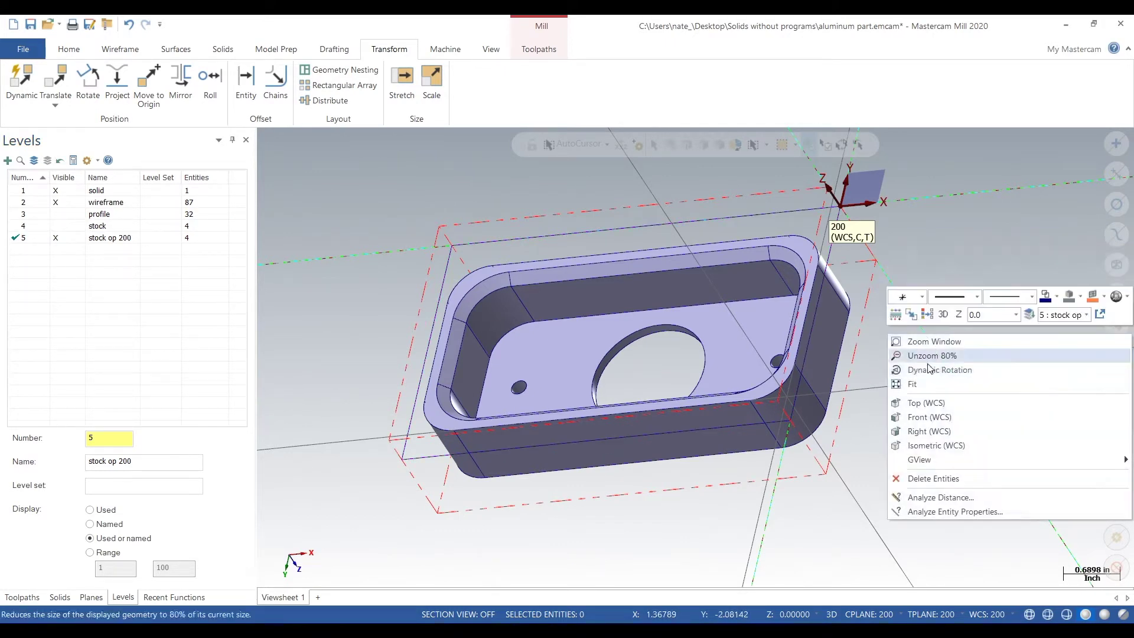
pyautogui.click(931, 402)
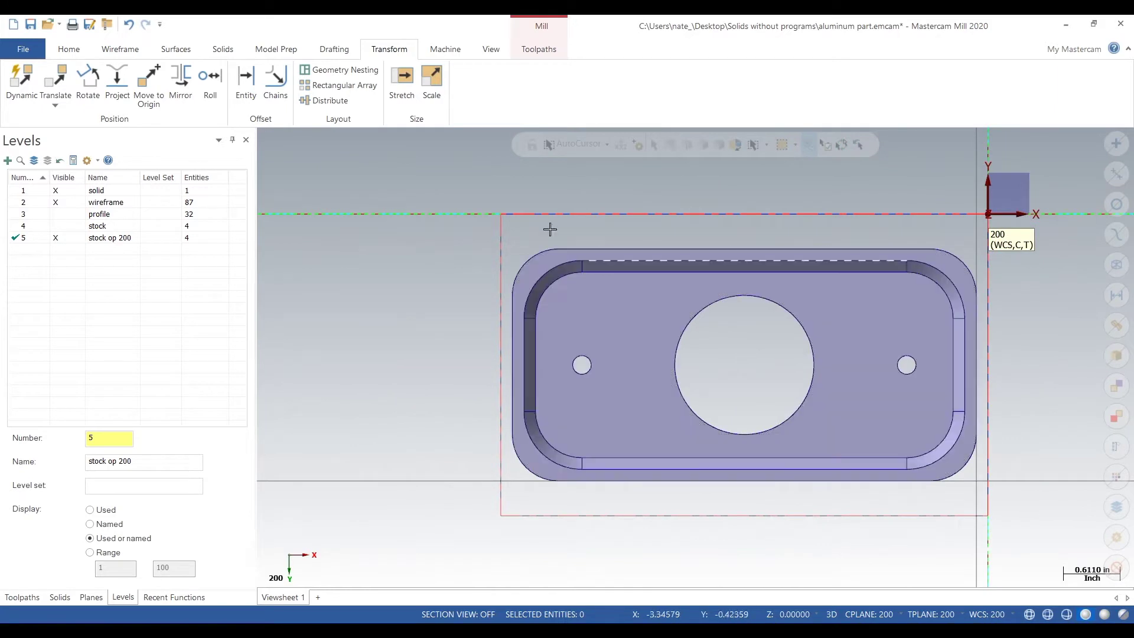
pyautogui.scroll(-1, 337, 226)
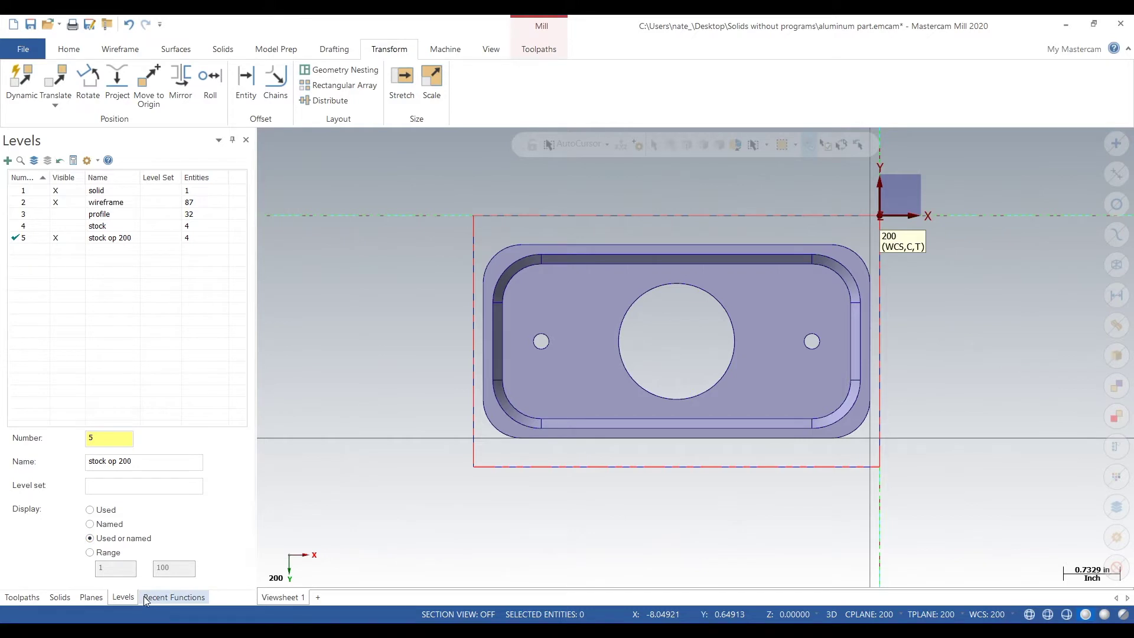
# - Show level 3 (profile) and create a point at the centre of the large through hole on the chamfered side
pyautogui.moveTo(357, 435); pyautogui.dragTo(367, 385, button='middle')
pyautogui.click(105, 215)
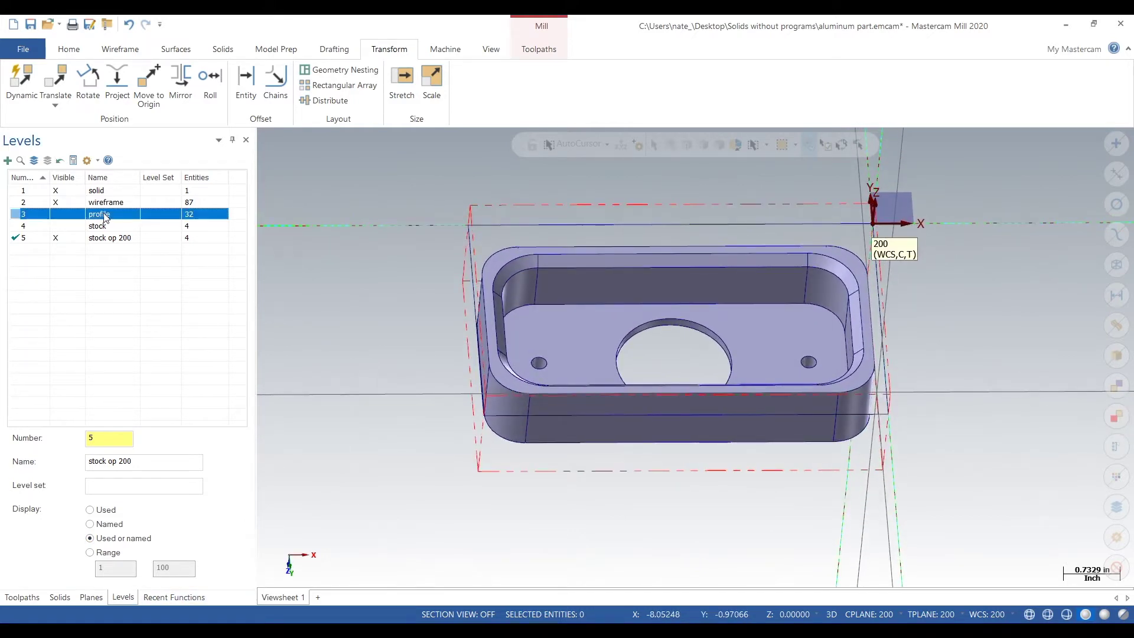
pyautogui.click(68, 215)
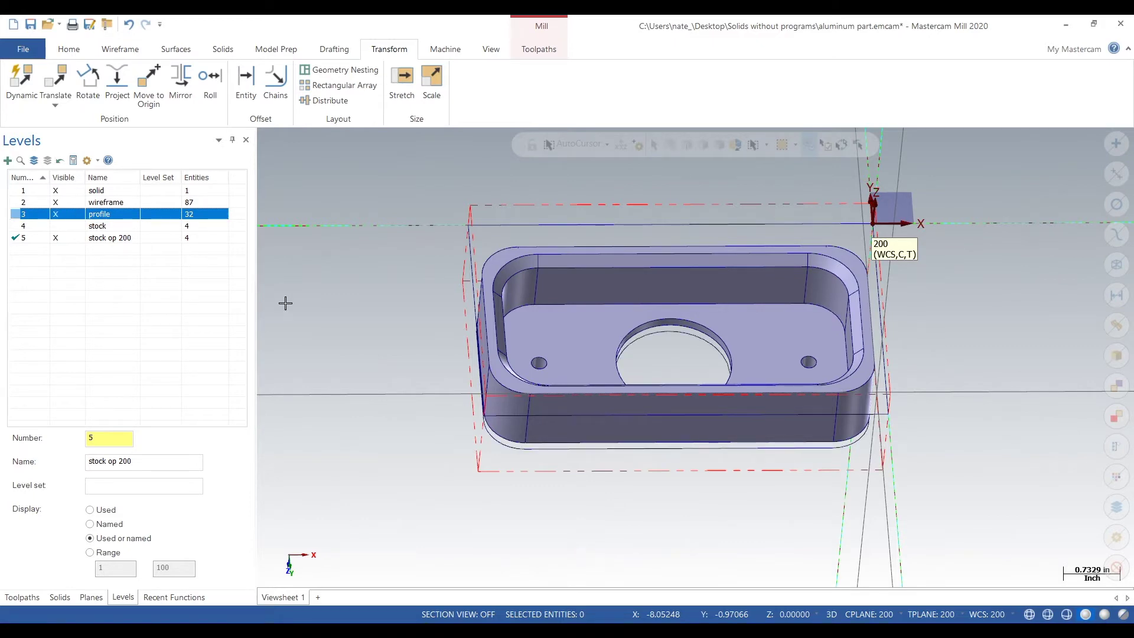
pyautogui.moveTo(293, 327); pyautogui.dragTo(397, 344, button='middle')
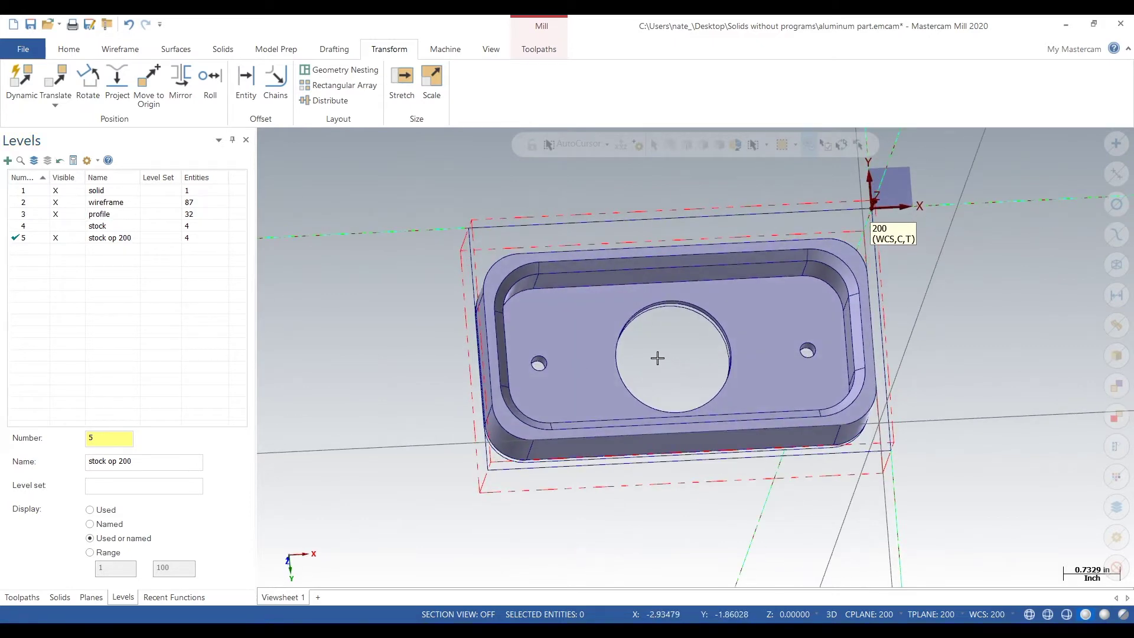
pyautogui.moveTo(669, 357); pyautogui.dragTo(1040, 349, button='middle')
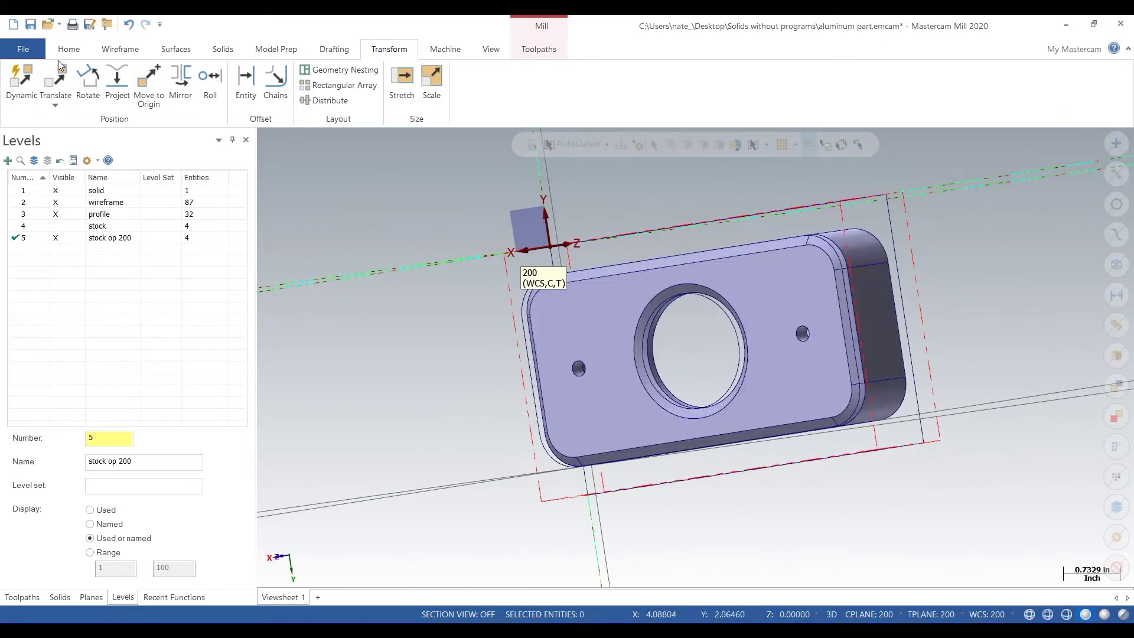
pyautogui.click(121, 49)
pyautogui.click(24, 83)
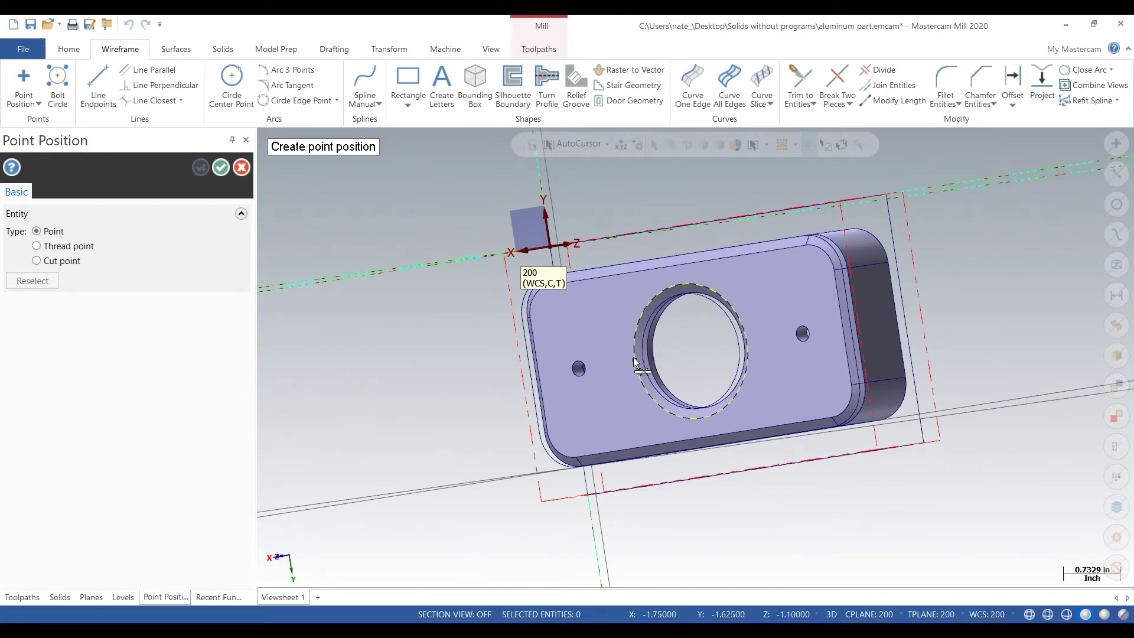
pyautogui.moveTo(688, 354); pyautogui.dragTo(682, 346, button='middle')
pyautogui.scroll(2, 681, 347)
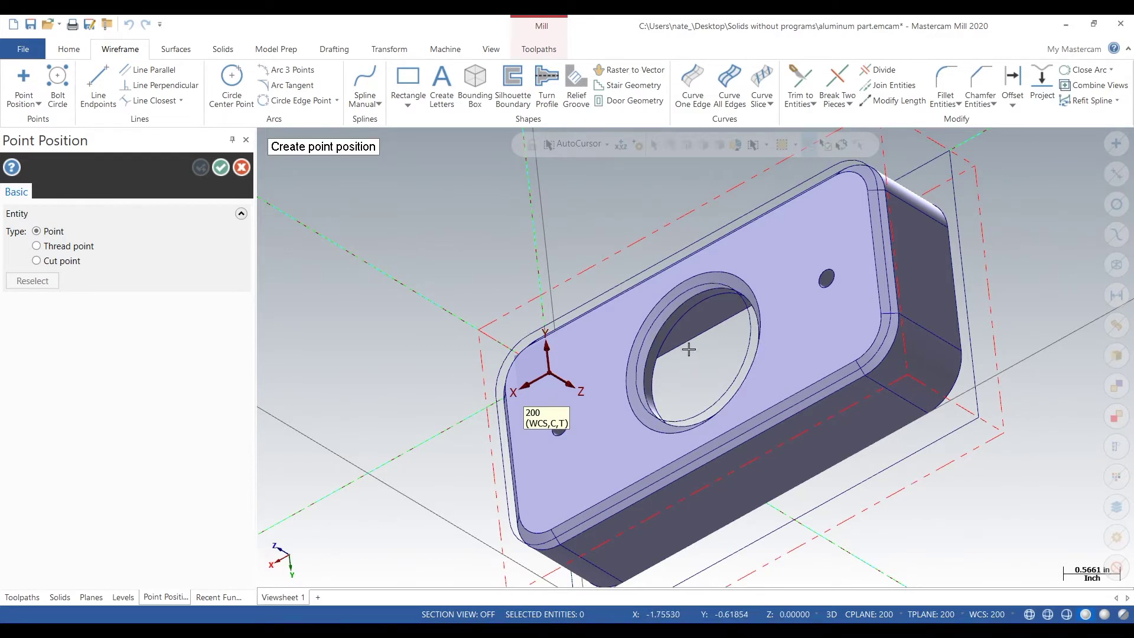
pyautogui.click(654, 314)
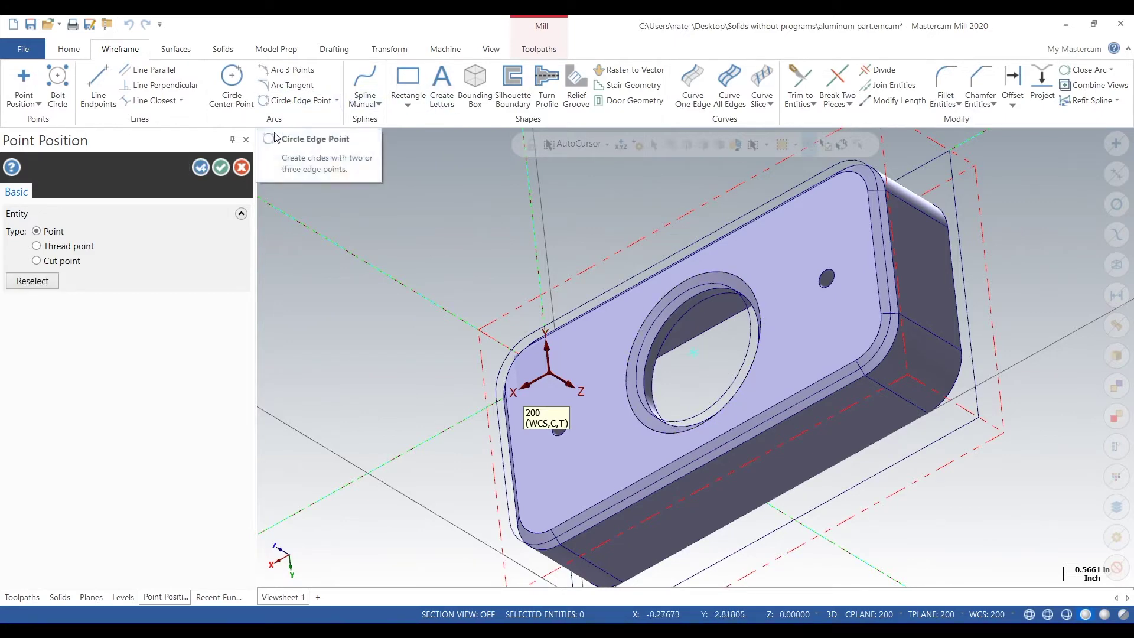
pyautogui.press('Escape')
# - Move the hole's centre point along Z with Translate to the height of the copied stock rectangle at Z 0
pyautogui.click(691, 352)
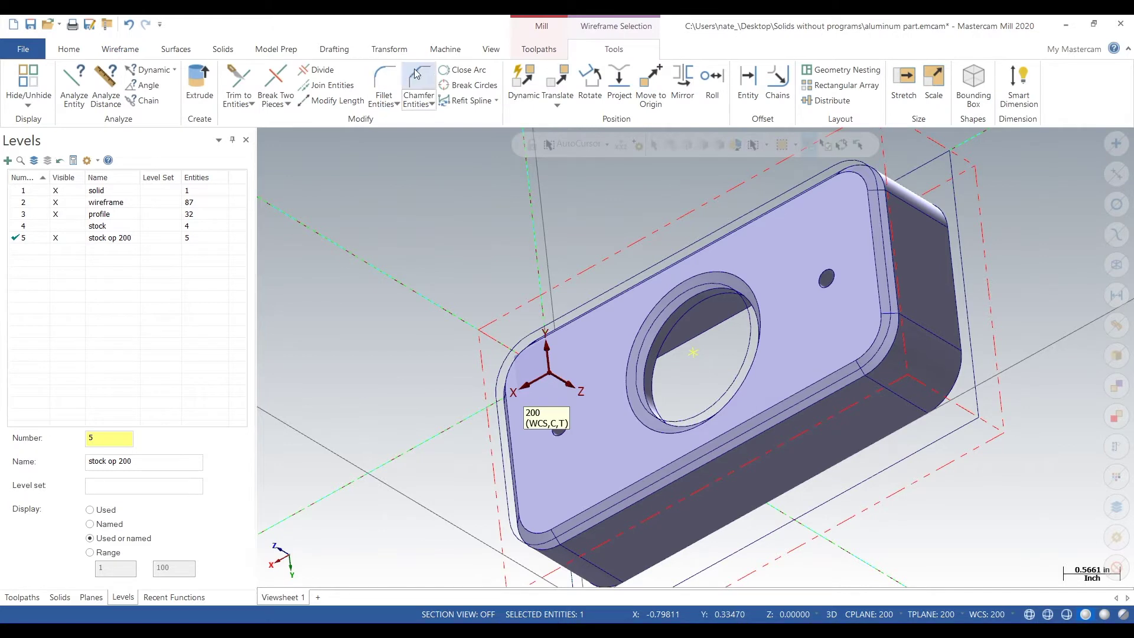
pyautogui.click(390, 49)
pyautogui.click(55, 80)
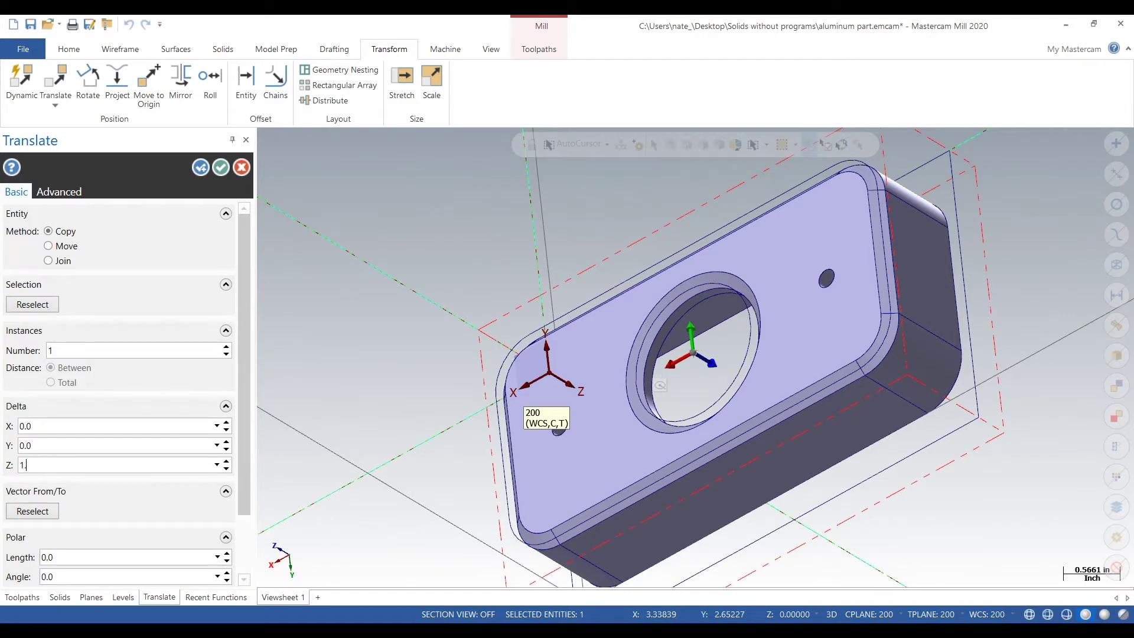
pyautogui.press('Tab')
pyautogui.click(221, 168)
pyautogui.moveTo(435, 375); pyautogui.dragTo(241, 331, button='middle')
pyautogui.moveTo(496, 414); pyautogui.dragTo(43, 268, button='middle')
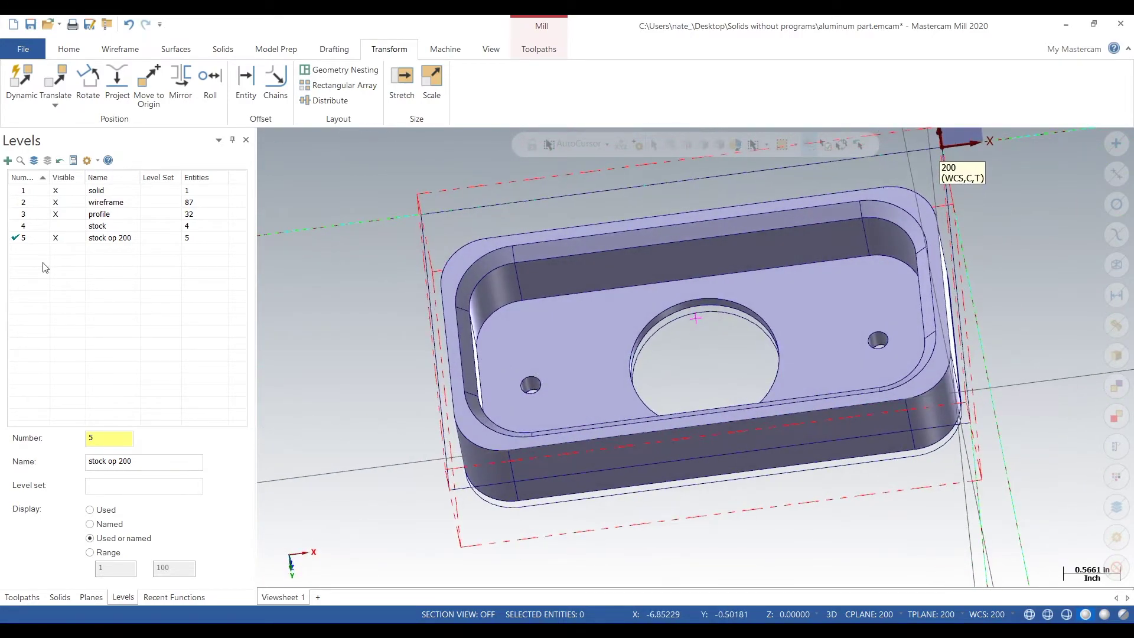
# - Hide level 3 (profile) and move the origin of plane 200 to the centre point at X -2.5, Y -1.25, Z 0
pyautogui.click(74, 215)
pyautogui.click(91, 598)
pyautogui.rightClick(56, 313)
pyautogui.click(77, 322)
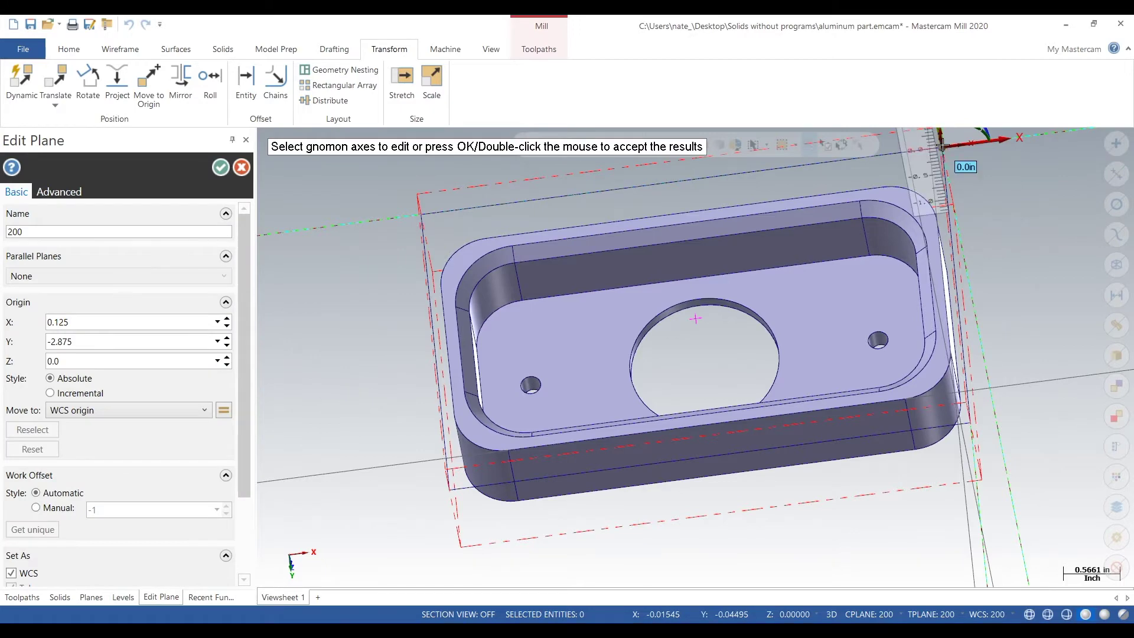
pyautogui.click(939, 149)
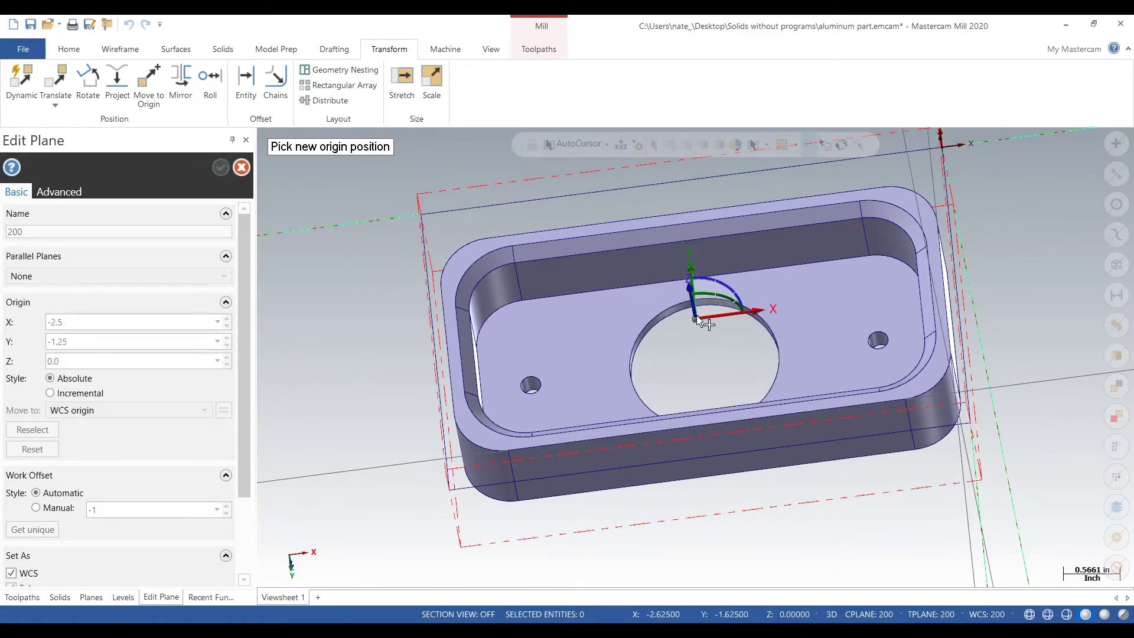
pyautogui.click(697, 318)
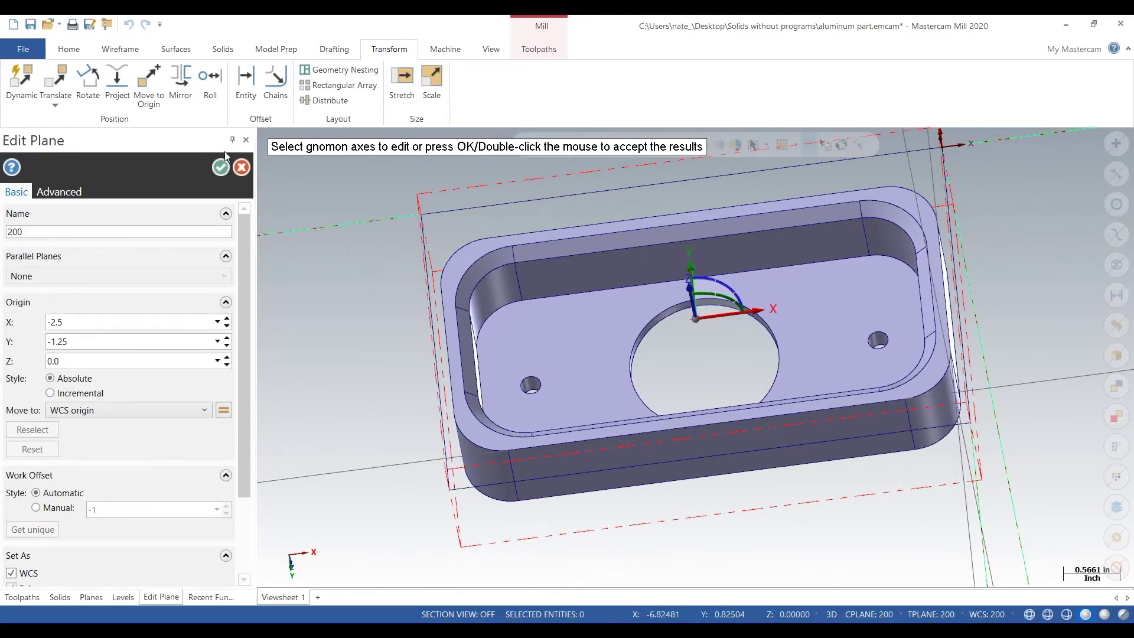
pyautogui.doubleClick(717, 412)
# - Check the new origin of plane 200 against the part from the front and top WCS views
pyautogui.rightClick(676, 379)
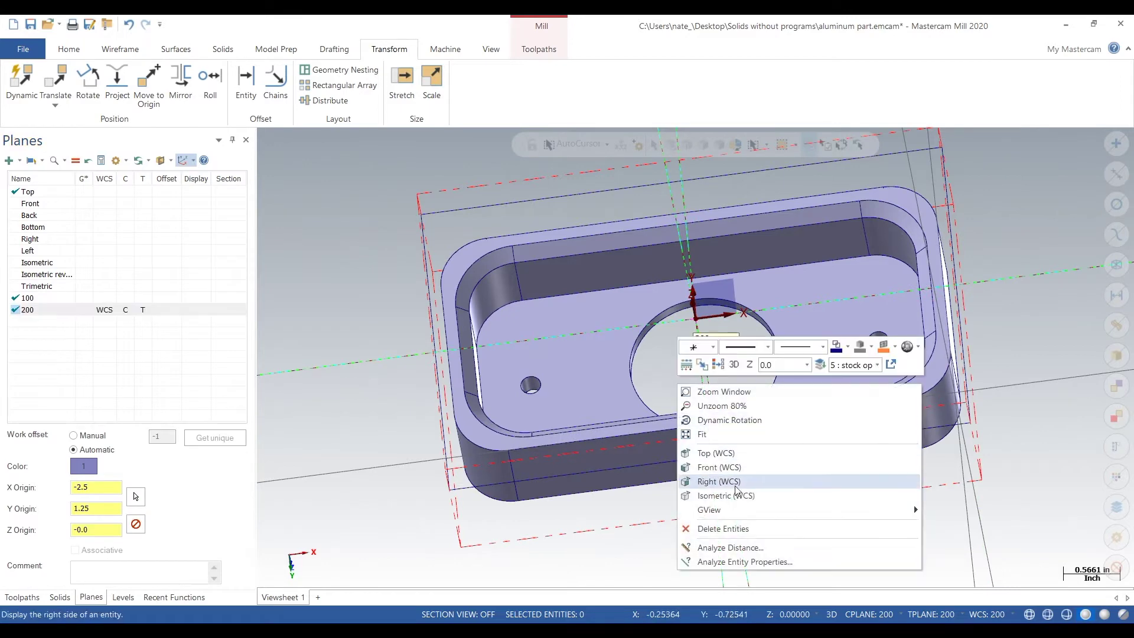
pyautogui.click(700, 467)
pyautogui.rightClick(632, 273)
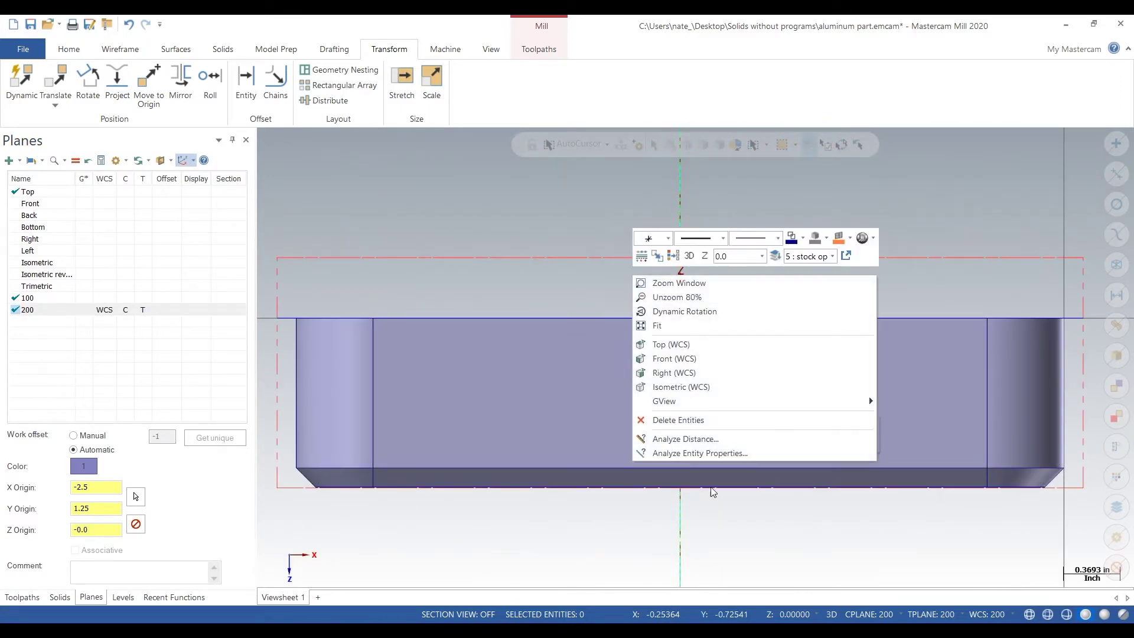
pyautogui.click(686, 345)
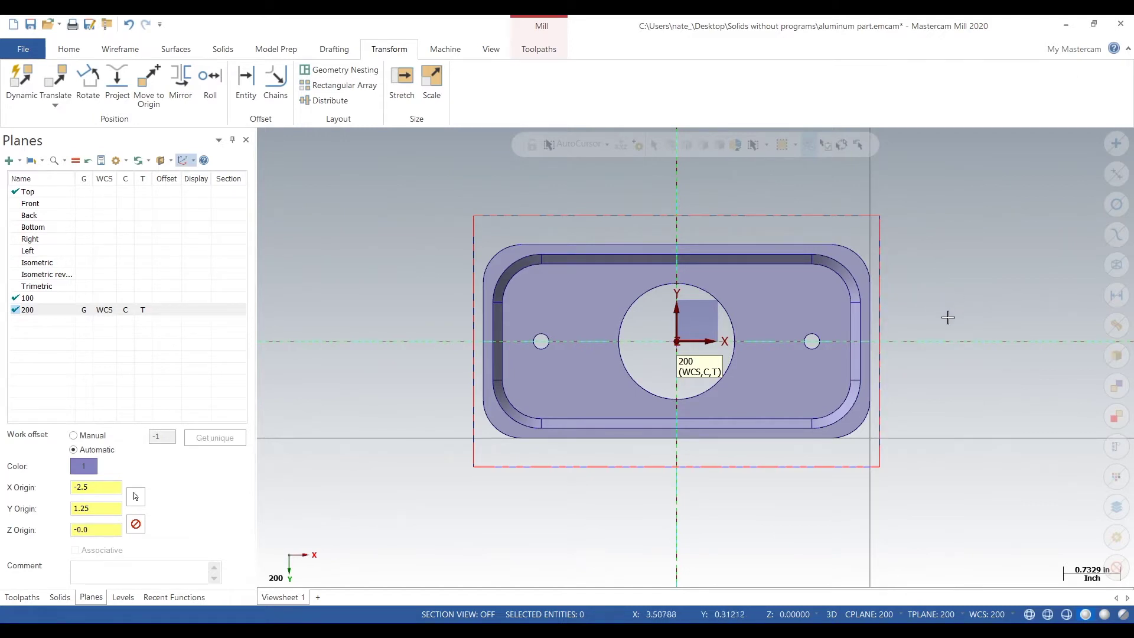
pyautogui.moveTo(933, 285); pyautogui.dragTo(936, 246, button='middle')
pyautogui.rightClick(987, 357)
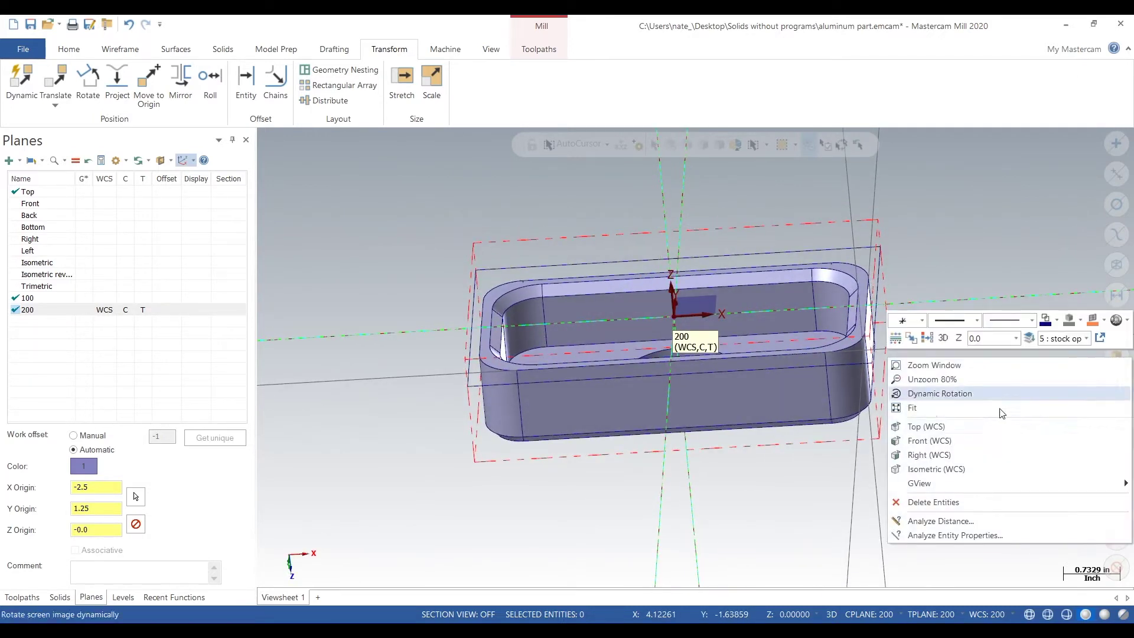
pyautogui.click(994, 428)
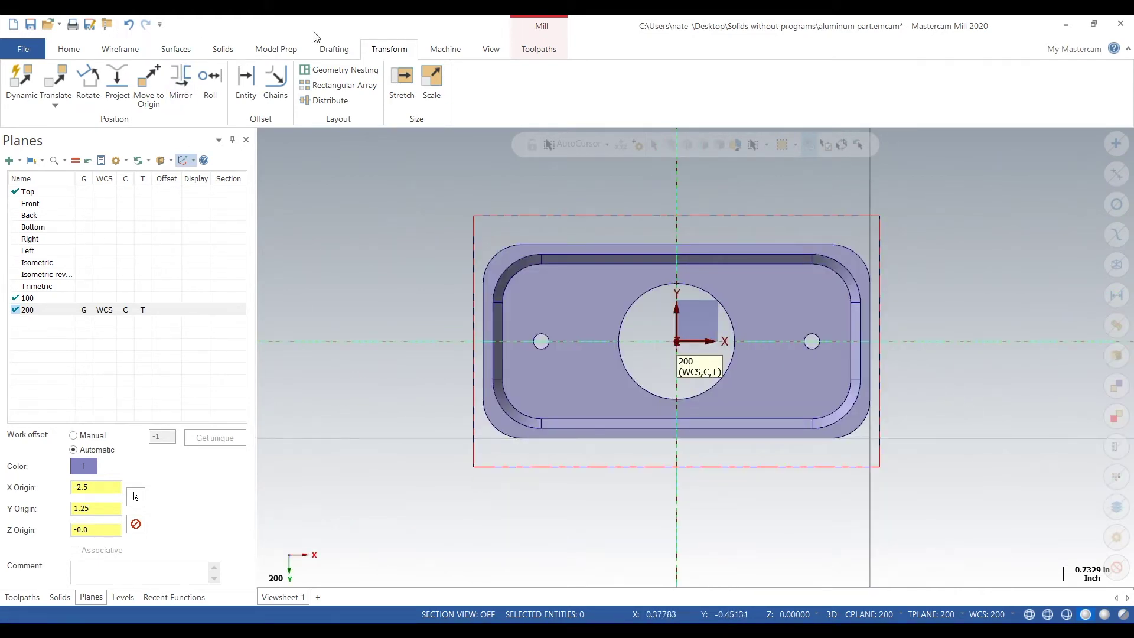
# - Start a 2D Dynamic Mill toolpath with the op 200 stock rectangle chained as the machining region, using the From outside strategy
pyautogui.click(539, 51)
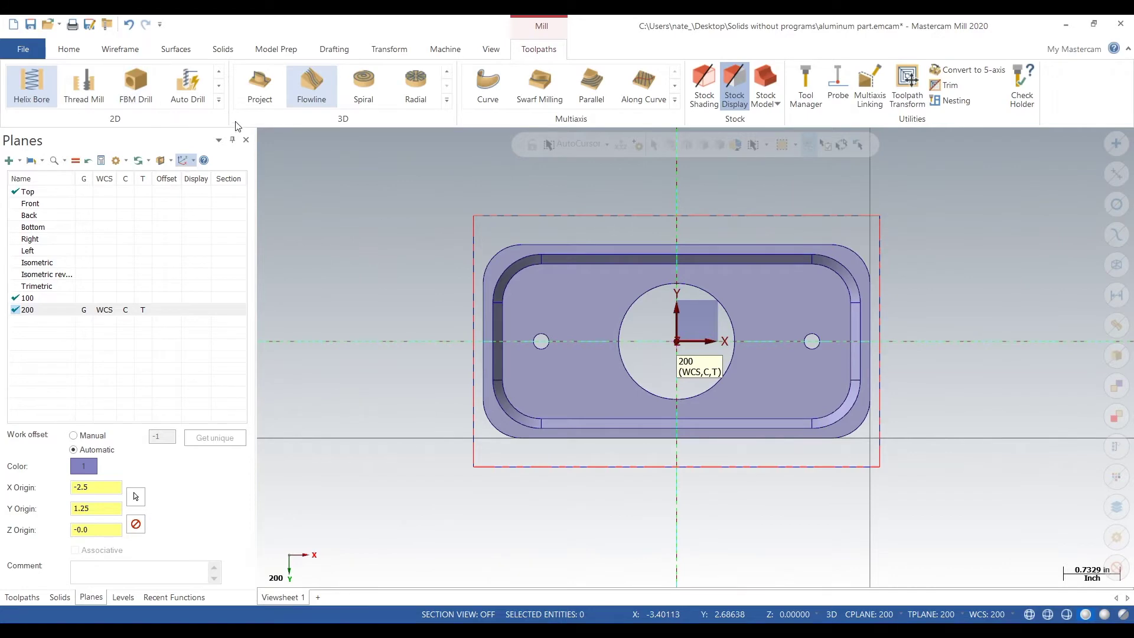
pyautogui.click(219, 99)
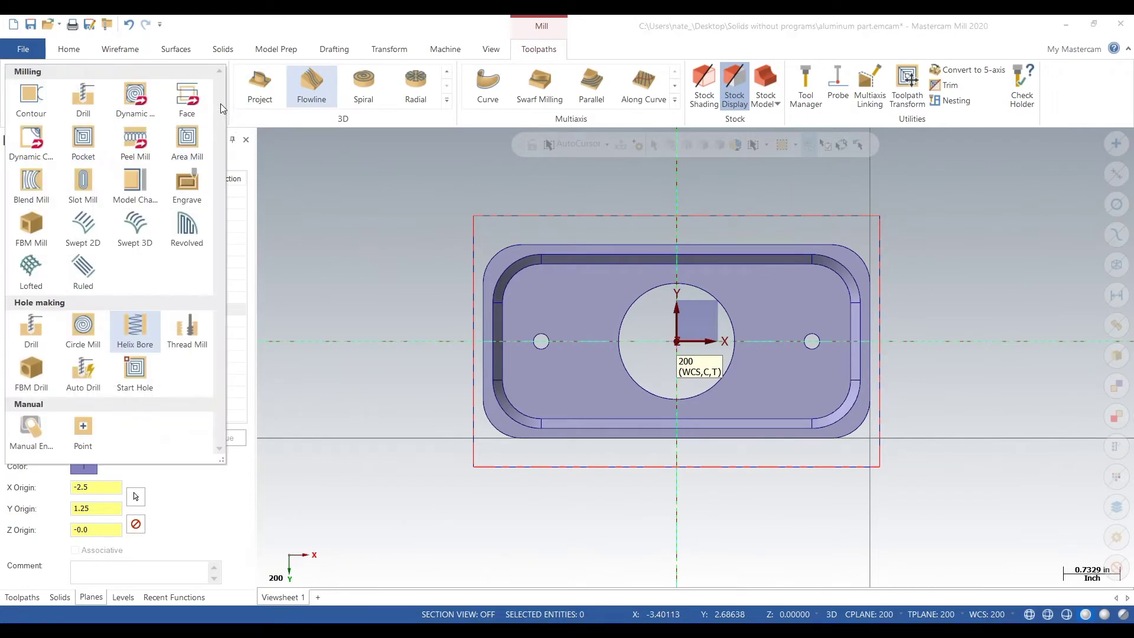
pyautogui.click(134, 98)
pyautogui.moveTo(548, 216); pyautogui.dragTo(526, 204, button='middle')
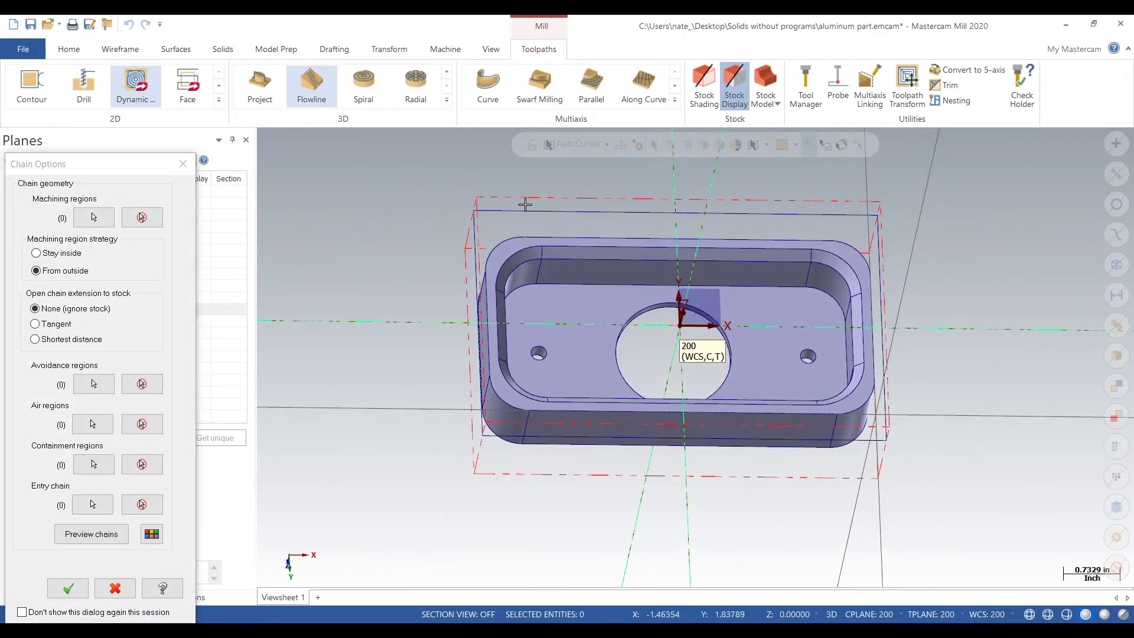
pyautogui.click(93, 218)
pyautogui.click(496, 211)
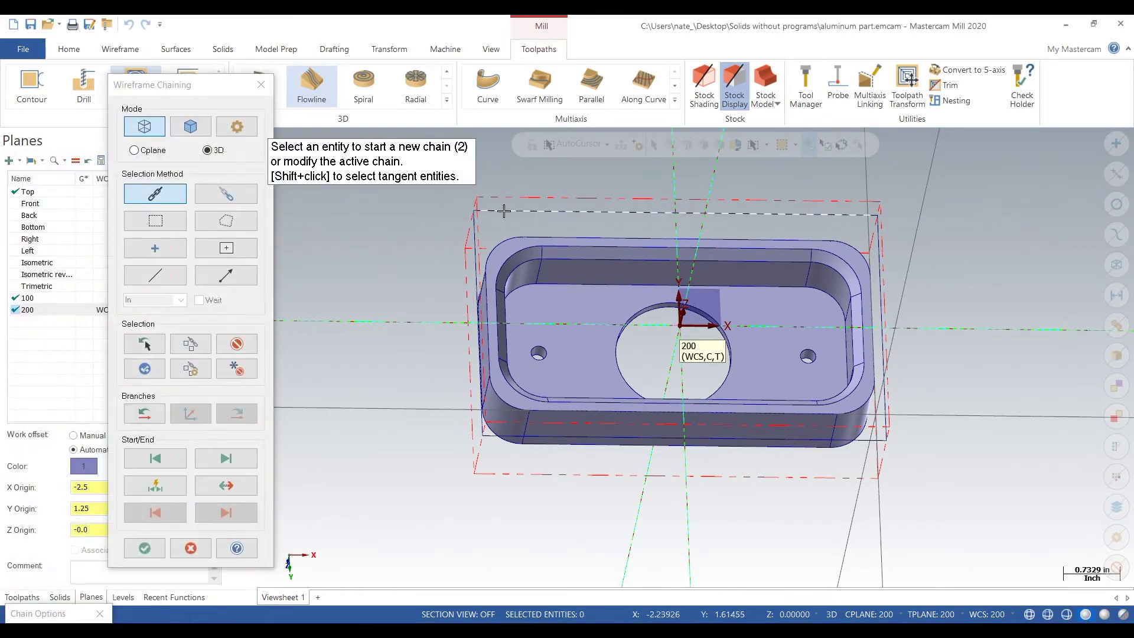
pyautogui.click(144, 549)
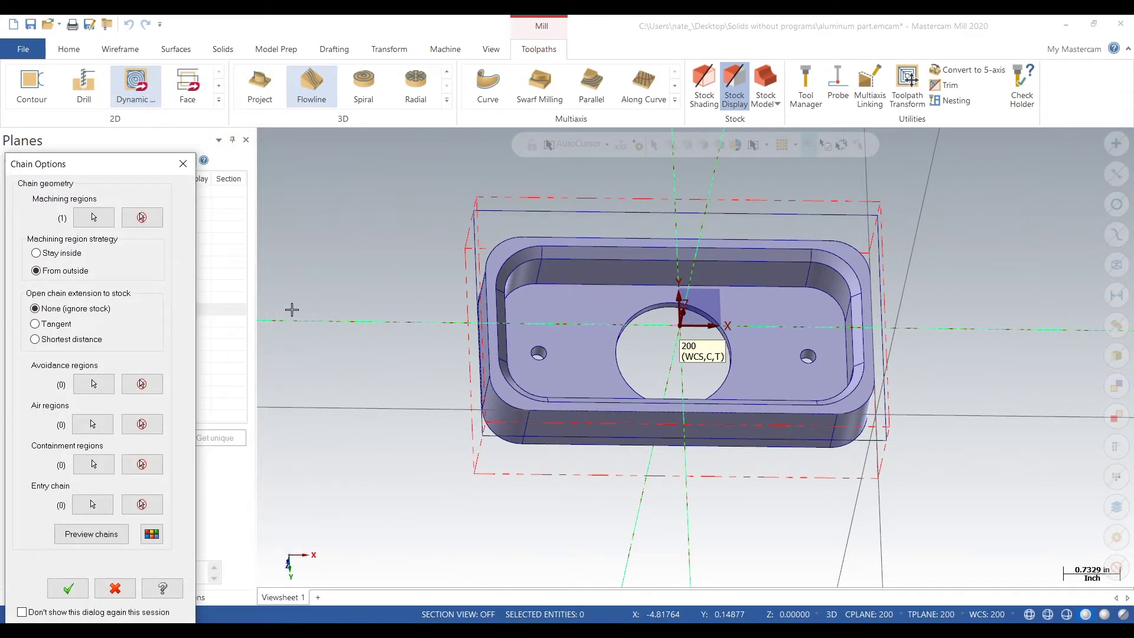
pyautogui.click(70, 589)
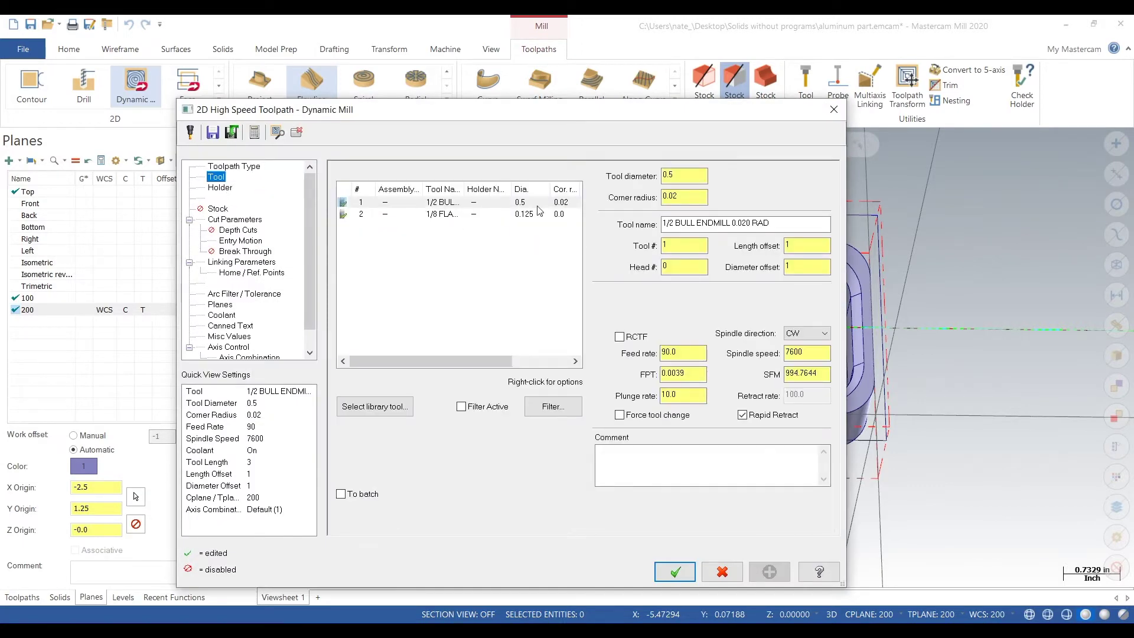
# - Set the Dynamic Mill cut parameters to leave 0 stock on the walls and 0.01 on the floors
pyautogui.click(224, 220)
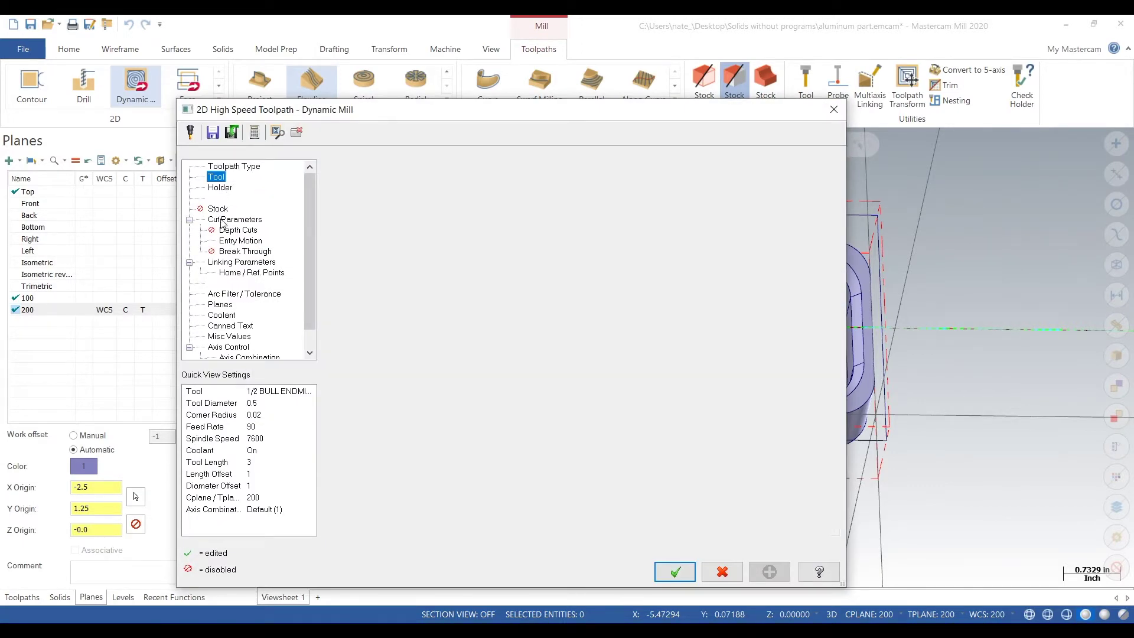
pyautogui.click(520, 305)
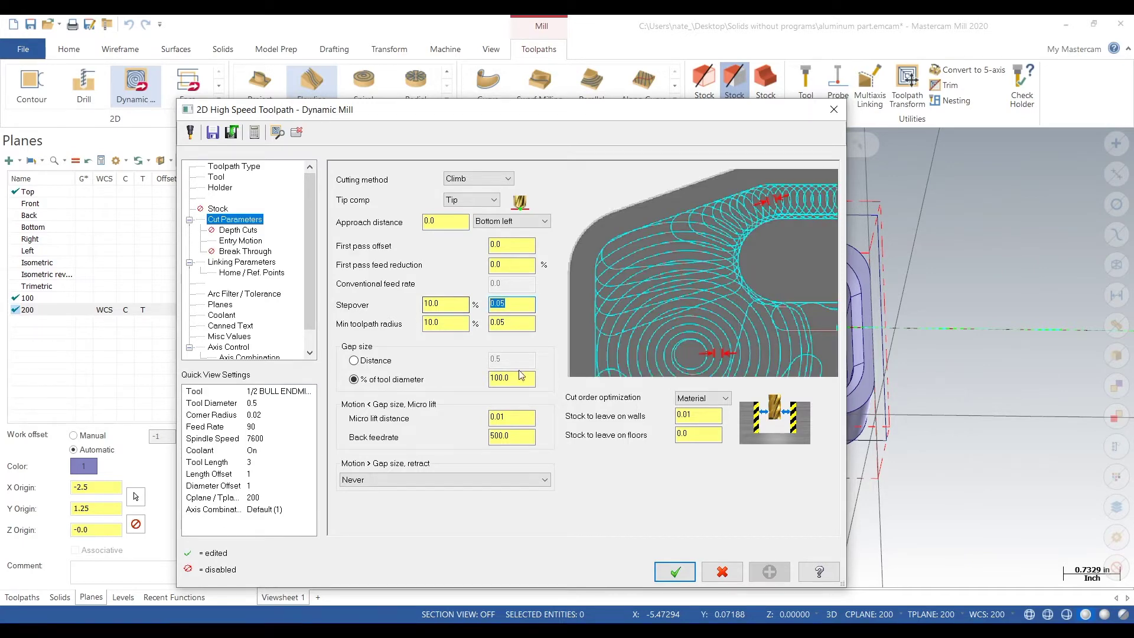
pyautogui.click(701, 414)
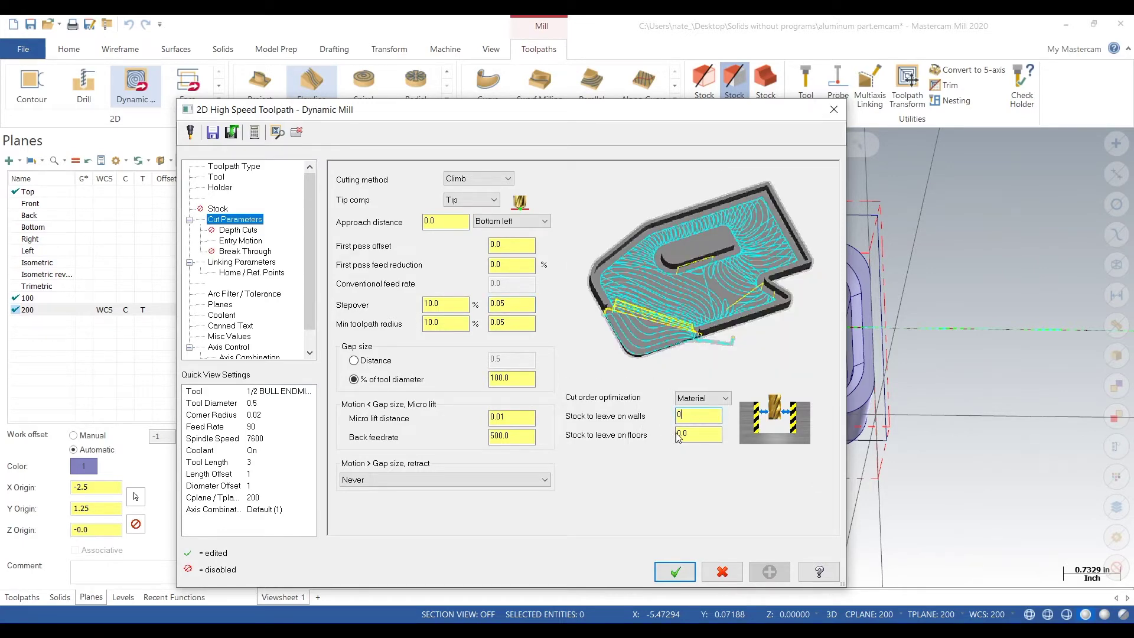
pyautogui.press('Tab')
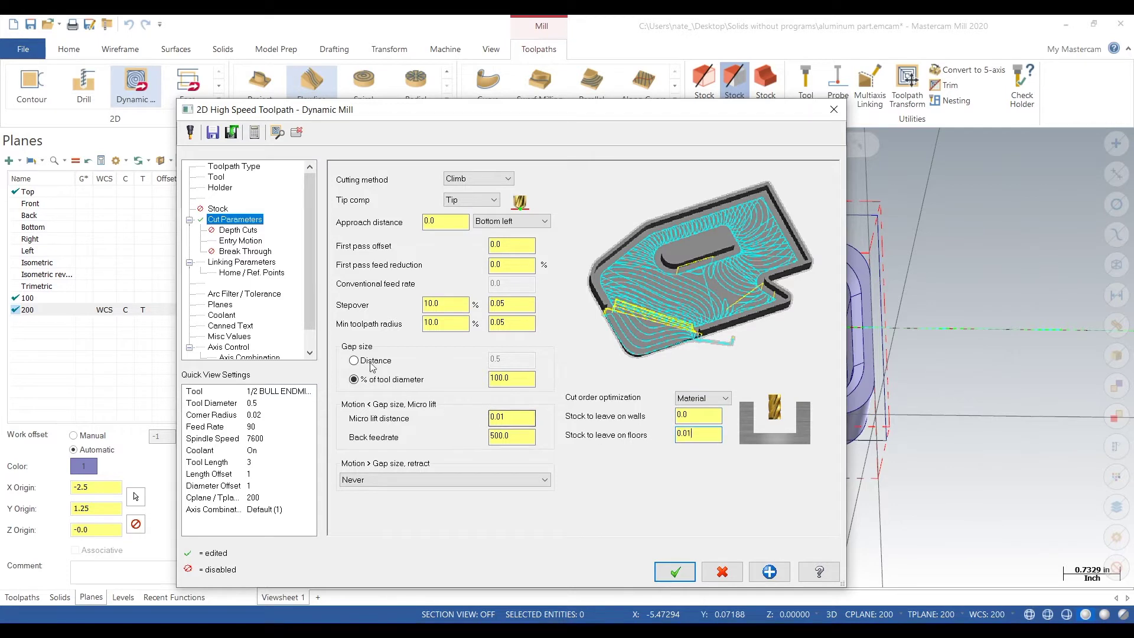
# - Set the cutting depth in the linking parameters, check the coolant setting, and generate the Dynamic Mill toolpath
pyautogui.click(254, 262)
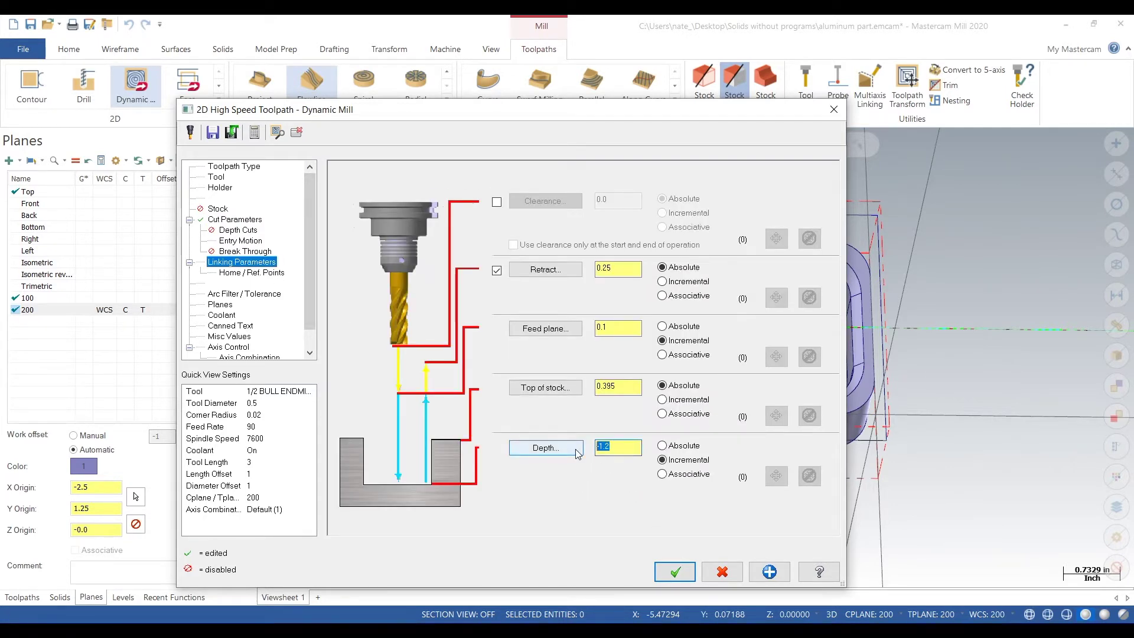
pyautogui.click(230, 305)
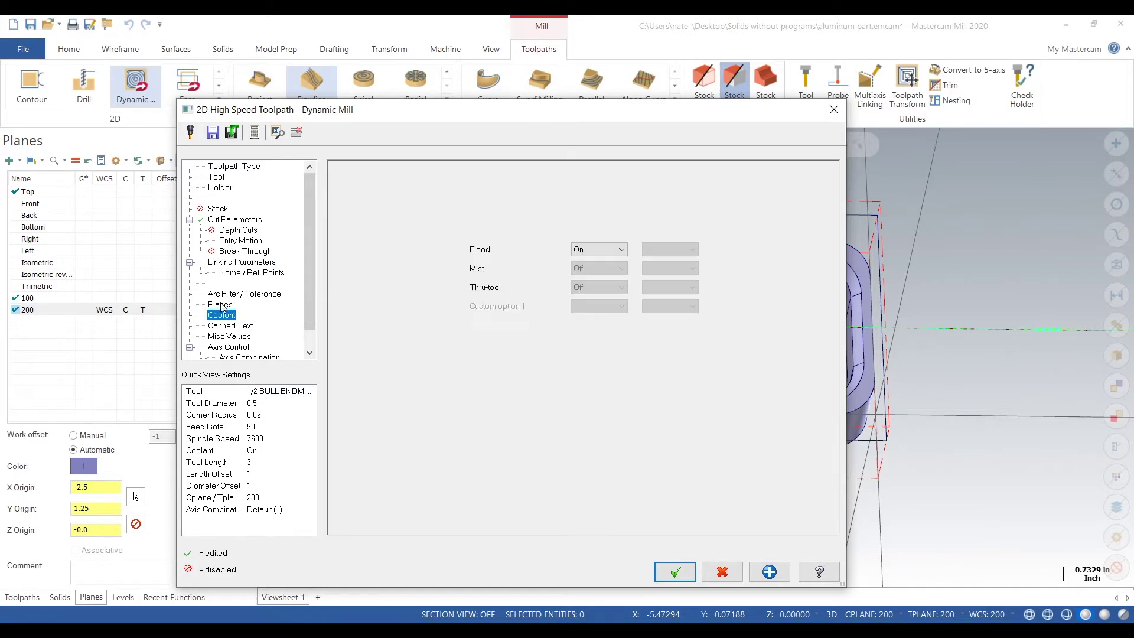
pyautogui.click(674, 572)
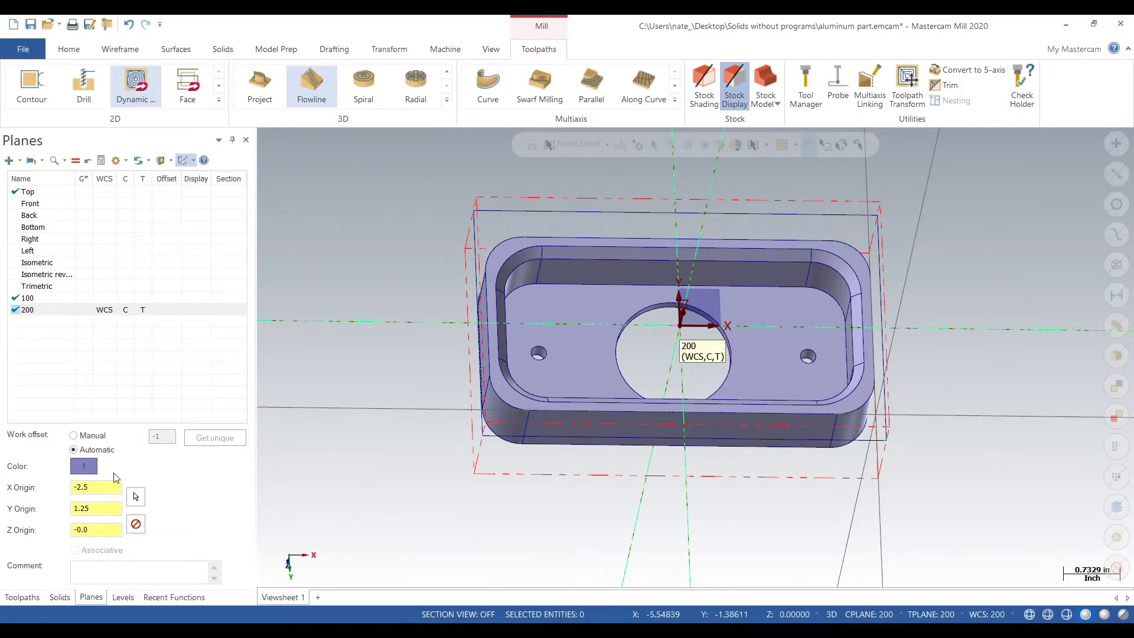
# - Select all operations in toolpath groups 100 and 200 and play them together in Verify
pyautogui.click(24, 597)
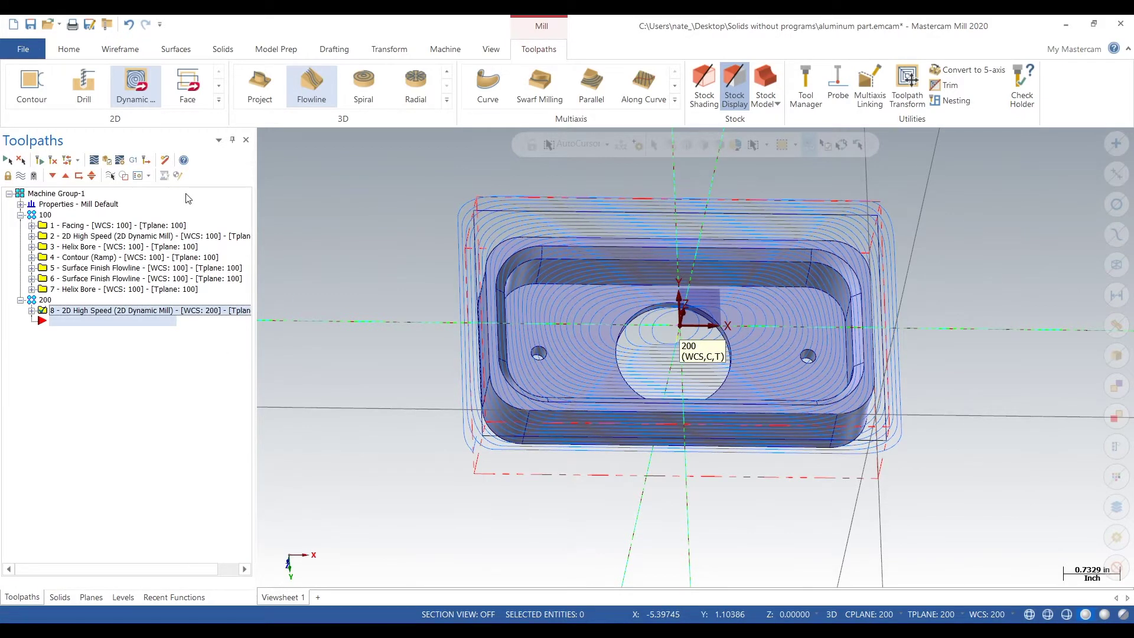
pyautogui.click(32, 310)
pyautogui.click(45, 214)
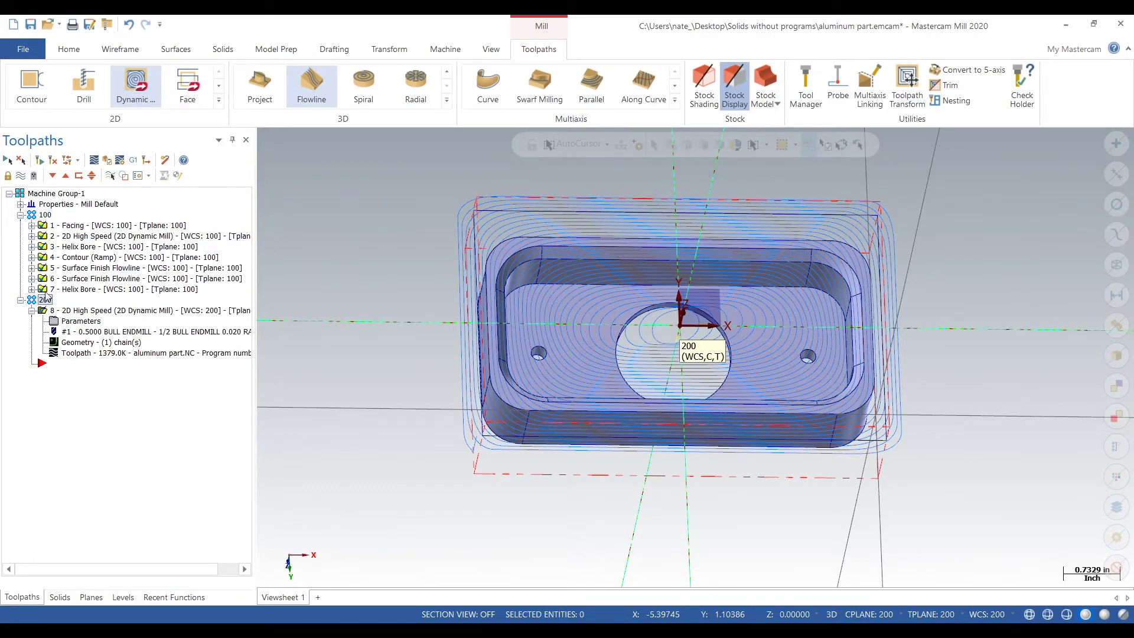
pyautogui.click(106, 162)
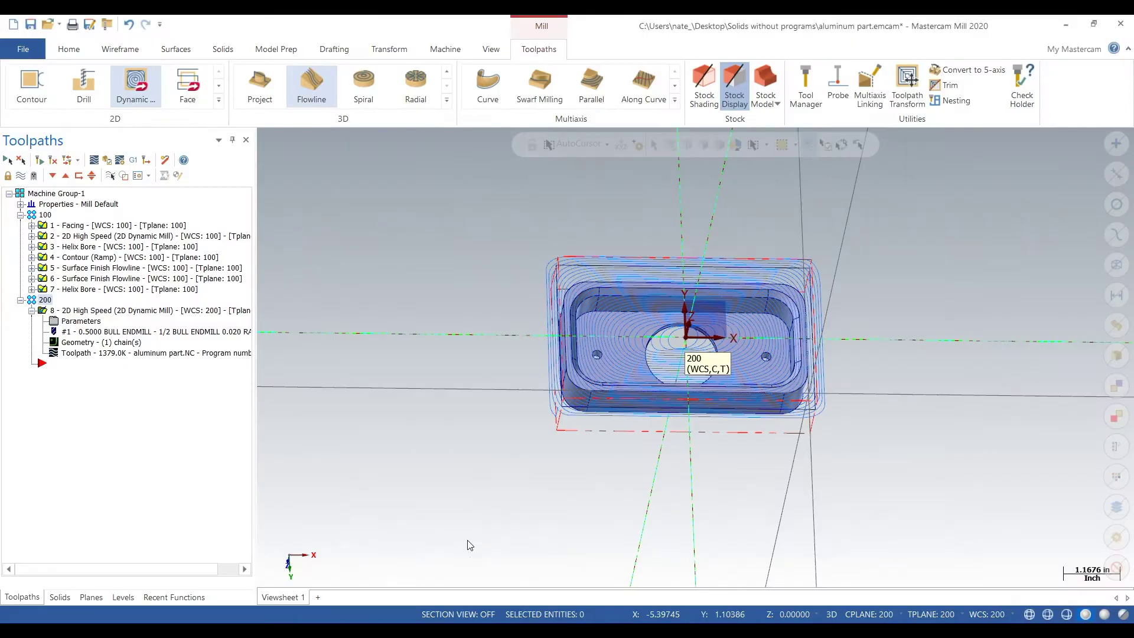
pyautogui.click(467, 543)
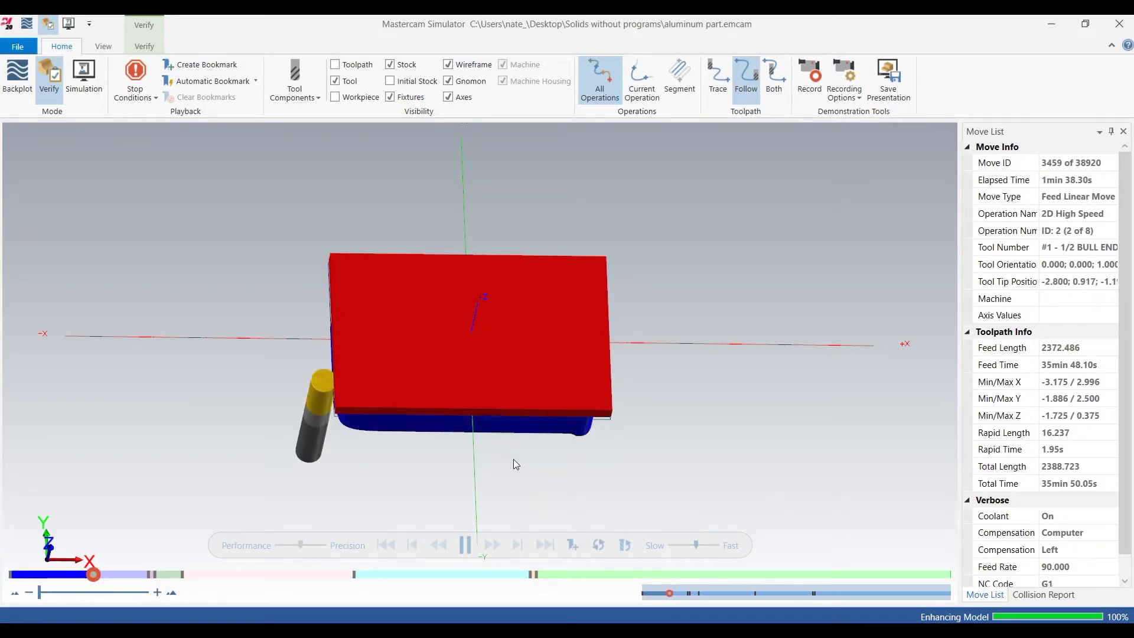
# - Increase the playback speed and examine the simulated cutting of the first-side operations 2 to 7 from several angles
pyautogui.moveTo(563, 440); pyautogui.dragTo(597, 472, button='middle')
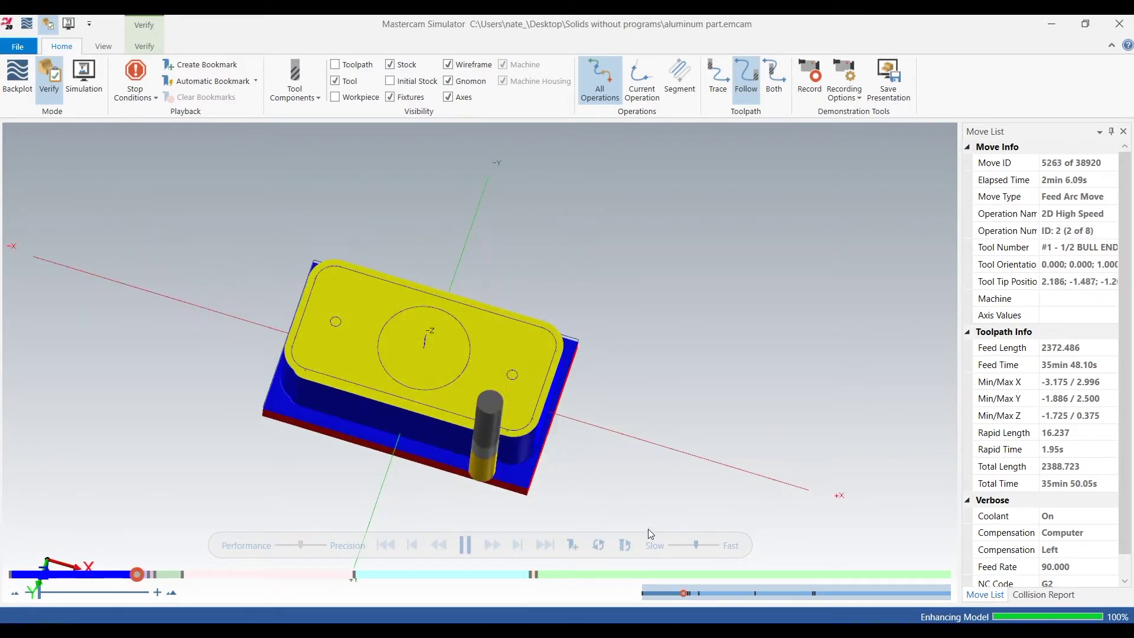
pyautogui.moveTo(696, 542); pyautogui.dragTo(707, 537)
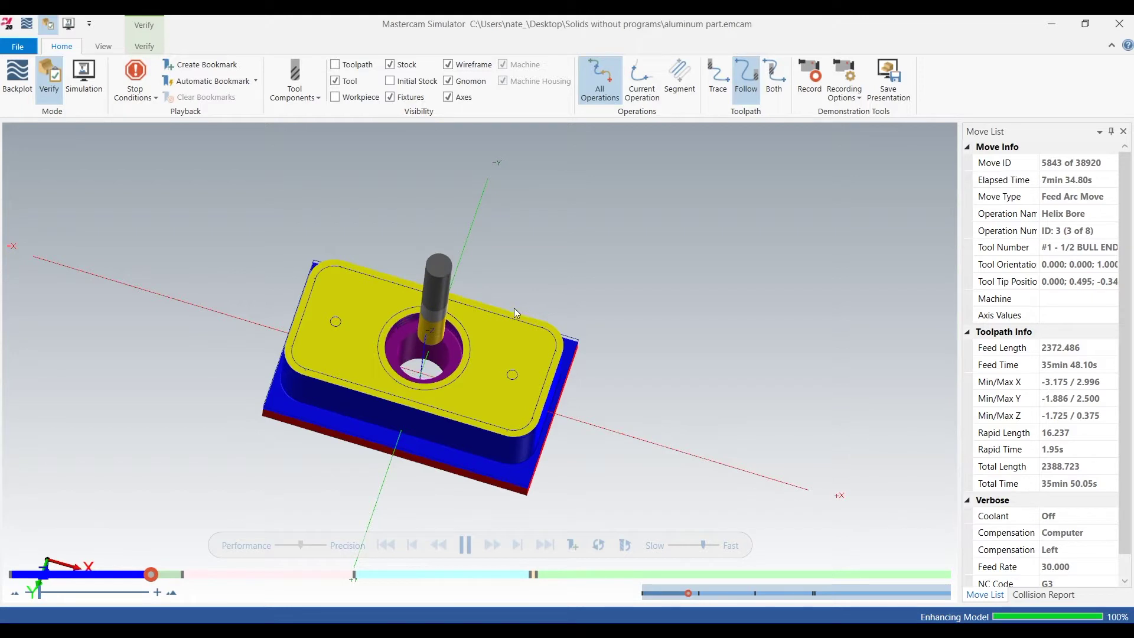
pyautogui.moveTo(519, 254); pyautogui.dragTo(509, 270, button='middle')
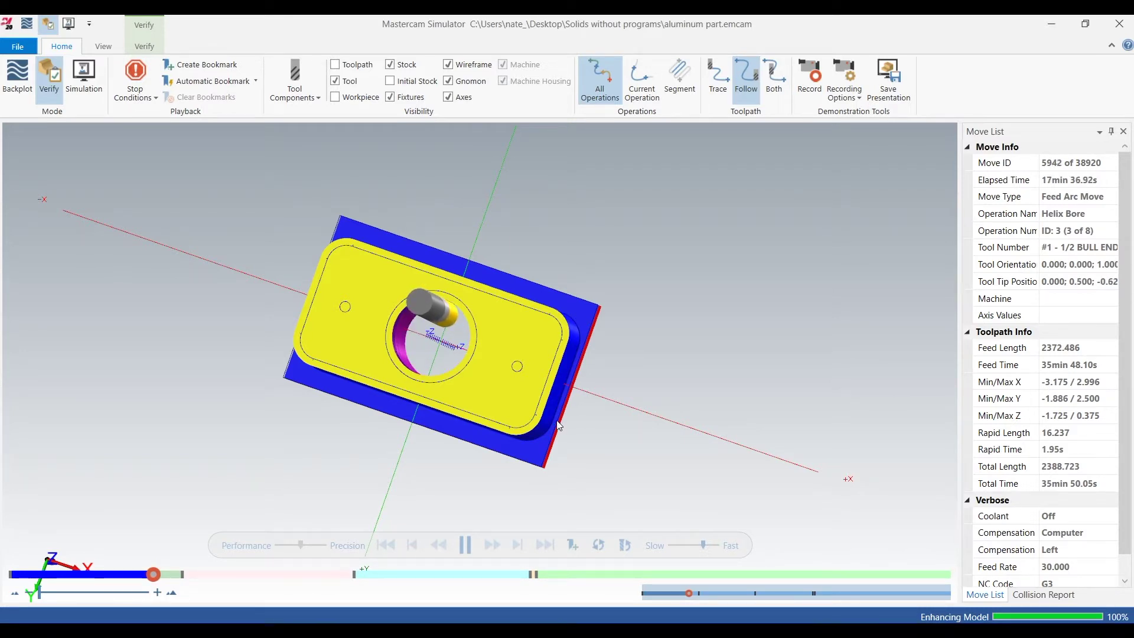
pyautogui.moveTo(576, 420); pyautogui.dragTo(539, 402, button='middle')
pyautogui.scroll(3, 425, 366)
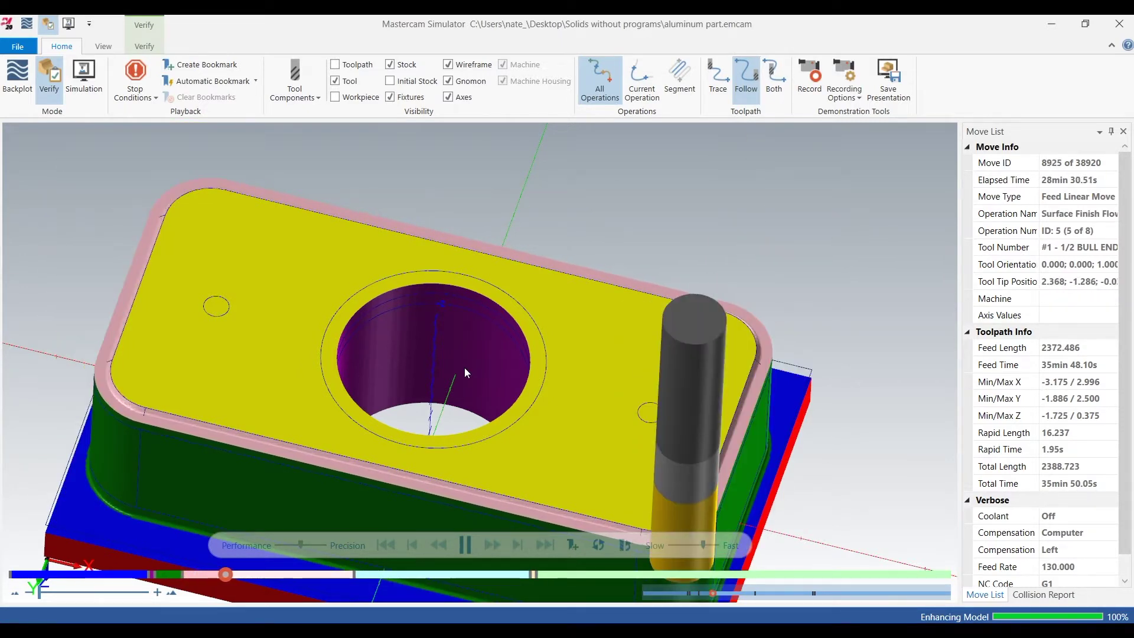
pyautogui.scroll(-2, 292, 372)
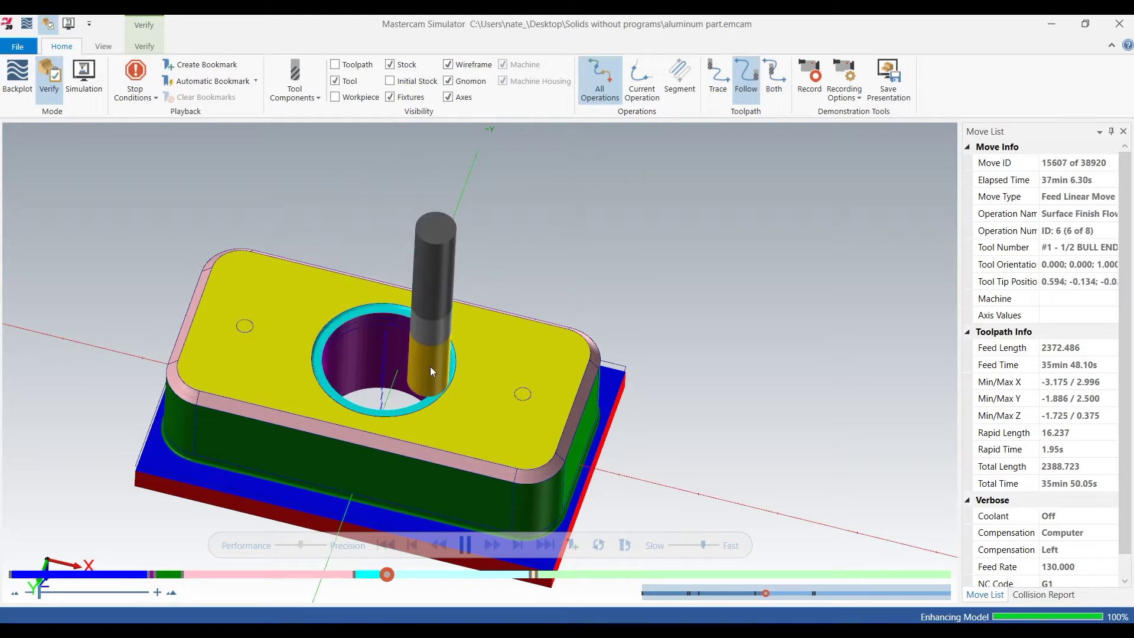
pyautogui.scroll(2, 430, 365)
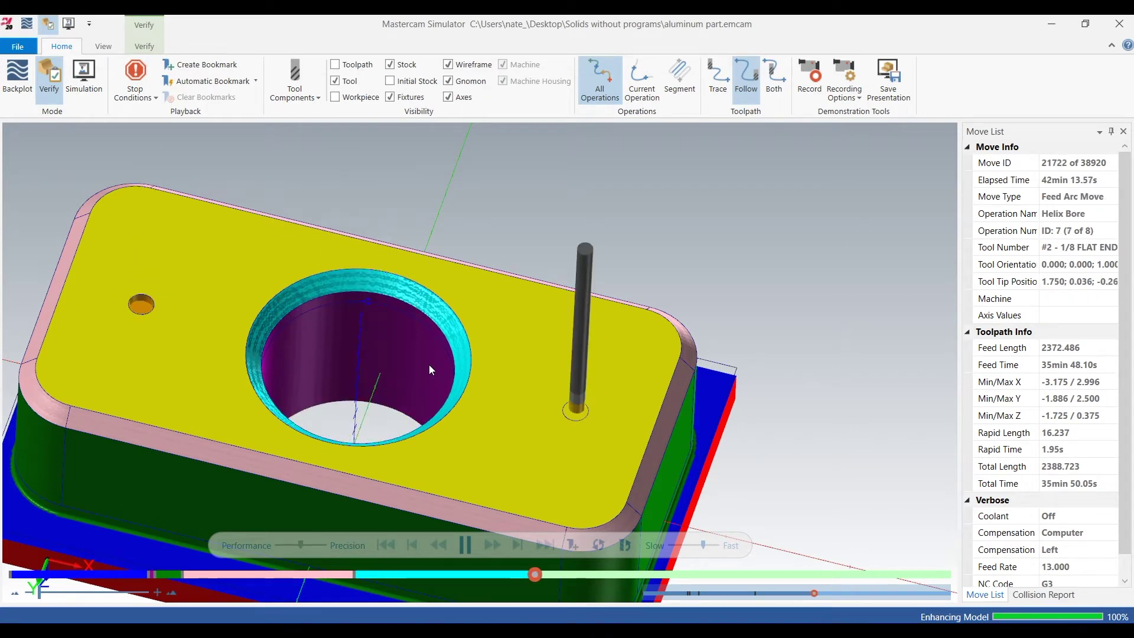
# - Examine operation 8 removing the remaining stock from the flipped side of the part, and close the simulation
pyautogui.moveTo(429, 338); pyautogui.dragTo(501, 444, button='middle')
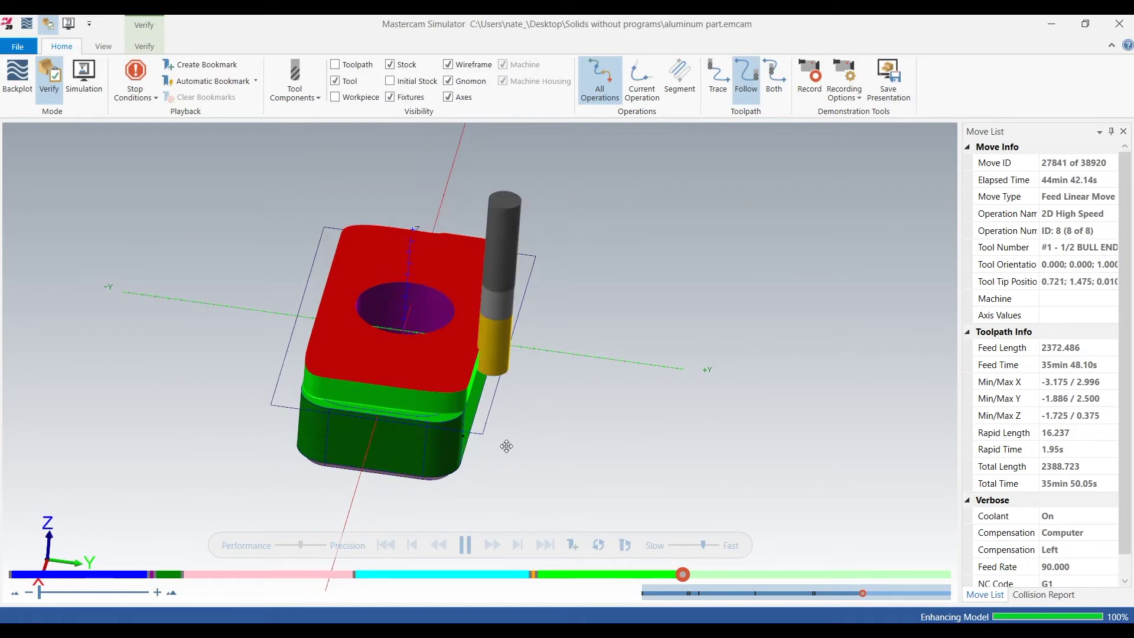
pyautogui.scroll(2, 424, 310)
pyautogui.scroll(2, 425, 311)
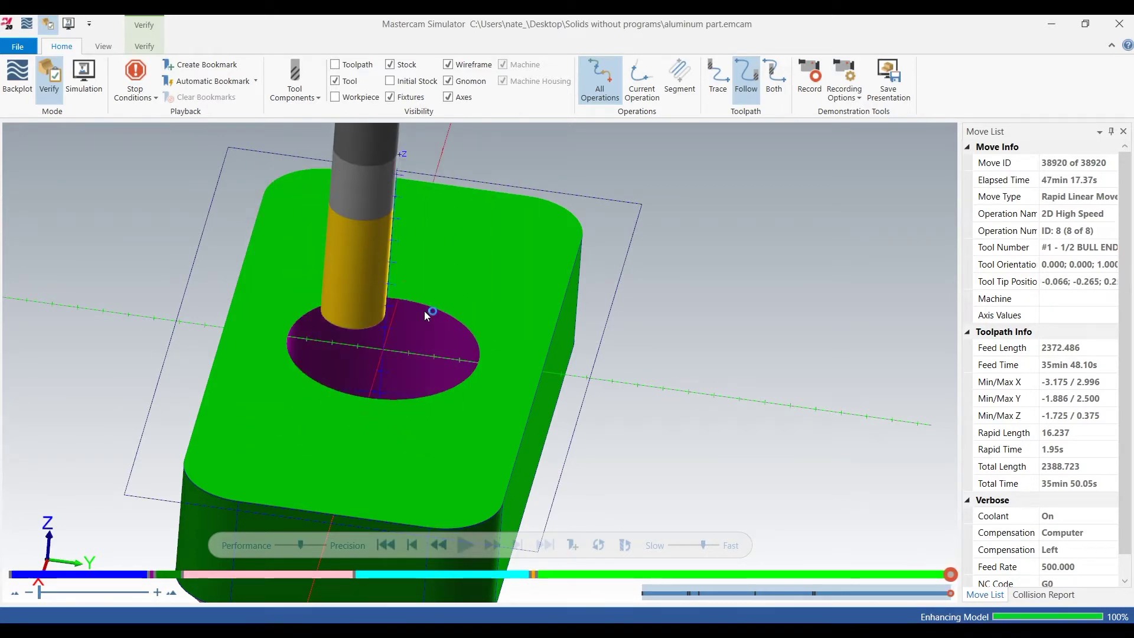
pyautogui.scroll(-3, 424, 311)
pyautogui.moveTo(519, 360); pyautogui.dragTo(469, 350, button='middle')
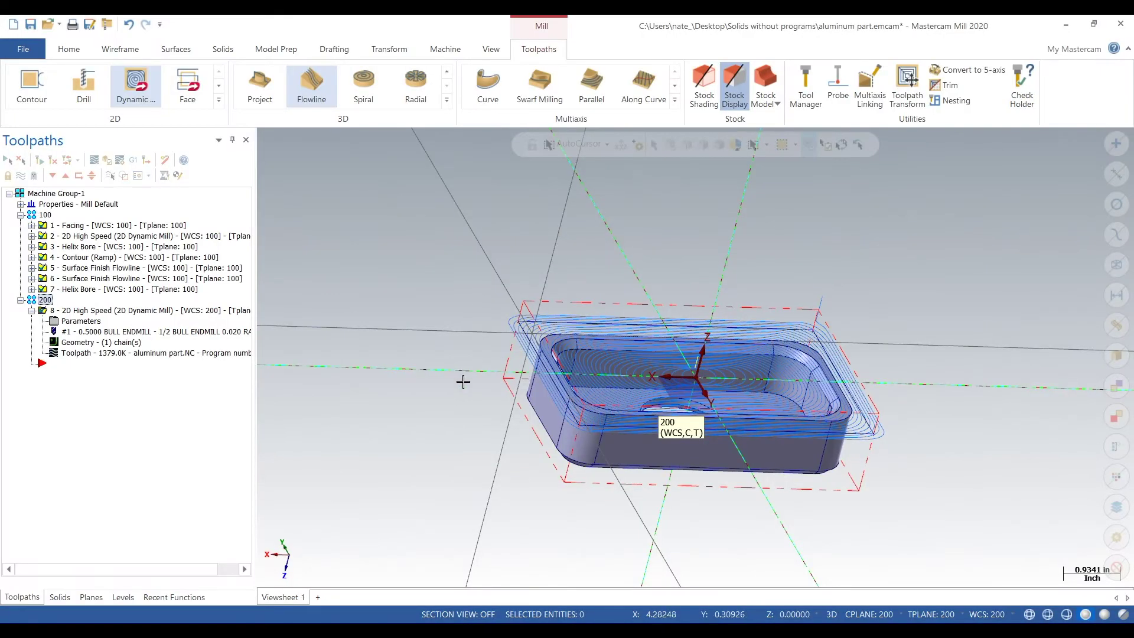
# - Hide operation 8's toolpath display and start a 2D Facing toolpath chained around the outer edge of the part's upper rim
pyautogui.click(125, 309)
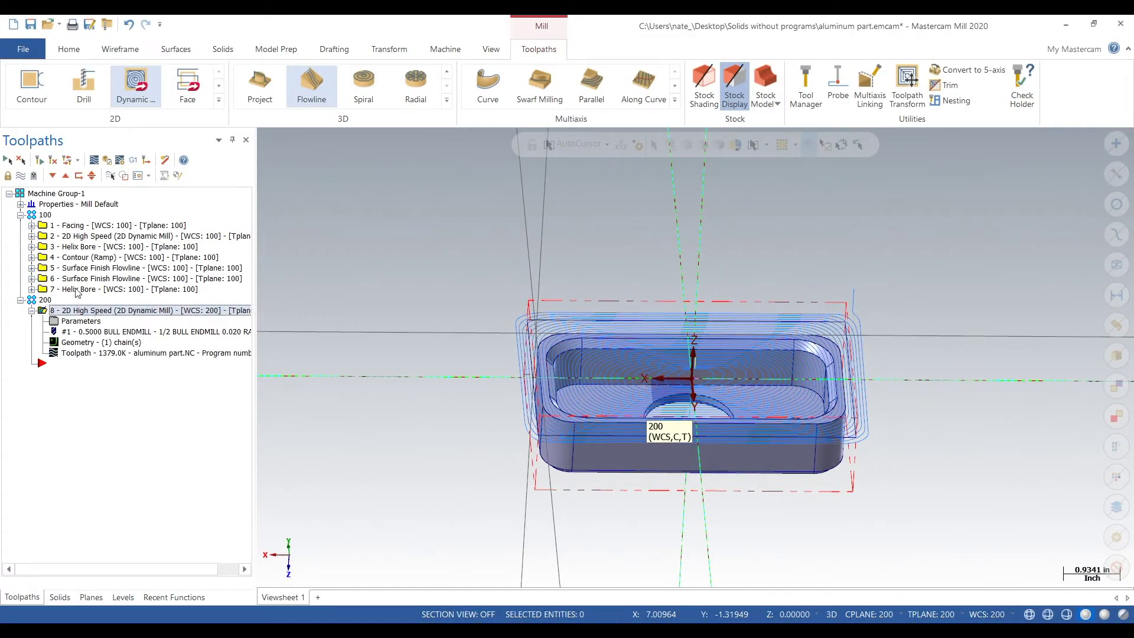
pyautogui.click(21, 176)
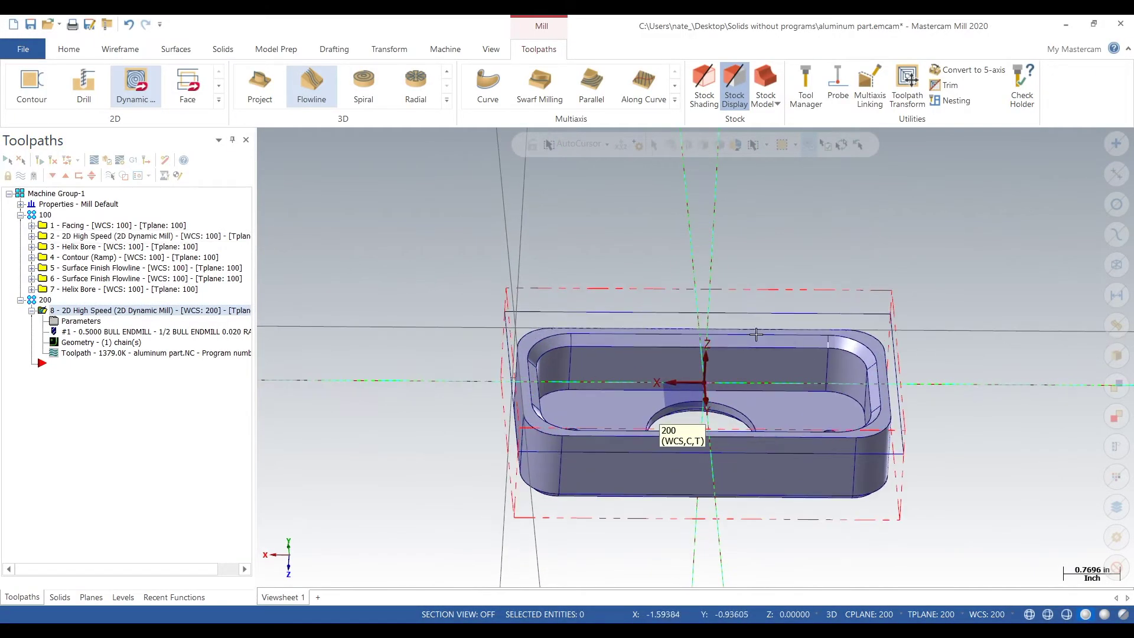
pyautogui.click(187, 85)
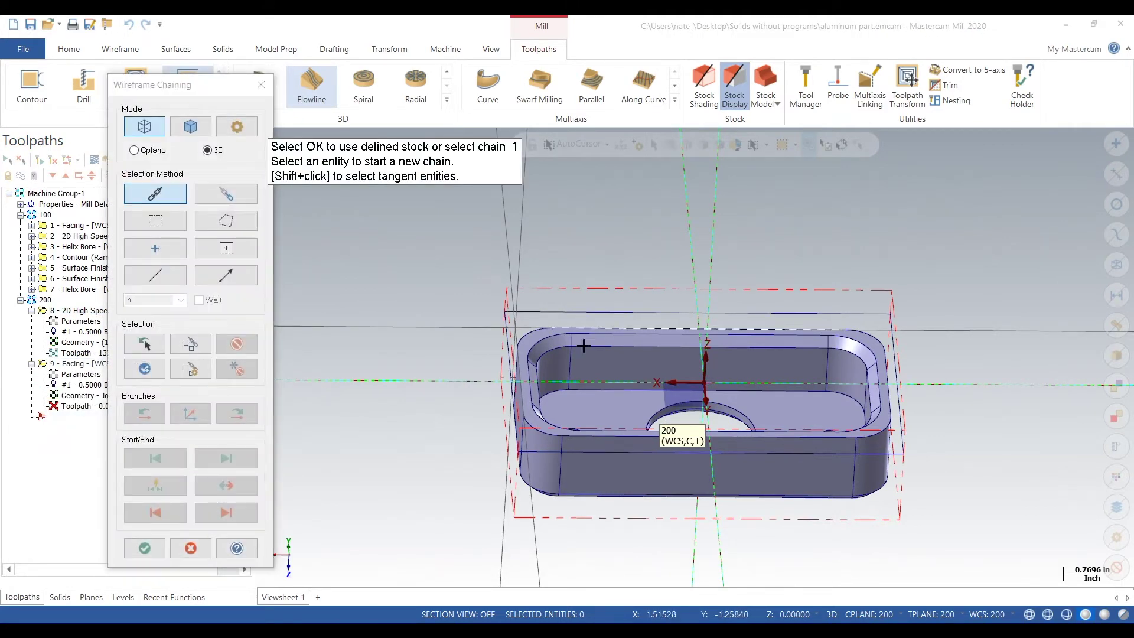
pyautogui.moveTo(586, 328); pyautogui.dragTo(581, 365, button='middle')
pyautogui.click(617, 322)
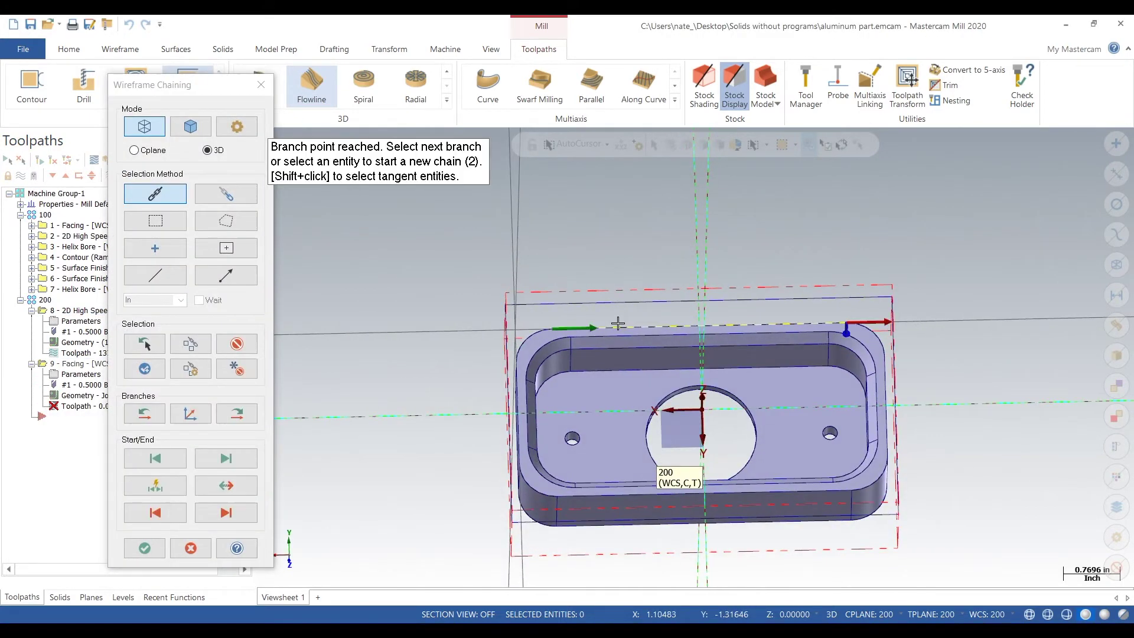
pyautogui.click(876, 335)
pyautogui.click(884, 404)
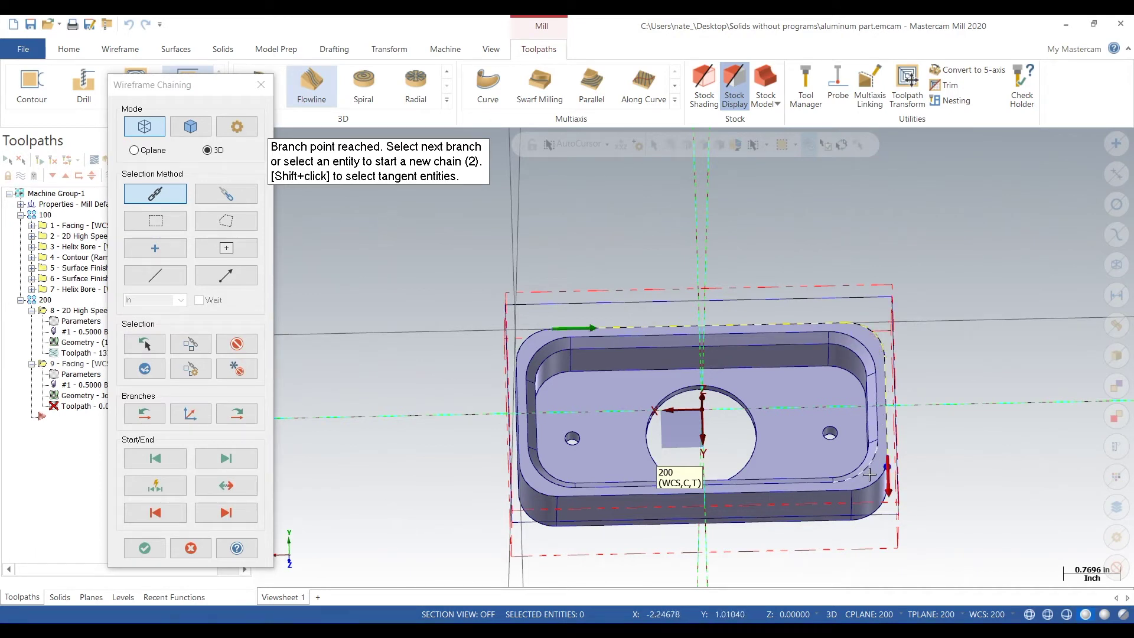
pyautogui.click(869, 483)
pyautogui.click(727, 496)
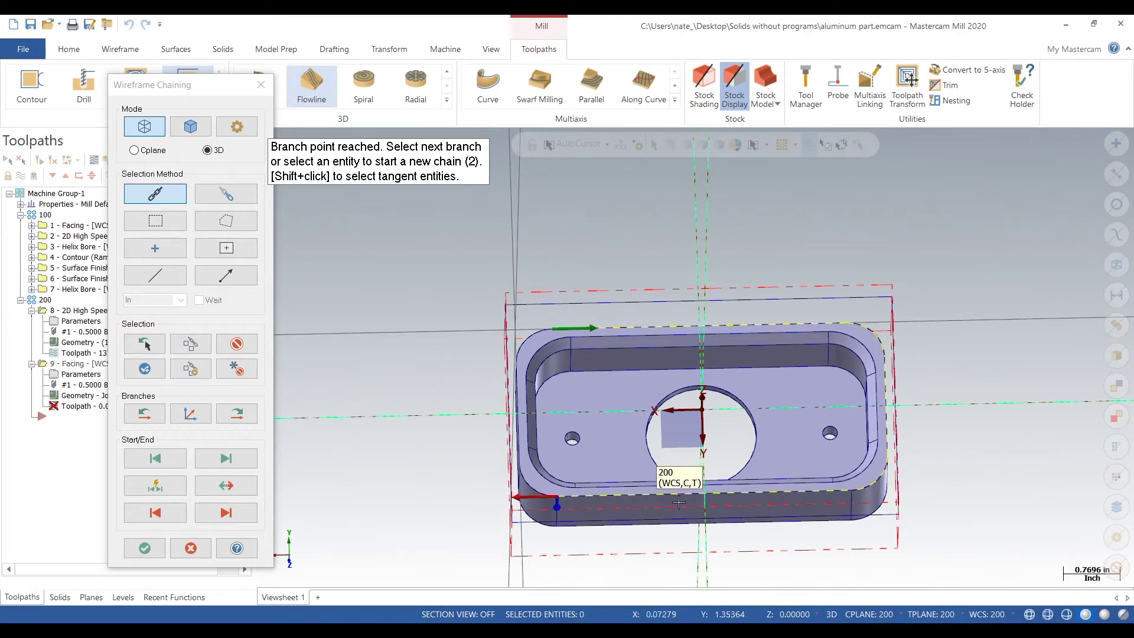
pyautogui.click(542, 491)
pyautogui.moveTo(518, 426); pyautogui.dragTo(515, 396, button='middle')
pyautogui.scroll(2, 515, 395)
pyautogui.click(513, 393)
pyautogui.click(148, 547)
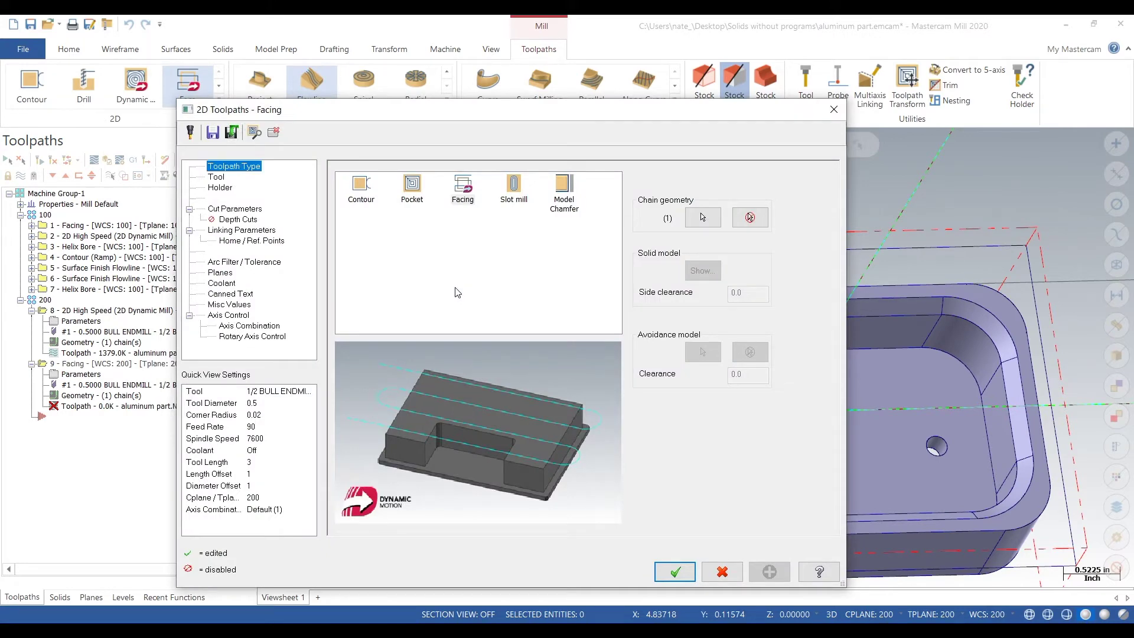
# - Use the 1/2 BULL ENDMILL 0.020 RAD for the Facing operation, check its cut and linking parameters, and set flood coolant to On
pyautogui.click(217, 179)
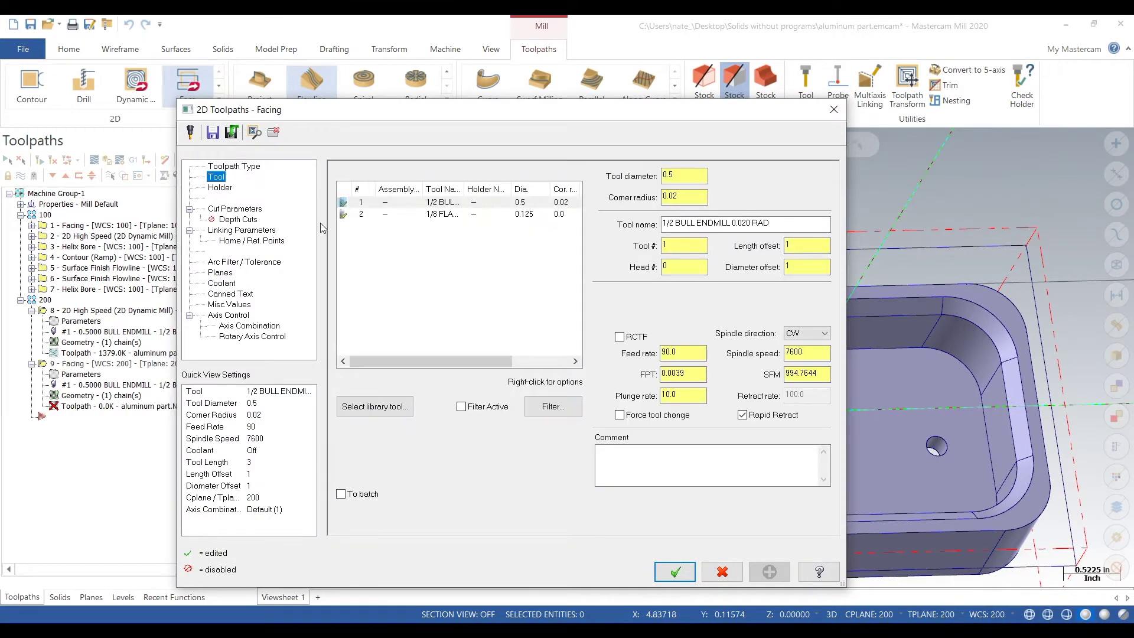
pyautogui.click(473, 204)
pyautogui.click(236, 209)
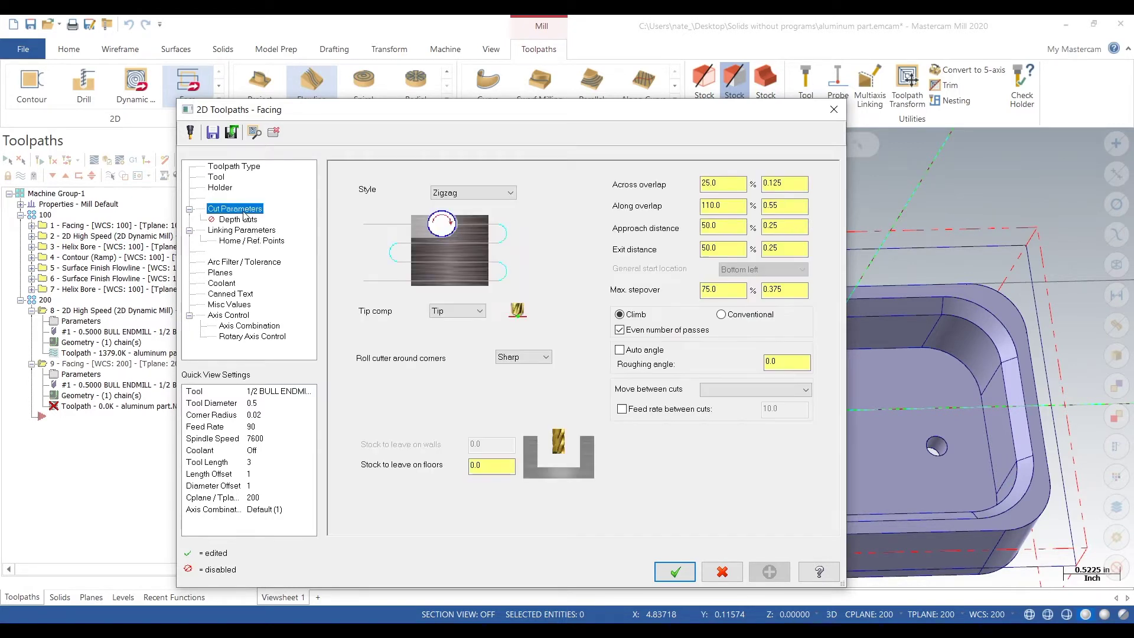
pyautogui.click(259, 231)
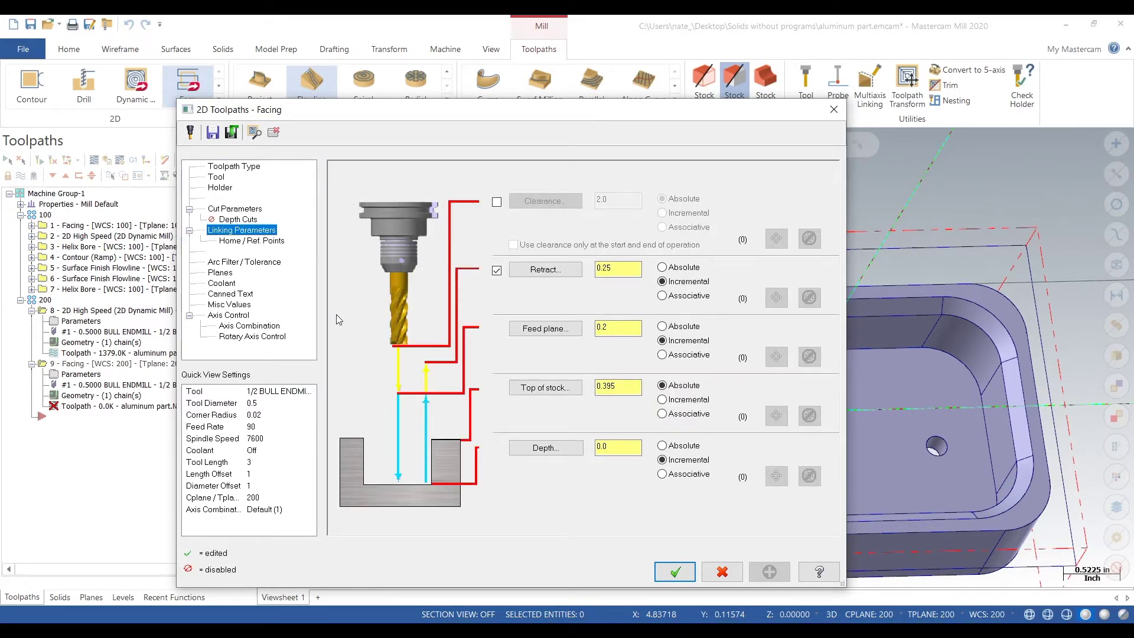
pyautogui.click(223, 284)
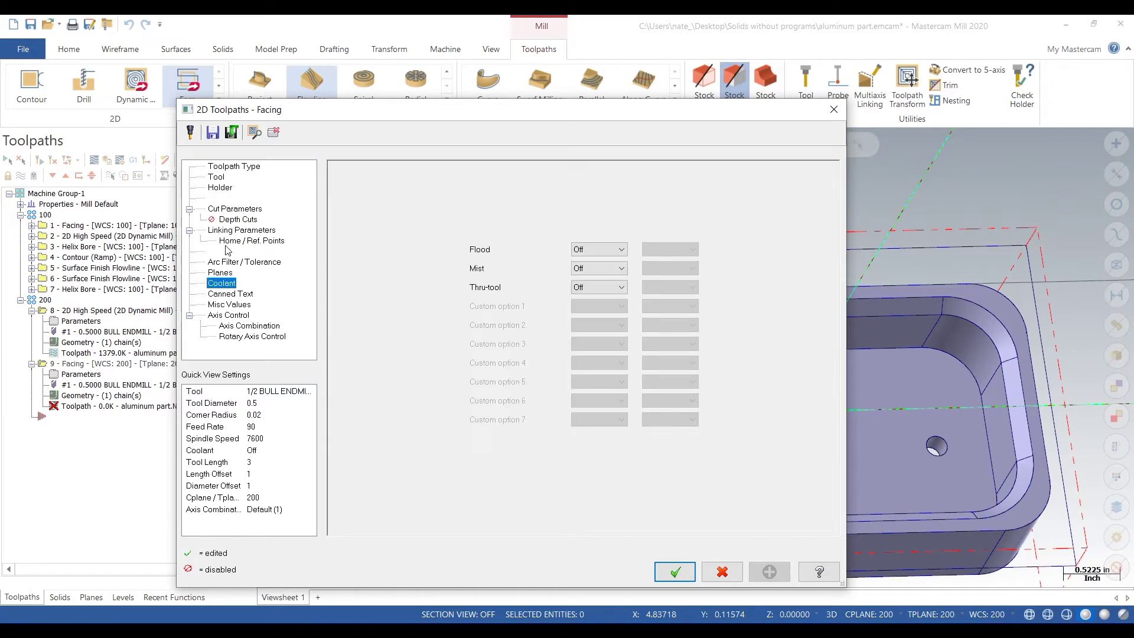
pyautogui.click(598, 249)
pyautogui.click(585, 266)
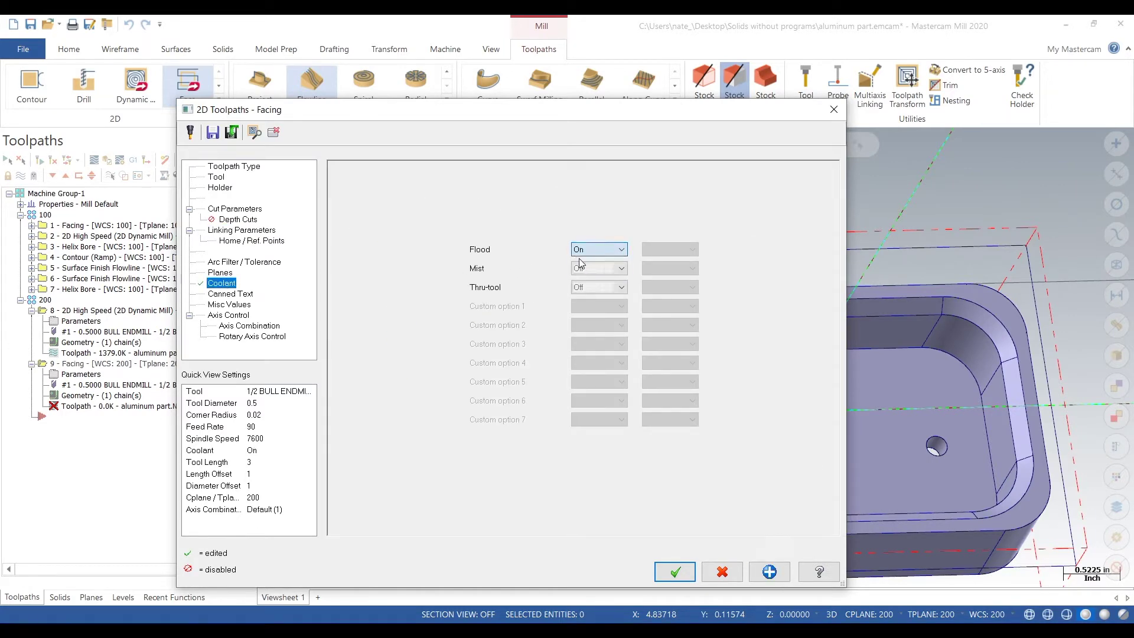
# - Recheck the Facing operation's tool settings, generate its toolpath, and hide the toolpath display
pyautogui.click(234, 209)
pyautogui.click(216, 177)
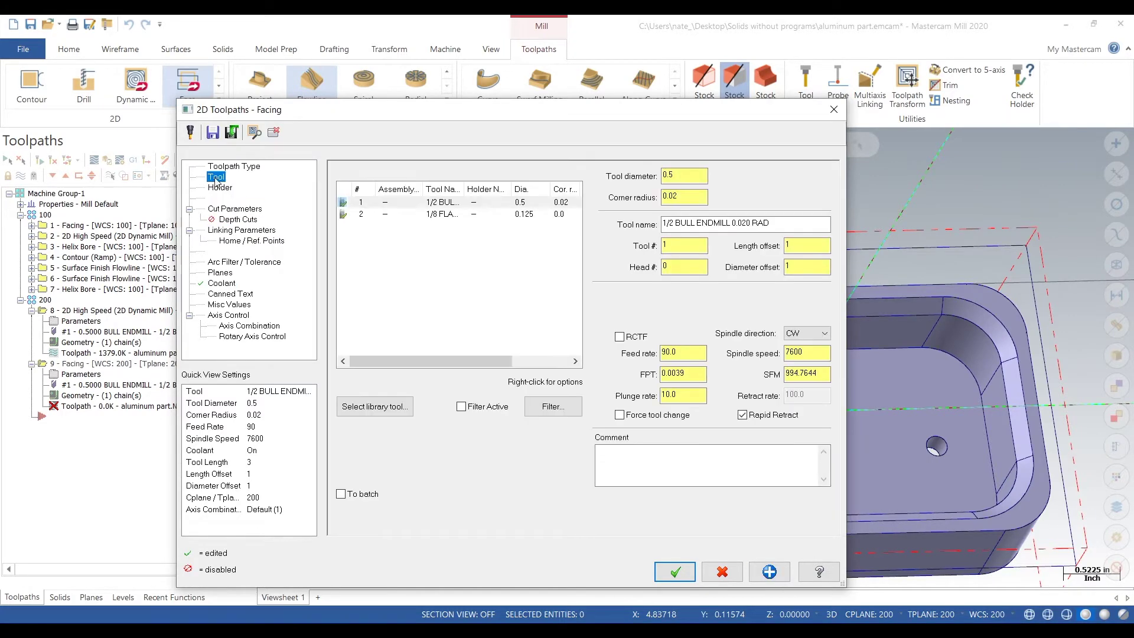
pyautogui.click(675, 571)
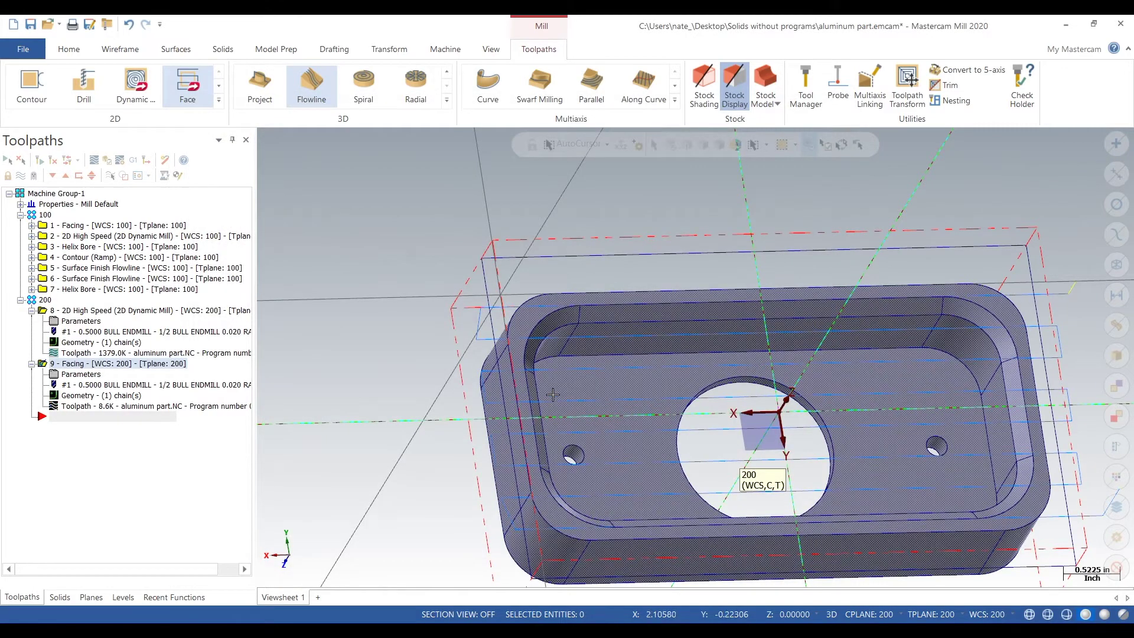
pyautogui.click(21, 176)
pyautogui.moveTo(455, 389); pyautogui.dragTo(461, 399, button='middle')
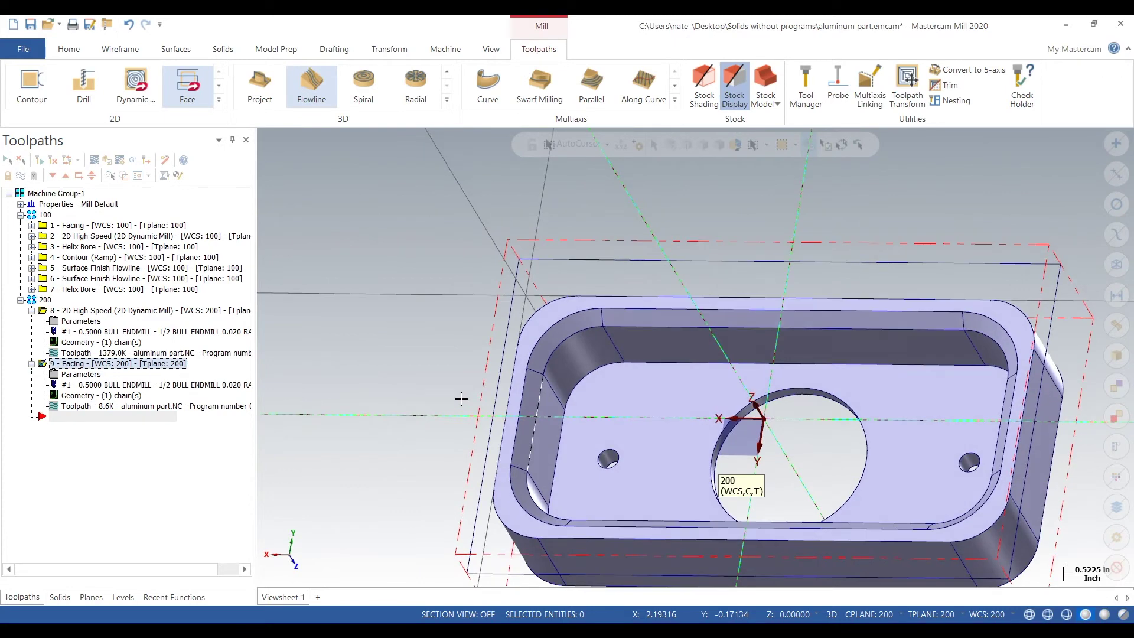
# - Start a 2D Dynamic Mill toolpath with the inner edge loop around the pocket floor chained as the machining region
pyautogui.click(135, 84)
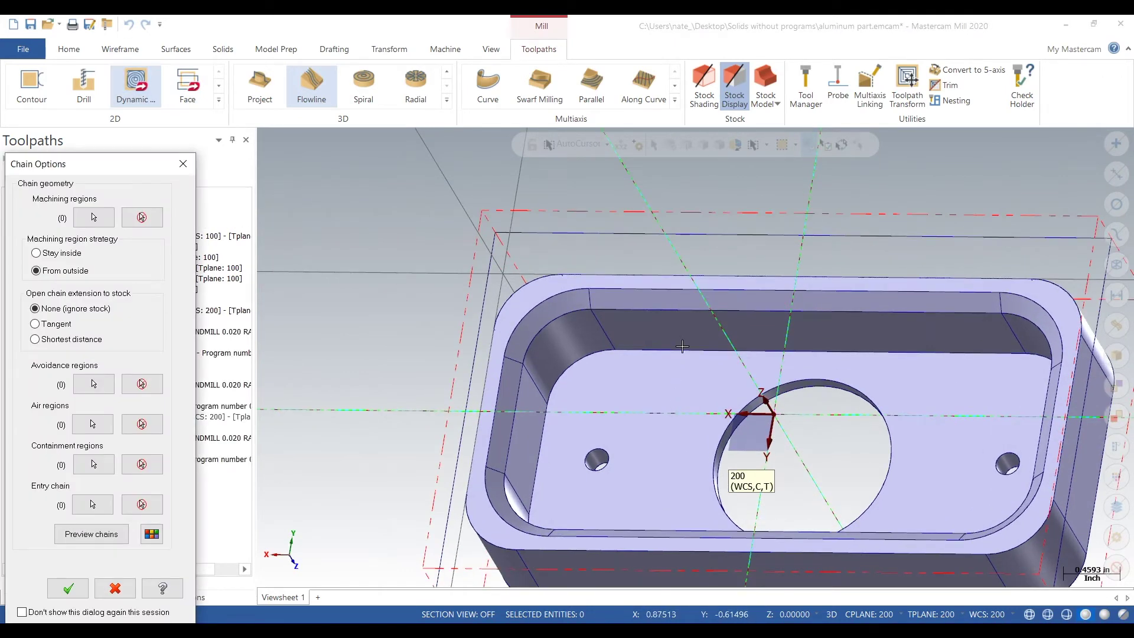
pyautogui.click(101, 221)
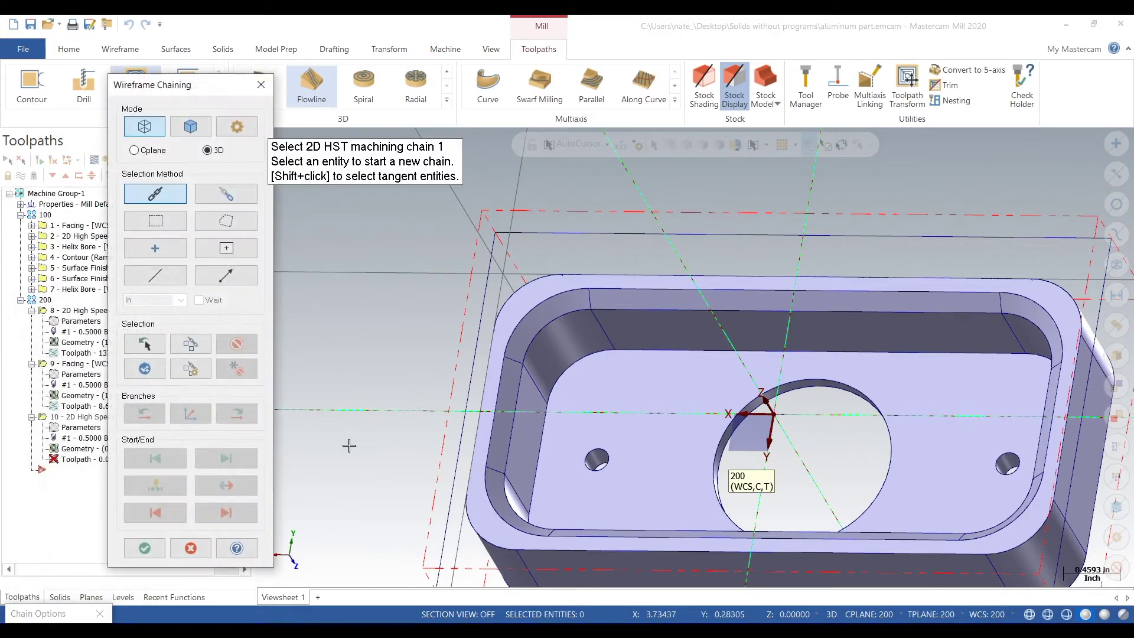
pyautogui.click(647, 353)
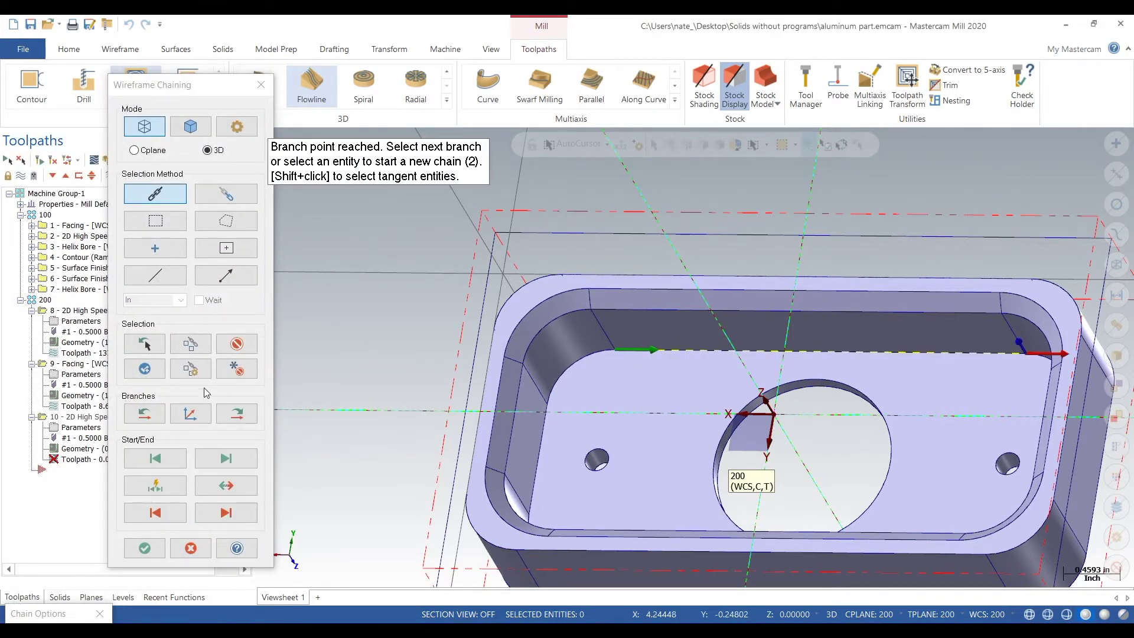
pyautogui.click(229, 485)
pyautogui.moveTo(582, 381); pyautogui.dragTo(760, 564, button='middle')
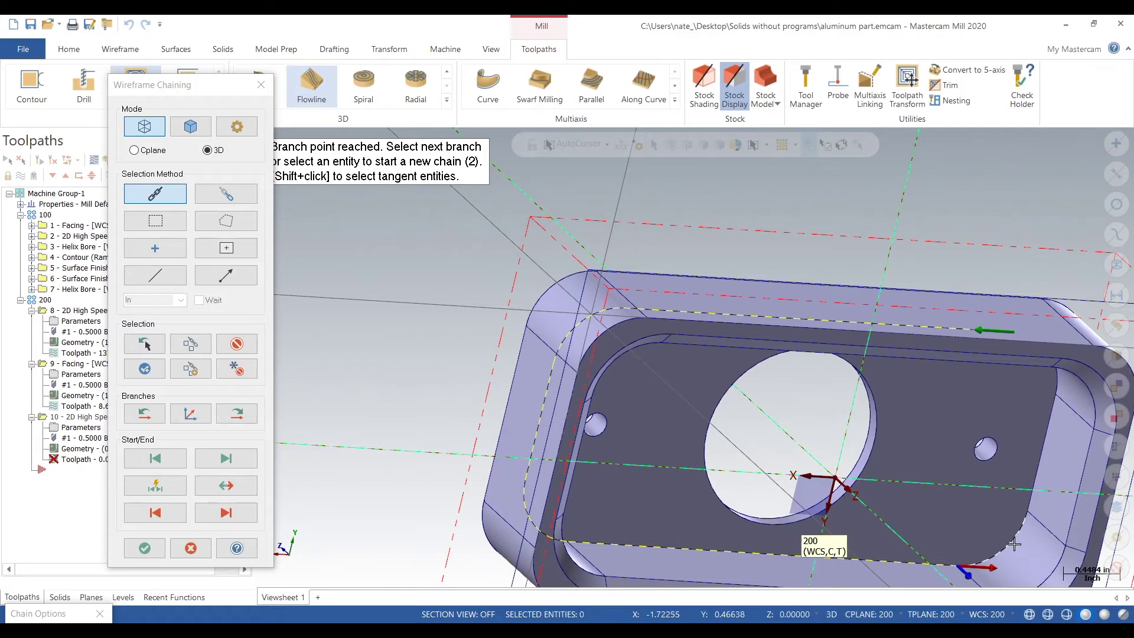
pyautogui.moveTo(1007, 484); pyautogui.dragTo(1008, 435, button='middle')
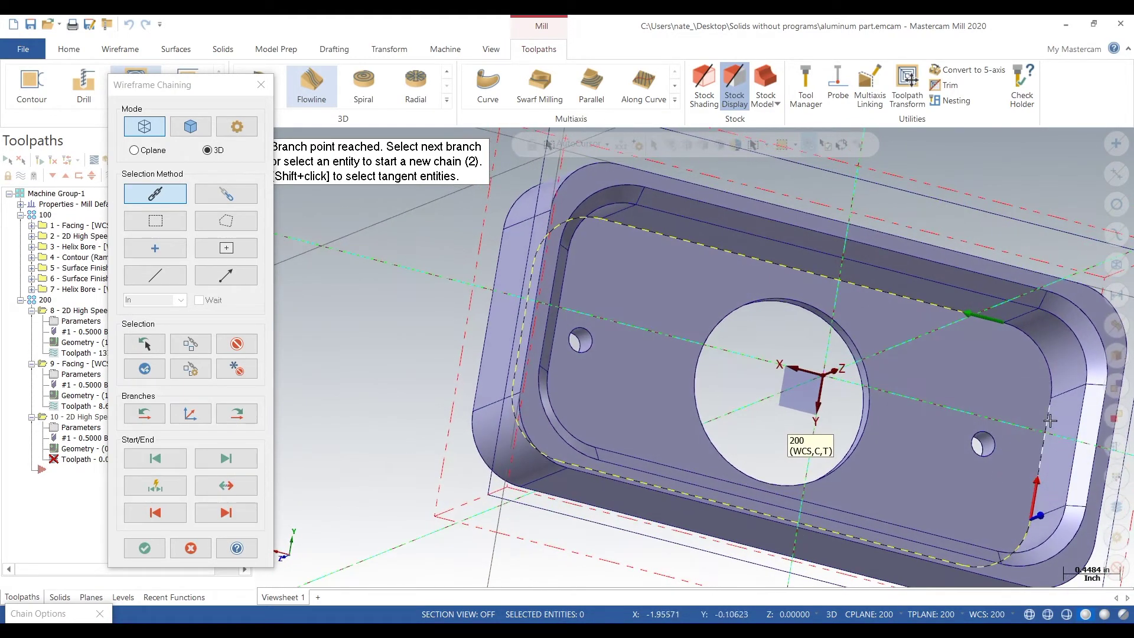
pyautogui.moveTo(1032, 350); pyautogui.dragTo(945, 355, button='middle')
pyautogui.click(144, 548)
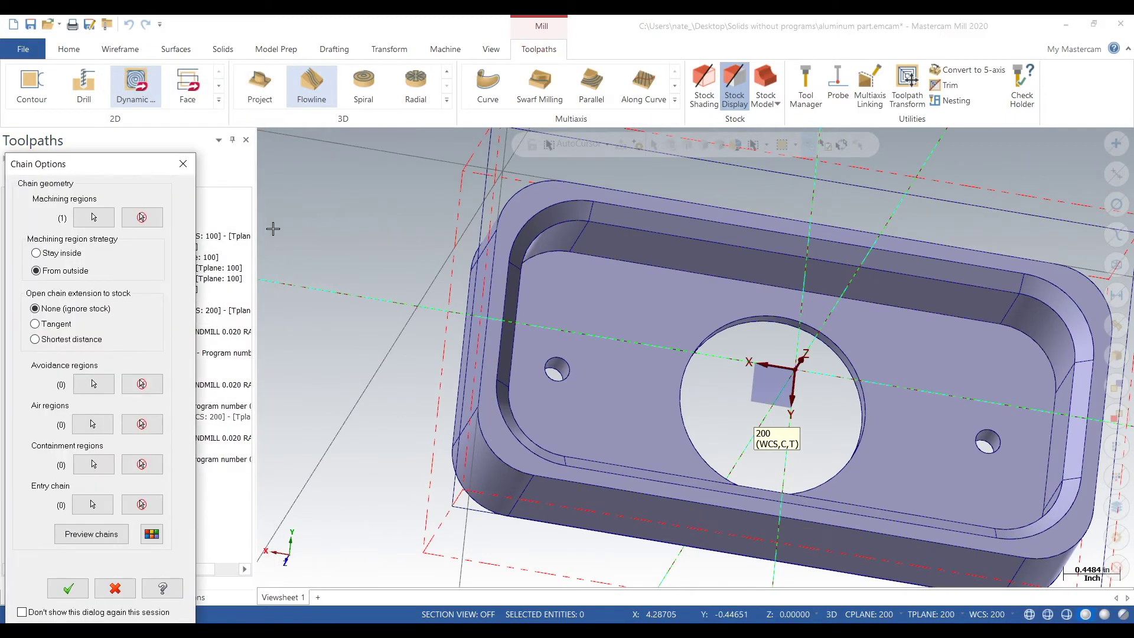
pyautogui.click(87, 590)
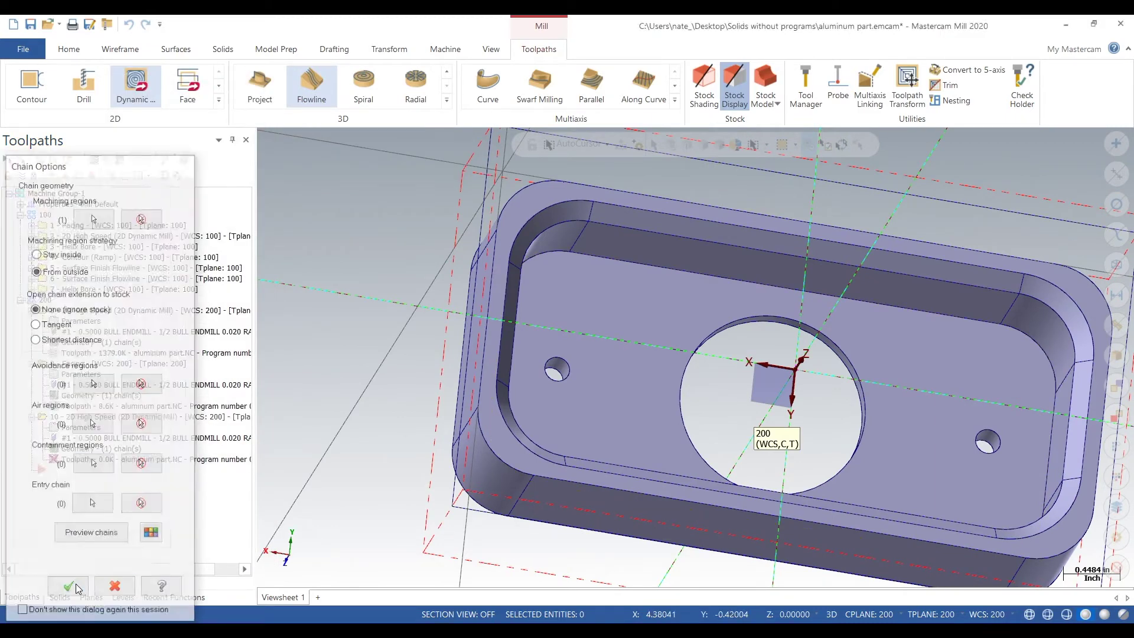
# - Check the tool and cut parameters, and set the entry motion's helix radius to 0.125 and plunge angle to 1.0
pyautogui.click(217, 177)
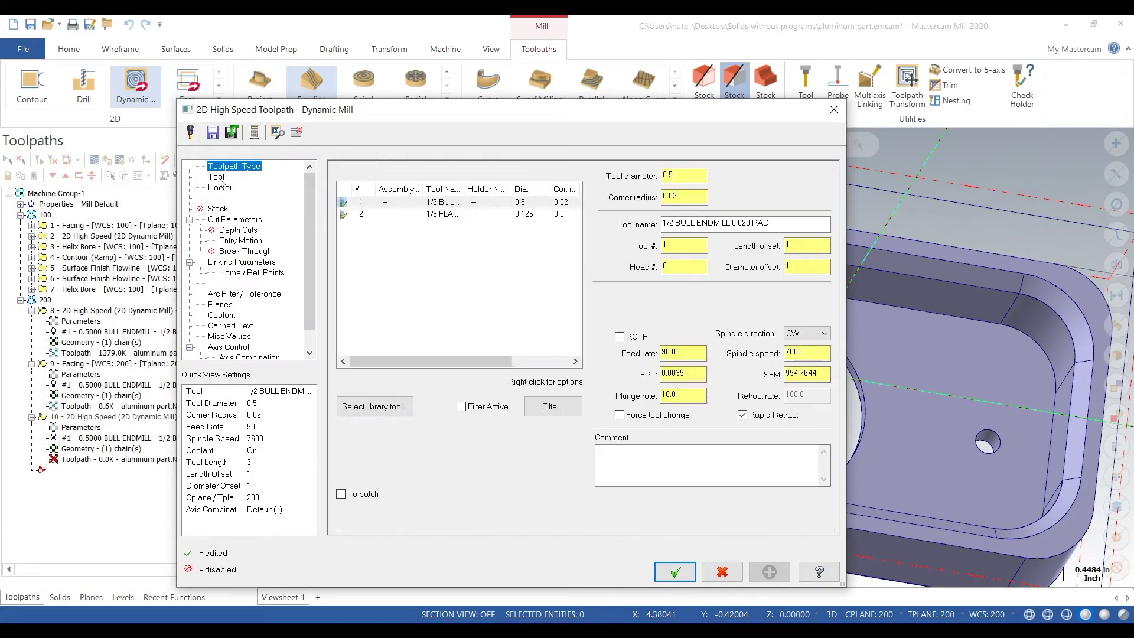
pyautogui.click(236, 220)
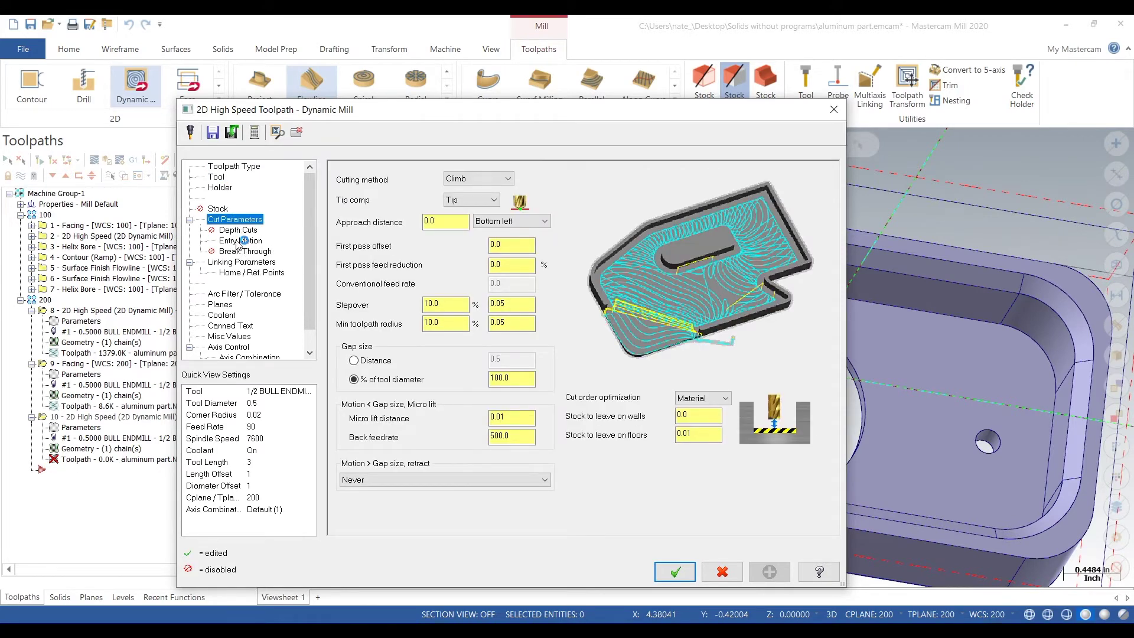
pyautogui.click(238, 241)
pyautogui.doubleClick(554, 265)
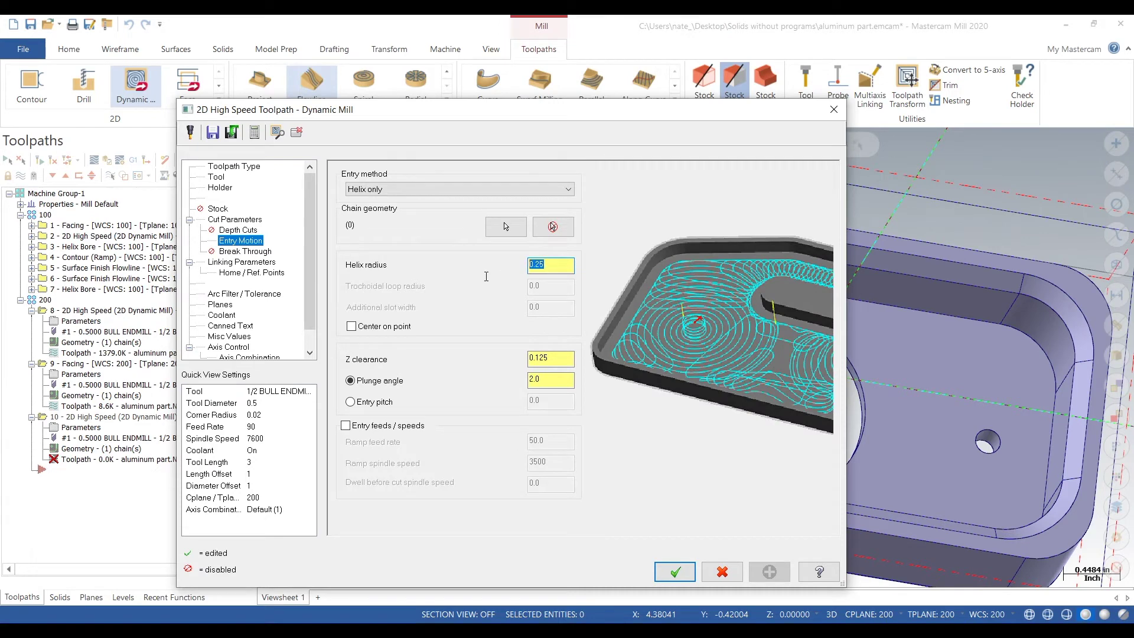
pyautogui.write('0.125')
pyautogui.doubleClick(550, 379)
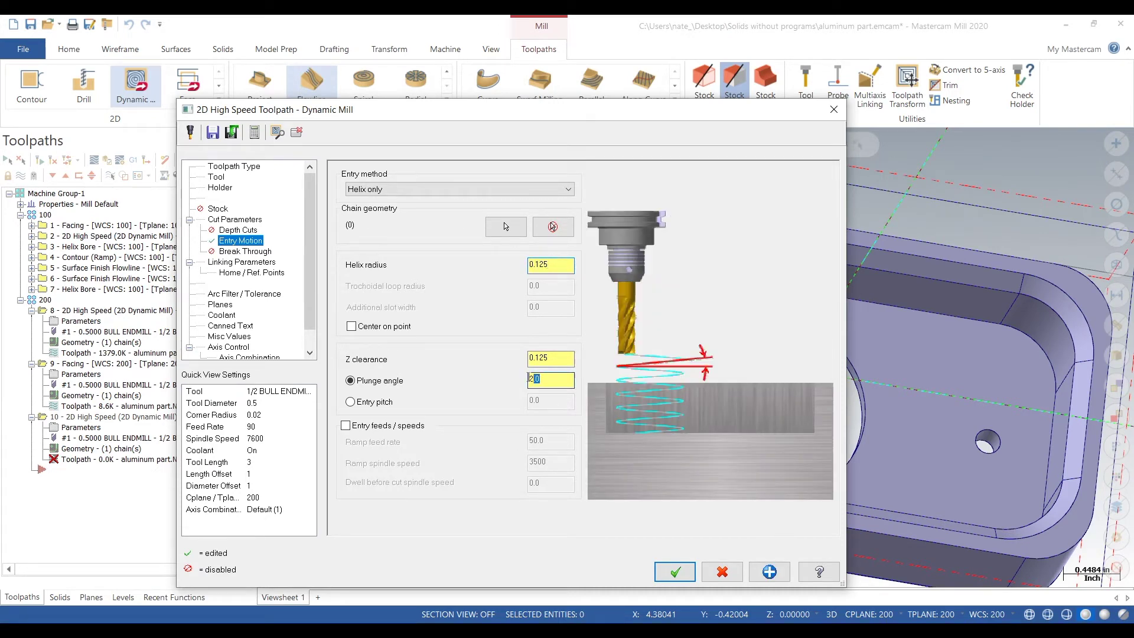
pyautogui.write('1')
pyautogui.click(554, 365)
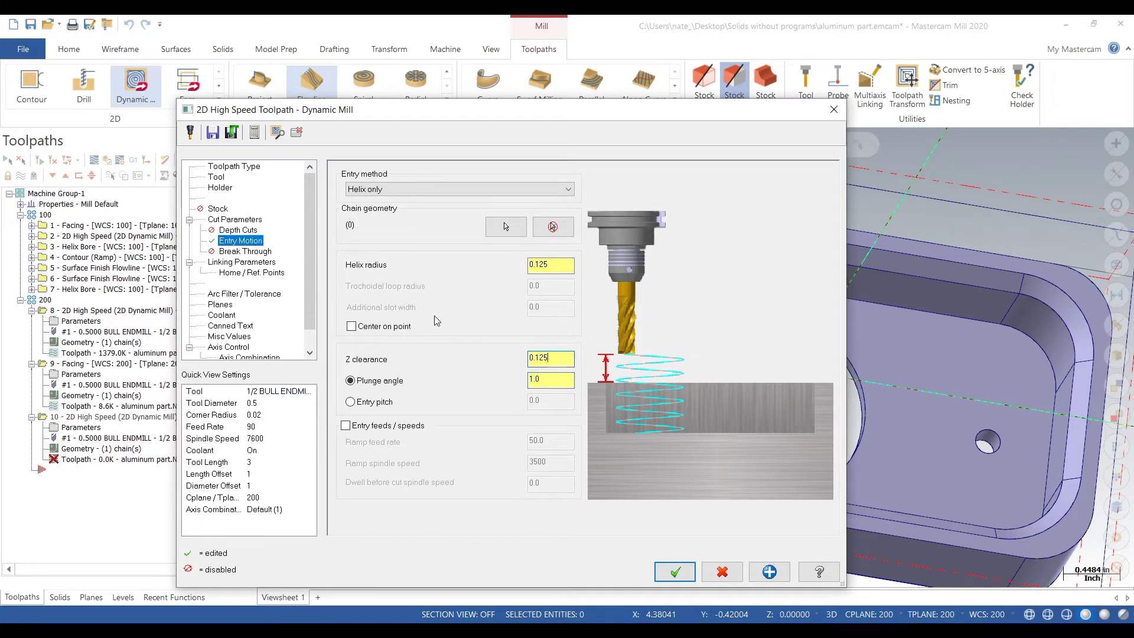
# - Review the linking and tool settings, and set the stock to leave on walls to 0.01
pyautogui.click(221, 264)
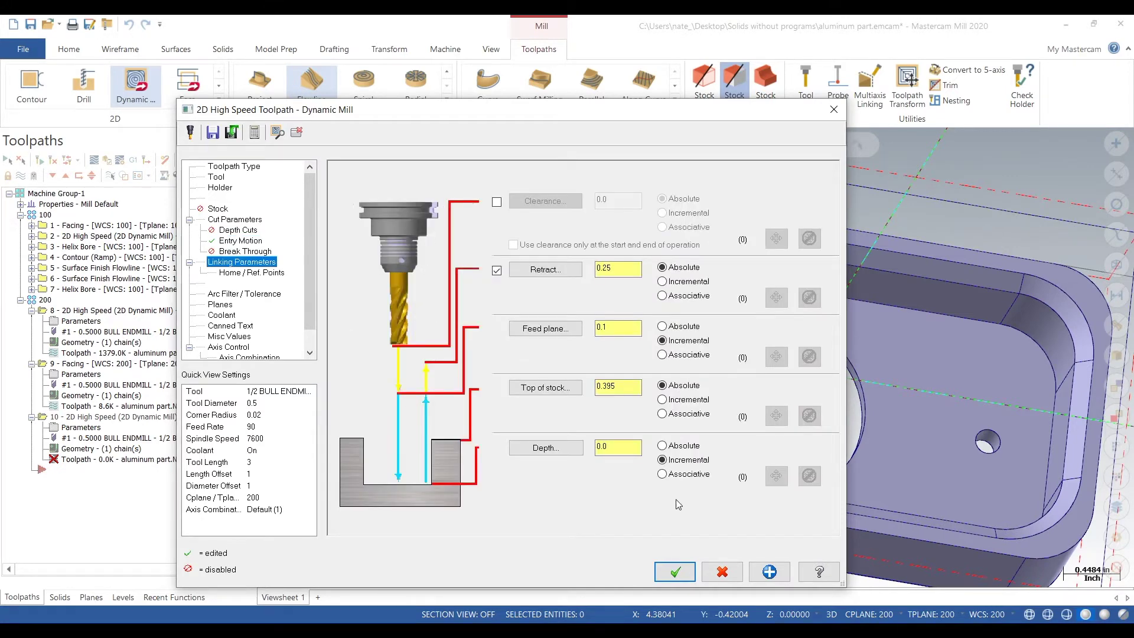
pyautogui.click(215, 177)
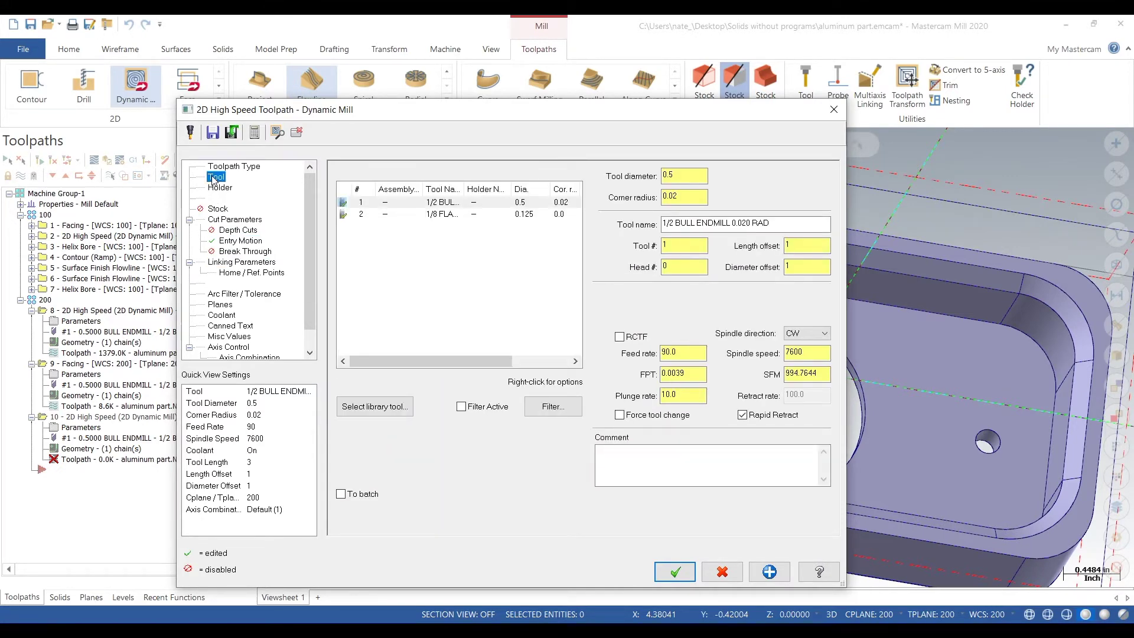
pyautogui.click(220, 220)
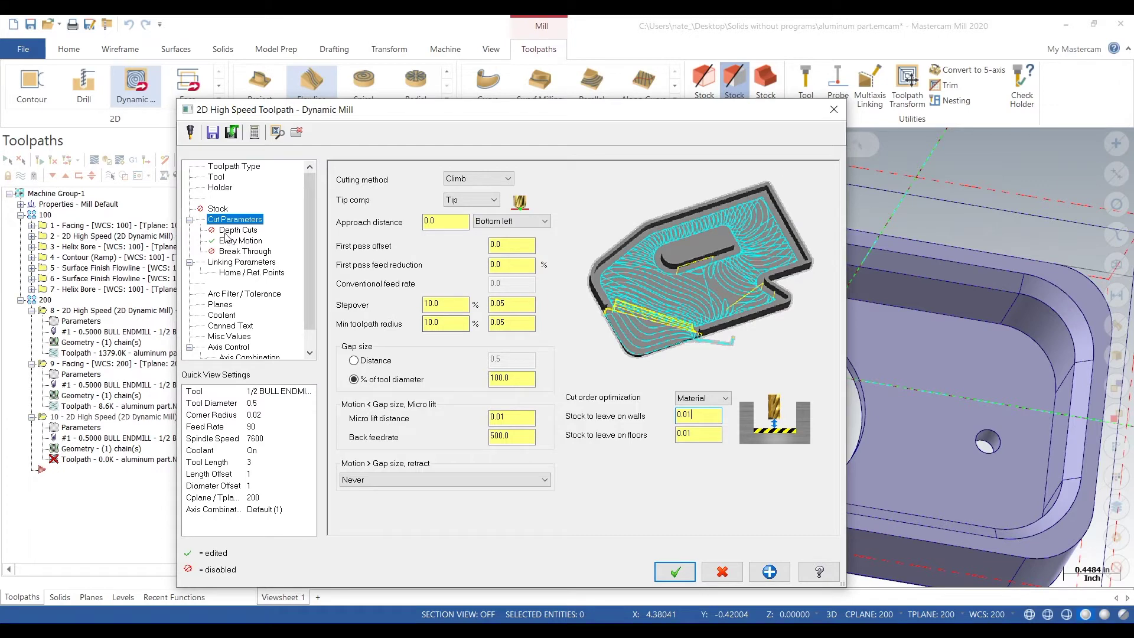
# - Set the linking depth to Absolute at -0.85 by picking a point on the pocket floor
pyautogui.click(224, 262)
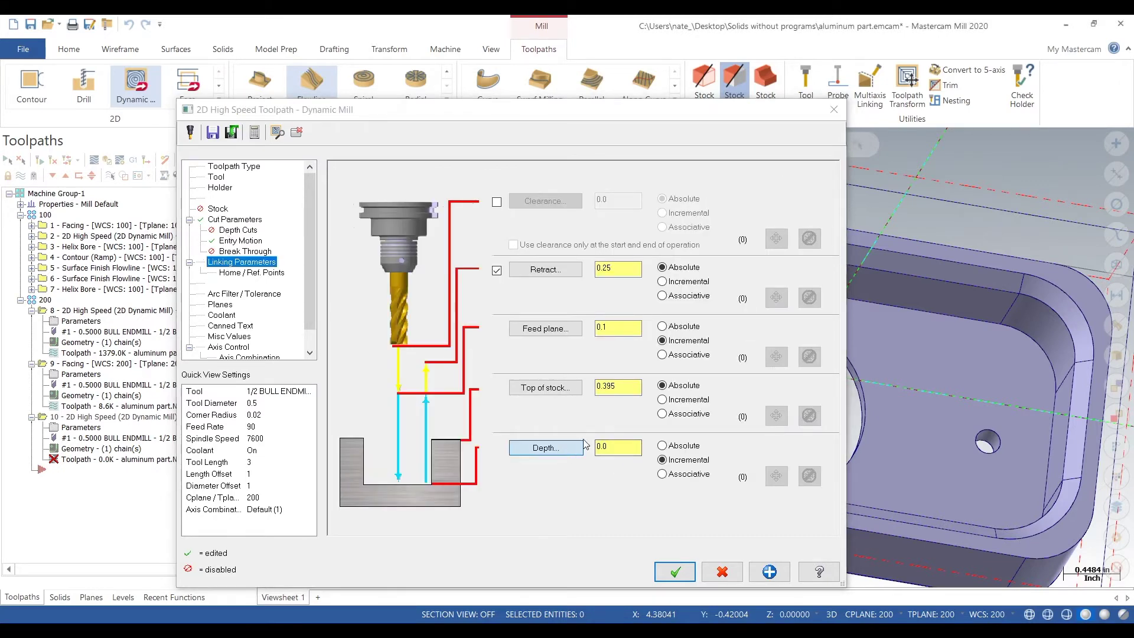
pyautogui.click(558, 450)
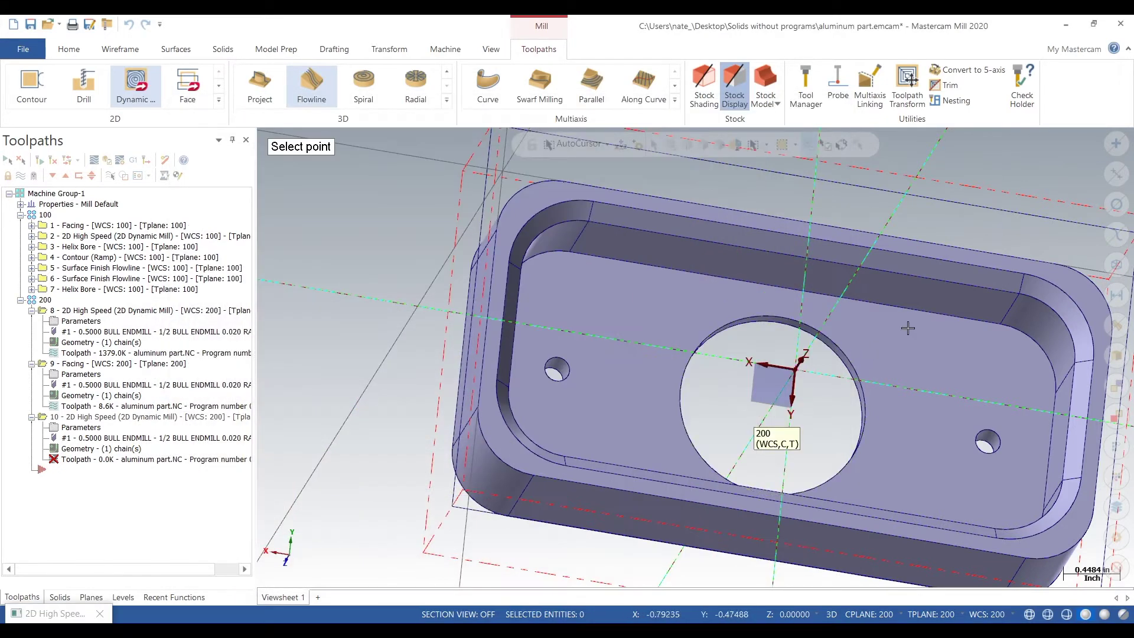
pyautogui.click(1000, 324)
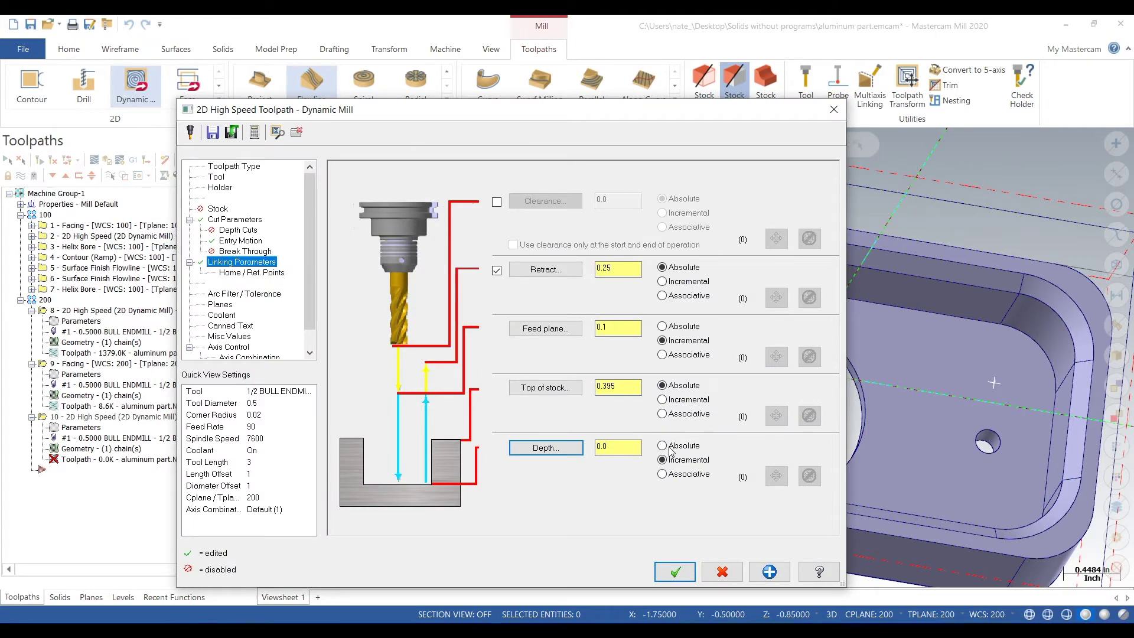
pyautogui.click(553, 448)
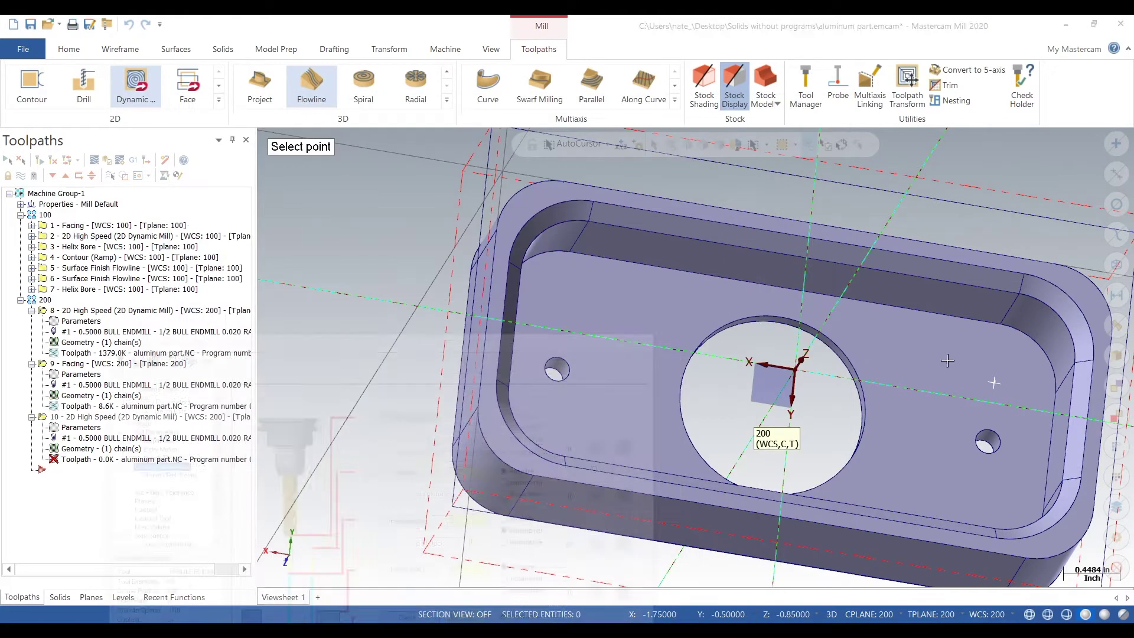
pyautogui.click(1003, 329)
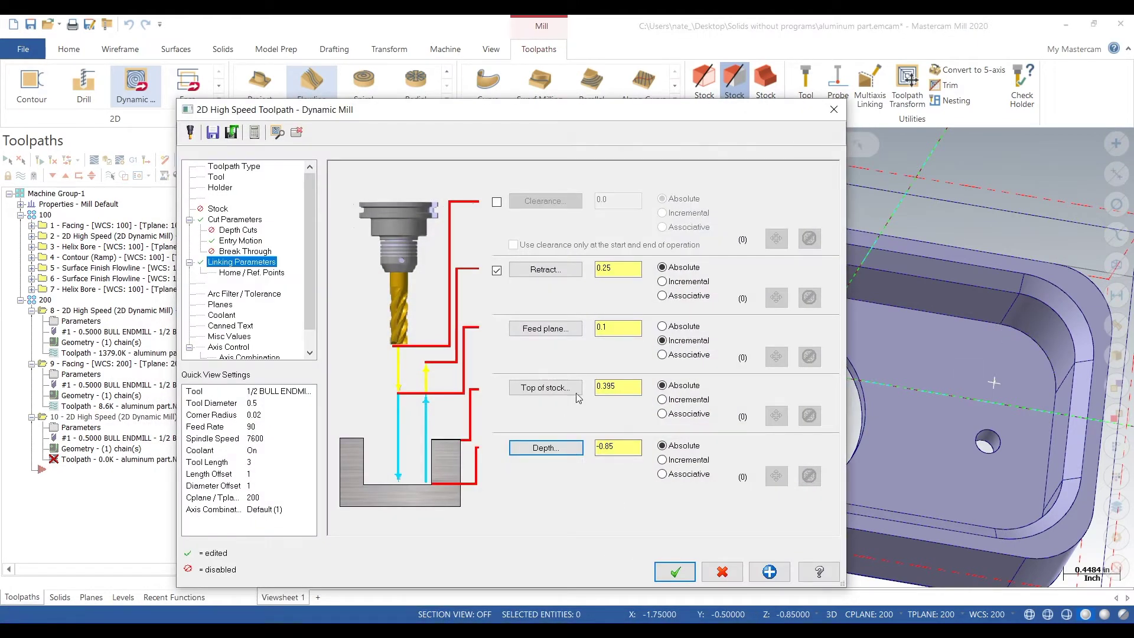
# - Enable depth cuts with a 0.5 maximum rough step and 1 finish cut, recheck the cut parameters, and generate the Dynamic Mill toolpath
pyautogui.click(247, 230)
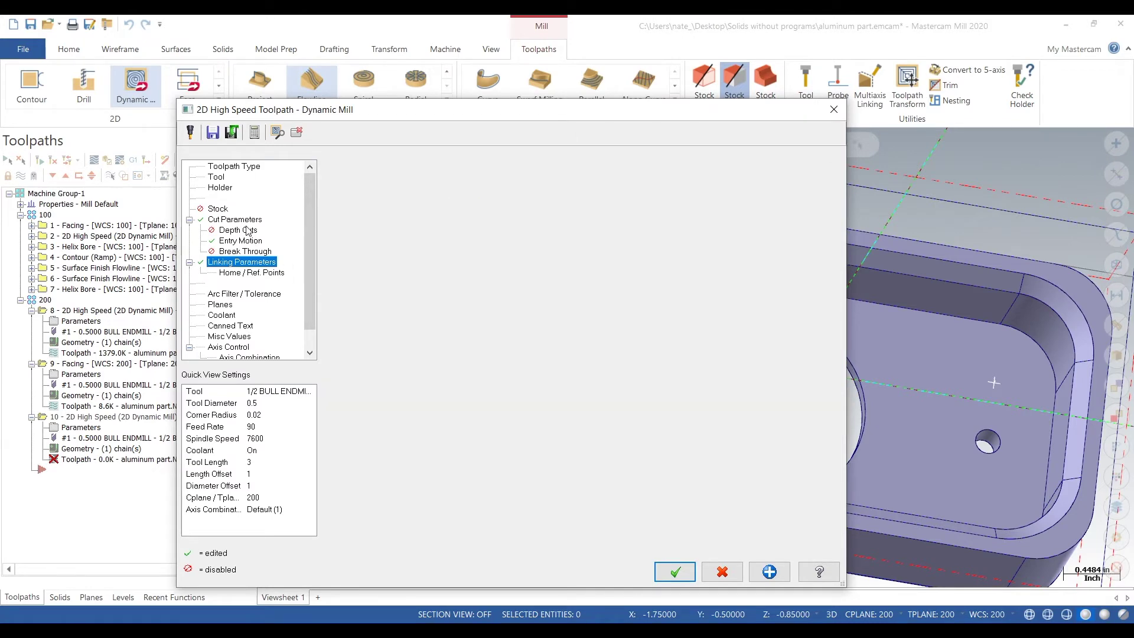
pyautogui.click(364, 171)
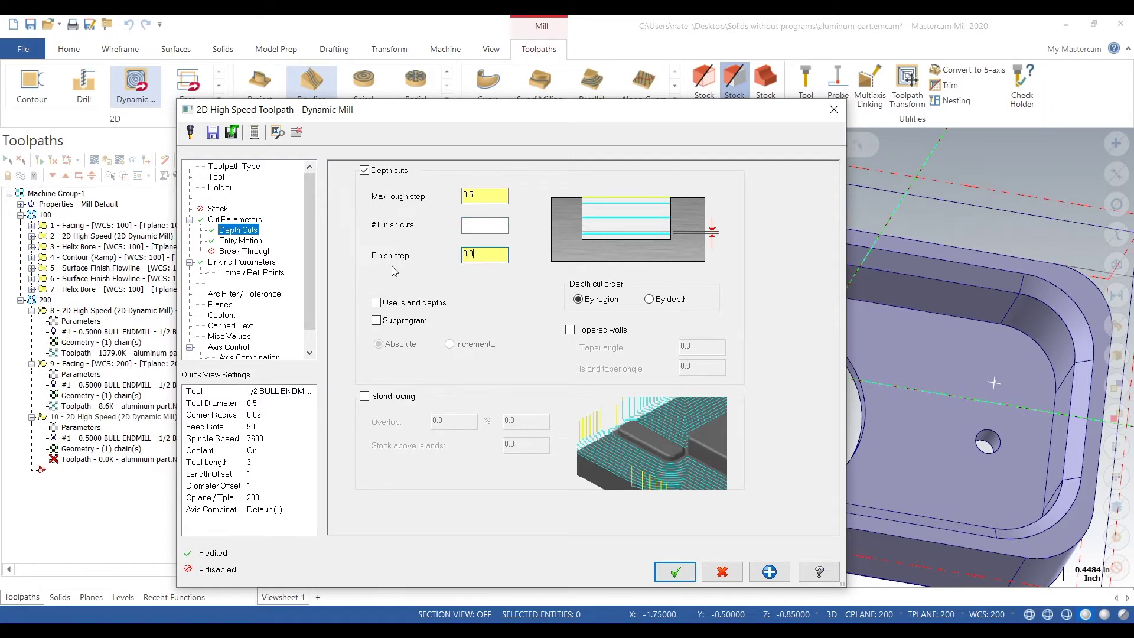
pyautogui.click(248, 220)
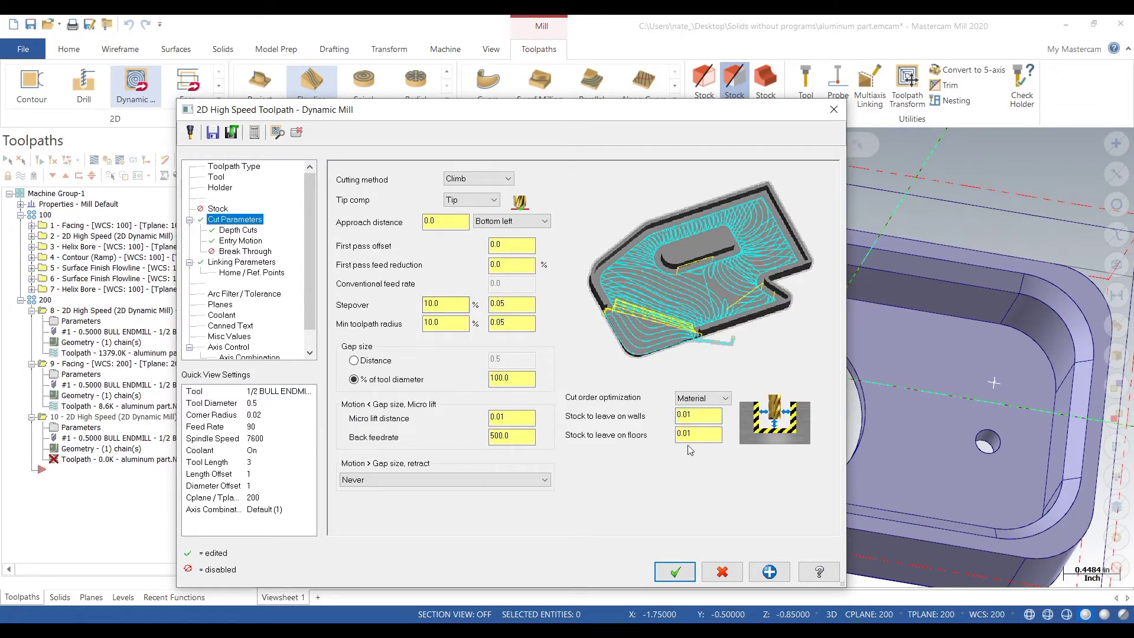
pyautogui.click(677, 571)
pyautogui.moveTo(671, 398); pyautogui.dragTo(639, 381, button='middle')
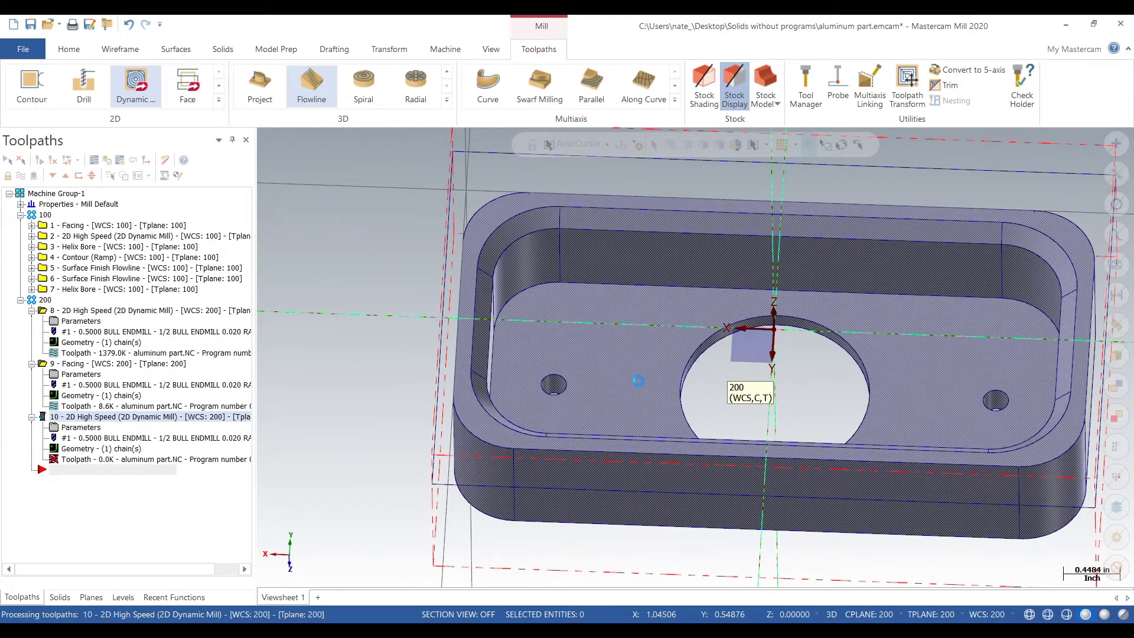
pyautogui.moveTo(662, 383); pyautogui.dragTo(666, 373, button='middle')
# - Change operation 10's machining region strategy to Stay inside and regenerate its toolpath
pyautogui.click(78, 449)
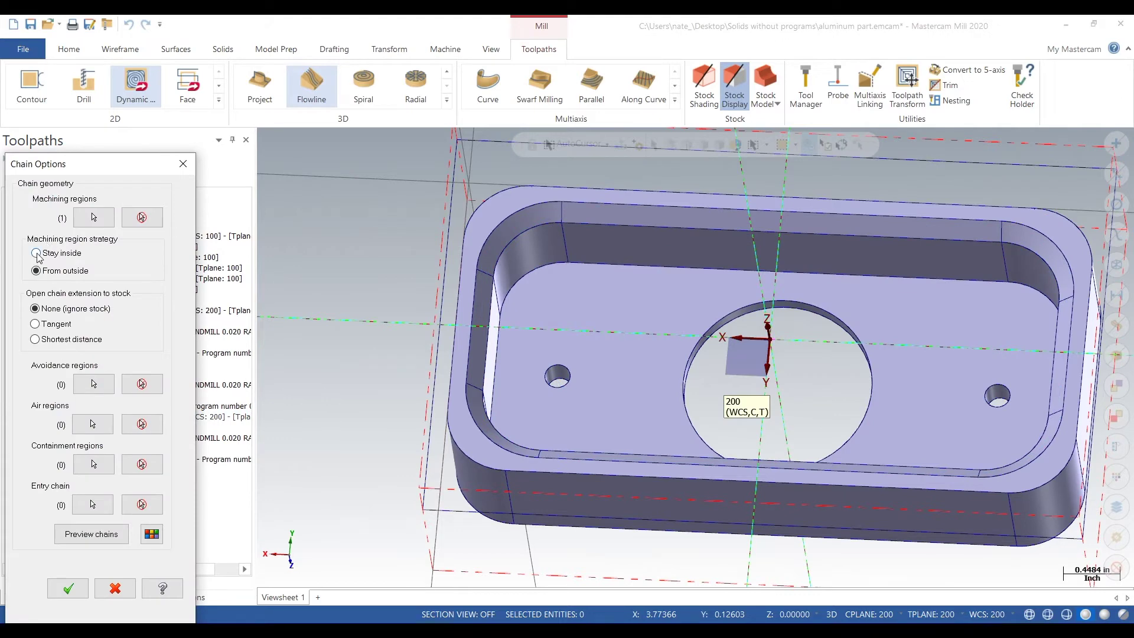
pyautogui.click(68, 589)
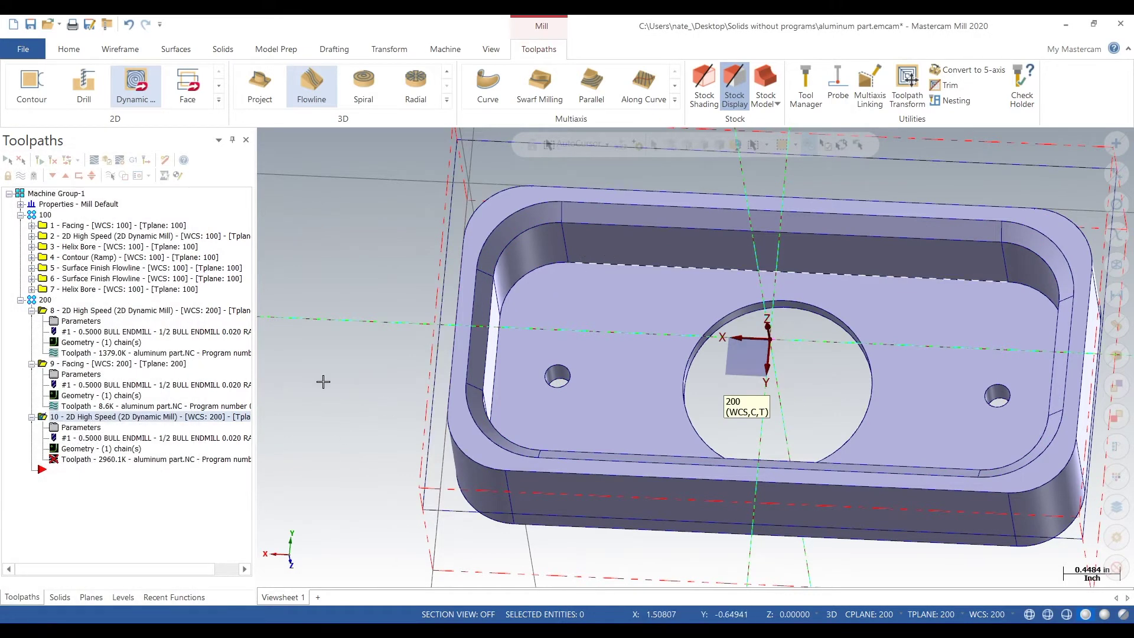
pyautogui.click(40, 161)
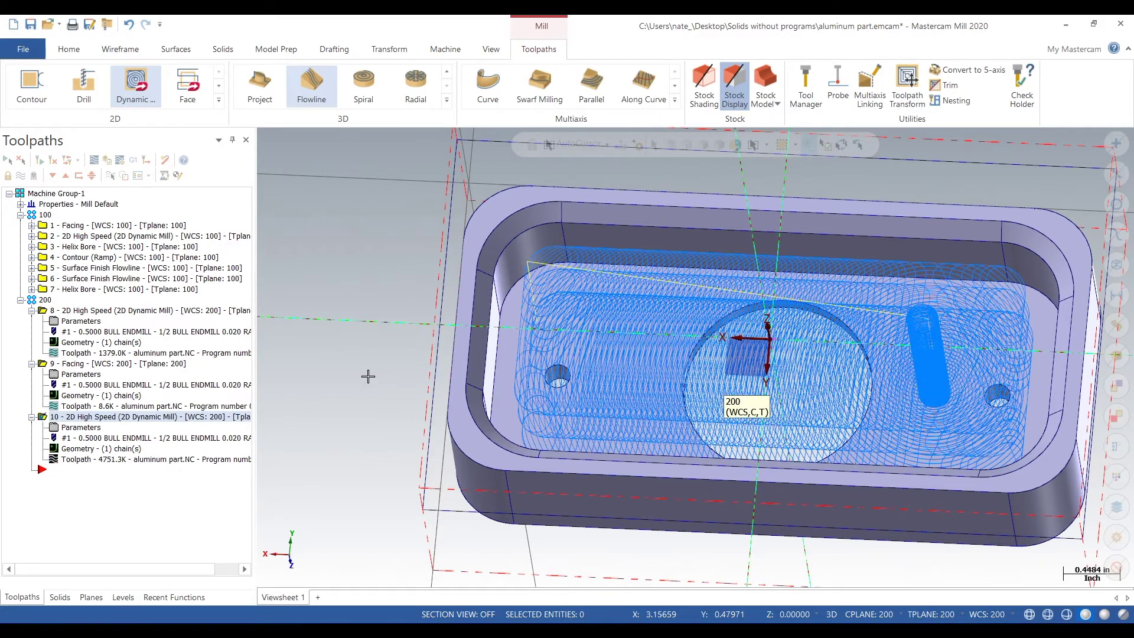
# - Select toolpath groups 100 and 200, verify all their operations in Mastercam Simulator, and raise the simulation speed to its fastest setting
pyautogui.click(45, 215)
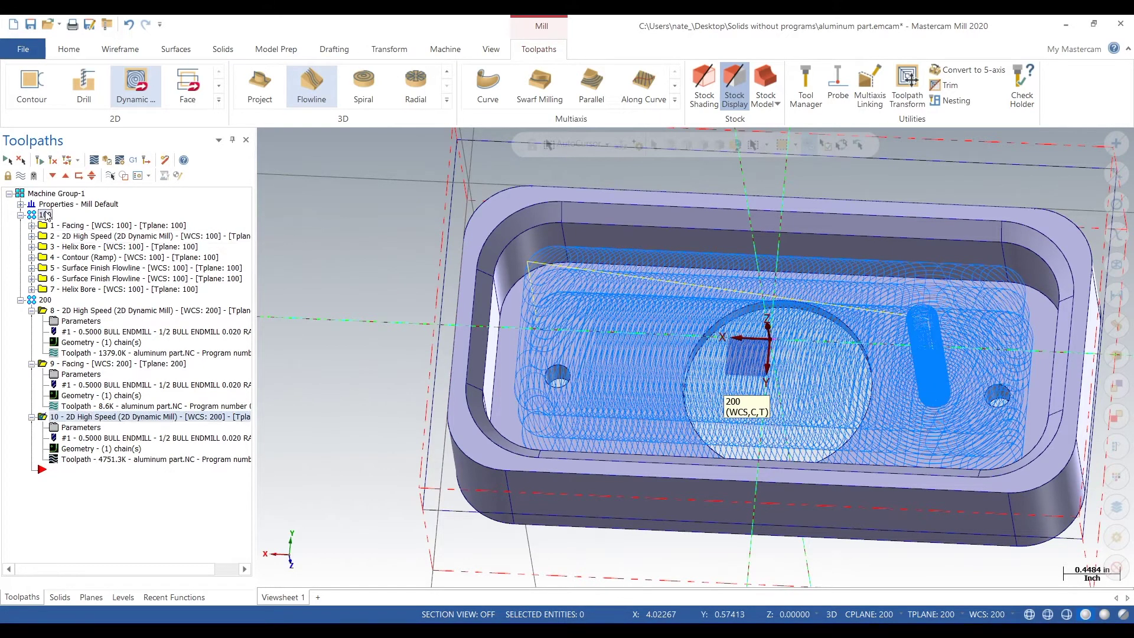
pyautogui.click(37, 303)
pyautogui.click(110, 166)
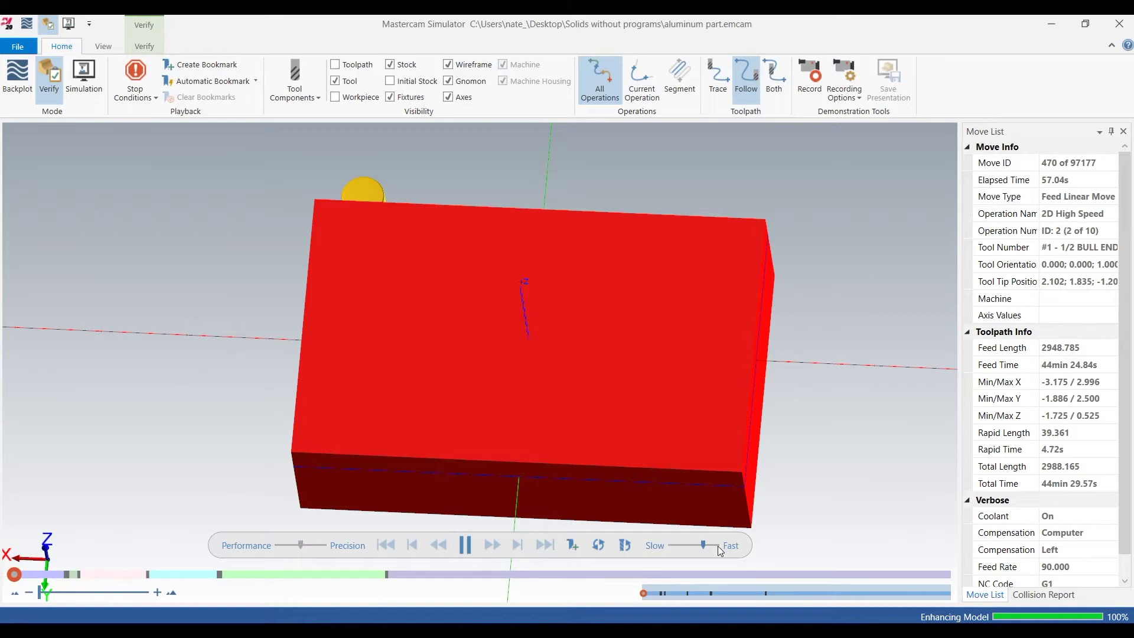
pyautogui.click(716, 545)
# - Slow the simulation speed and examine the first side's roughing, contour and surface finish cuts from several angles
pyautogui.moveTo(738, 514); pyautogui.dragTo(780, 412, button='middle')
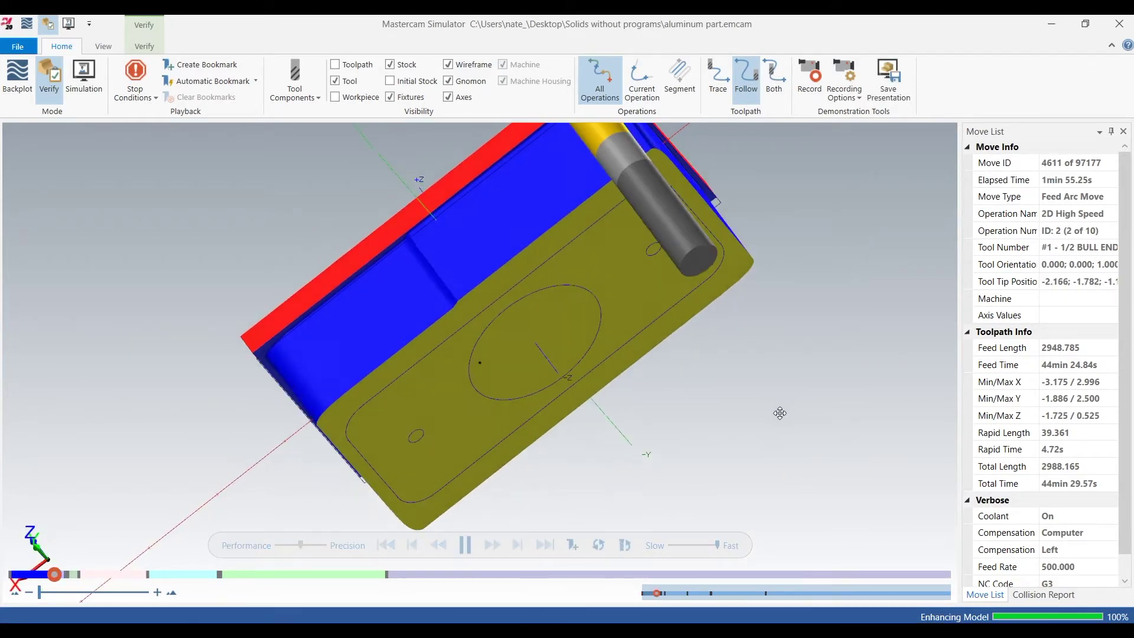
pyautogui.scroll(-3, 774, 409)
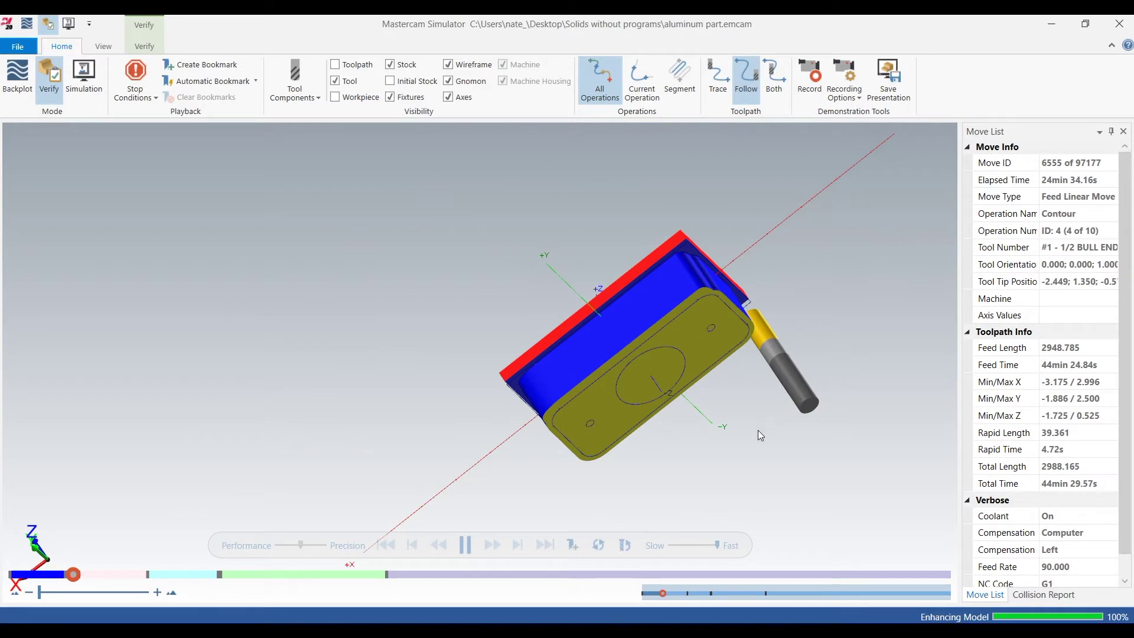
pyautogui.click(697, 543)
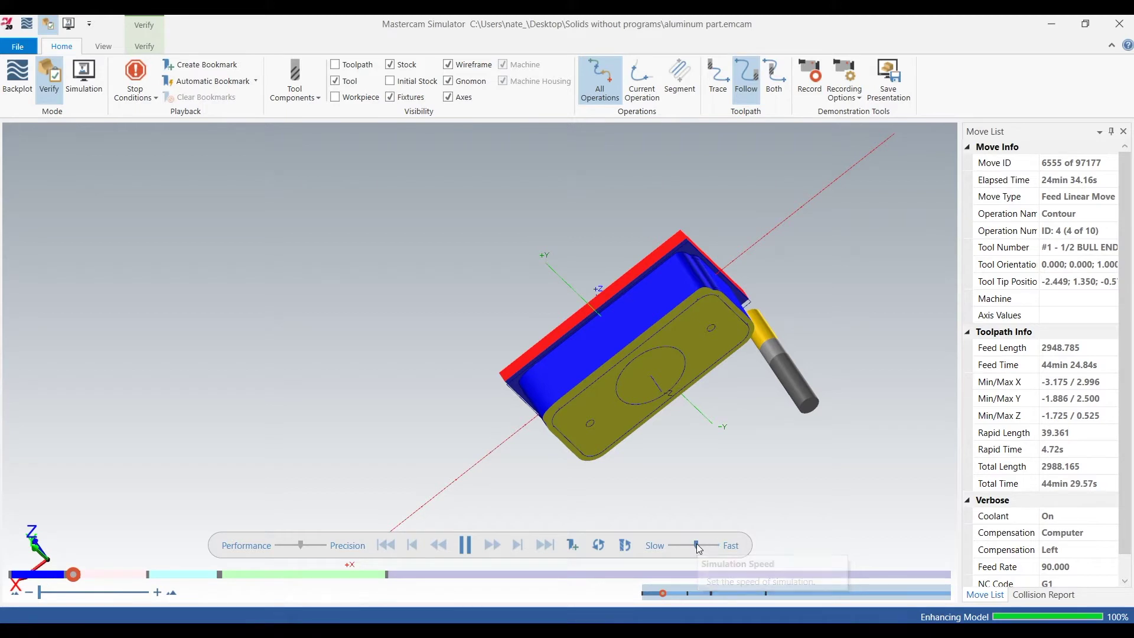
pyautogui.moveTo(768, 469)
pyautogui.mouseDown(button='middle')
pyautogui.moveTo(780, 476)
pyautogui.moveTo(767, 388)
pyautogui.moveTo(772, 456)
pyautogui.mouseUp(button='middle')
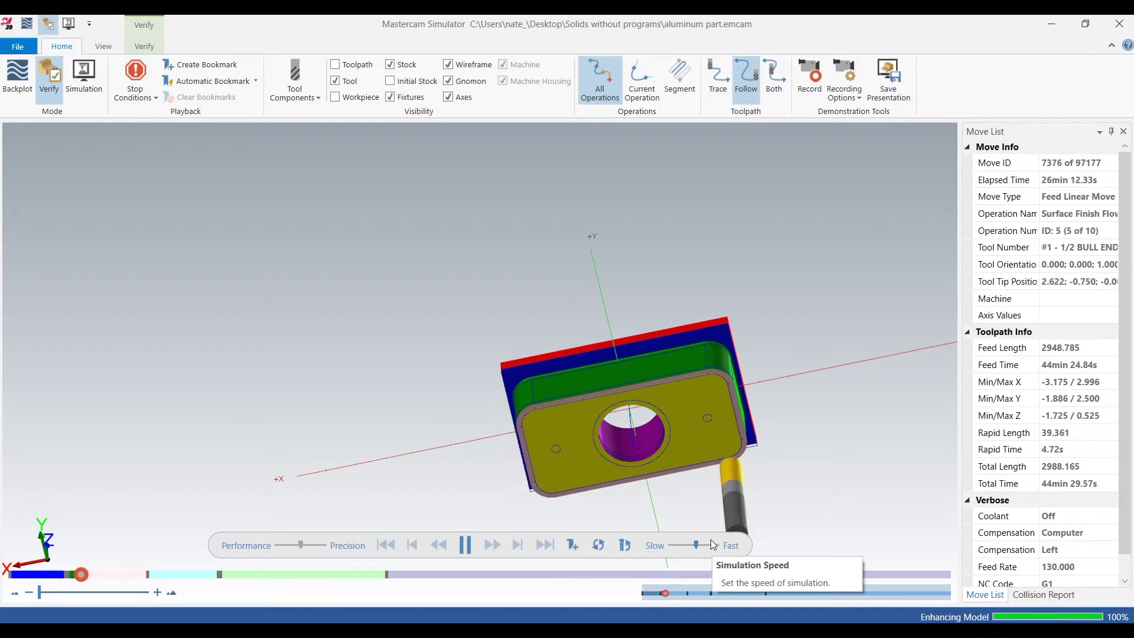
pyautogui.moveTo(709, 514); pyautogui.dragTo(692, 465, button='middle')
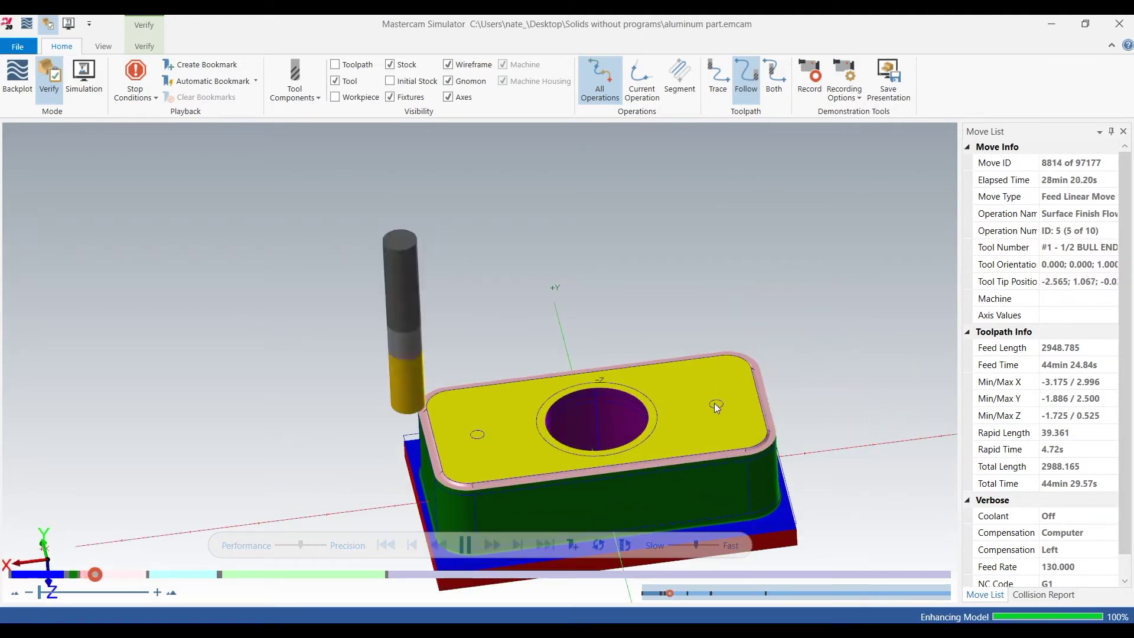
pyautogui.scroll(3, 745, 447)
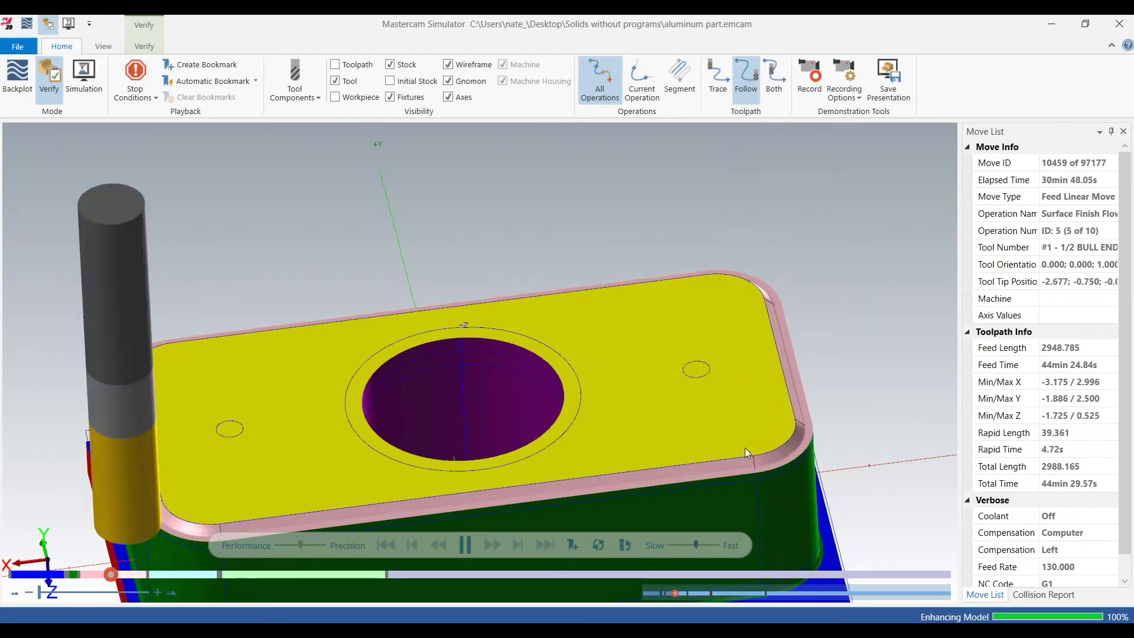
pyautogui.scroll(-3, 810, 272)
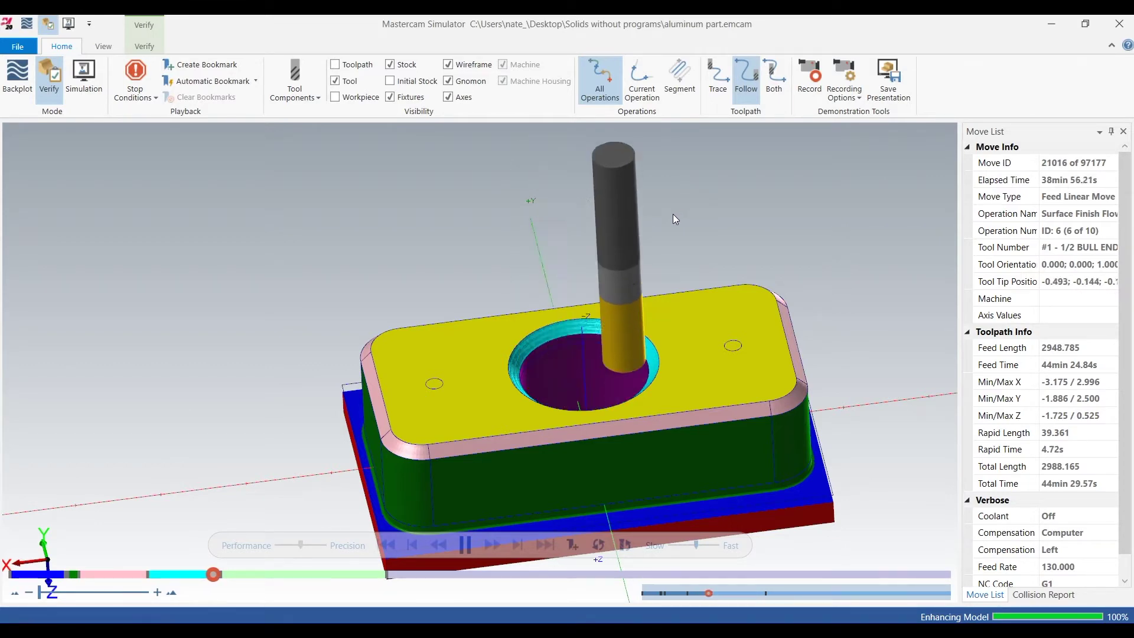
# - Watch the second side's pocket Dynamic Mill to the end of the simulation and inspect the finished pocket from several angles
pyautogui.moveTo(646, 244); pyautogui.dragTo(703, 417, button='middle')
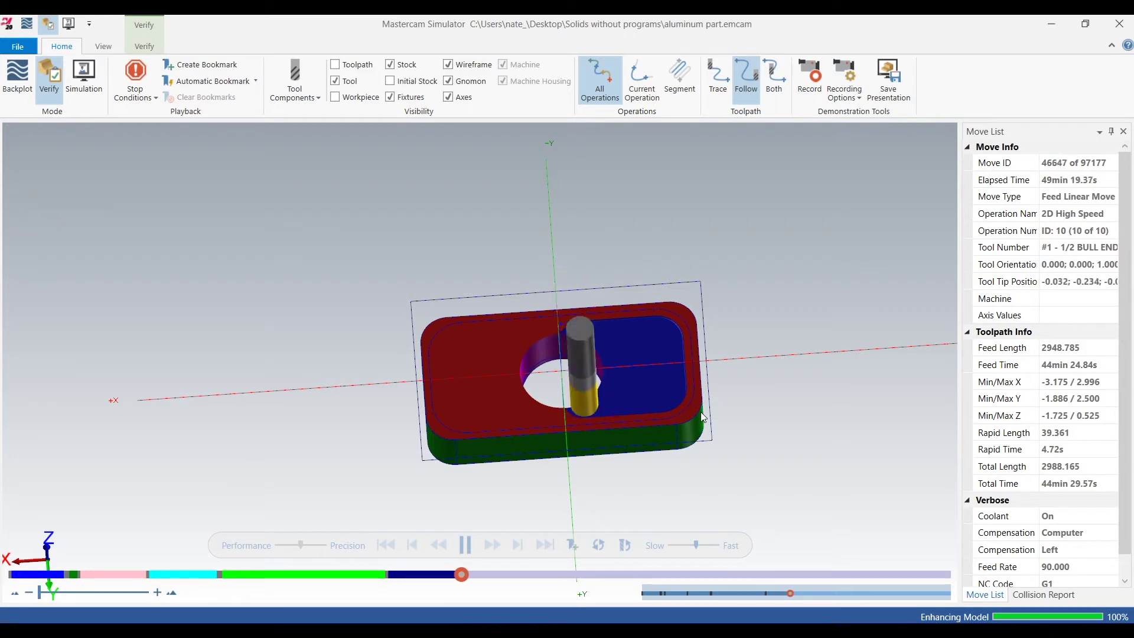
pyautogui.scroll(3, 651, 380)
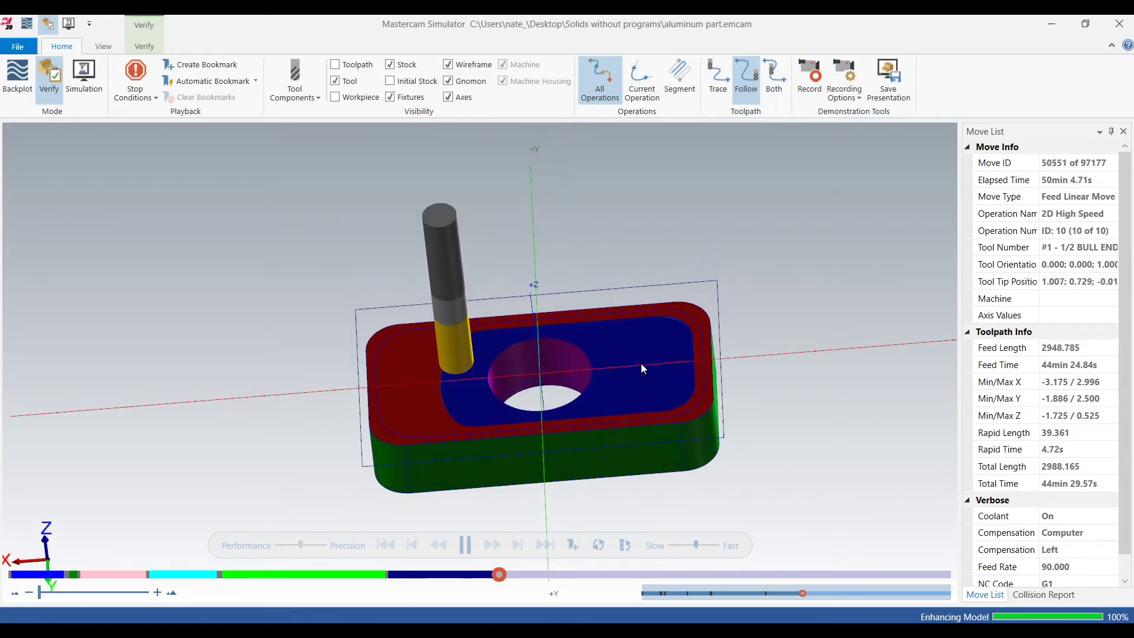
pyautogui.scroll(3, 638, 362)
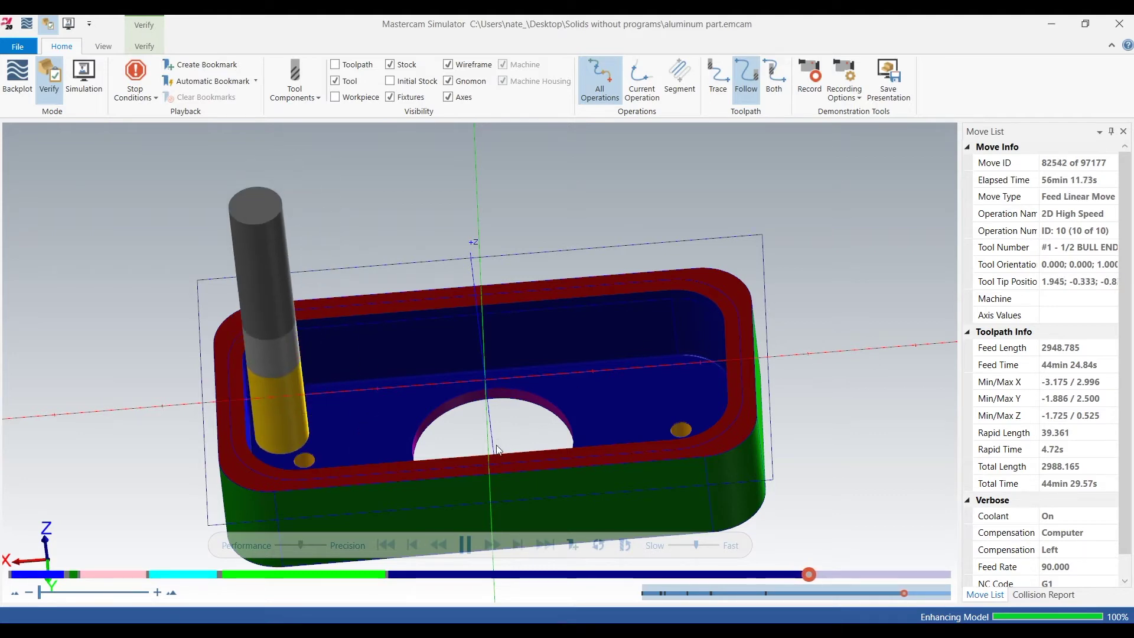
pyautogui.moveTo(494, 412); pyautogui.dragTo(499, 426, button='middle')
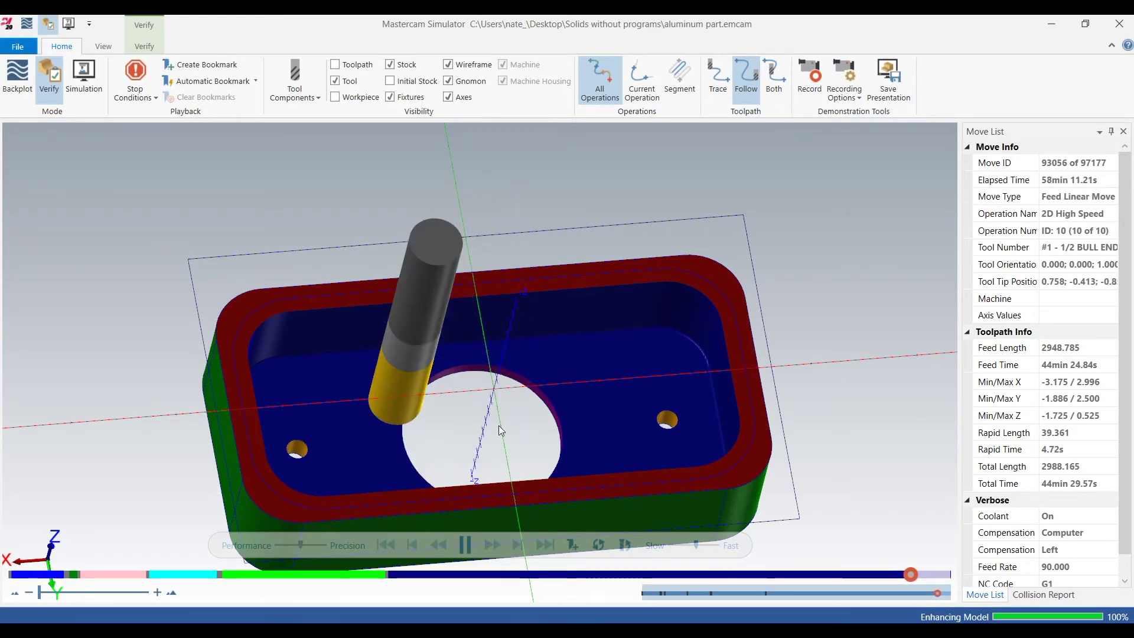
pyautogui.moveTo(498, 425); pyautogui.dragTo(726, 442, button='middle')
pyautogui.scroll(-3, 503, 407)
pyautogui.scroll(3, 342, 393)
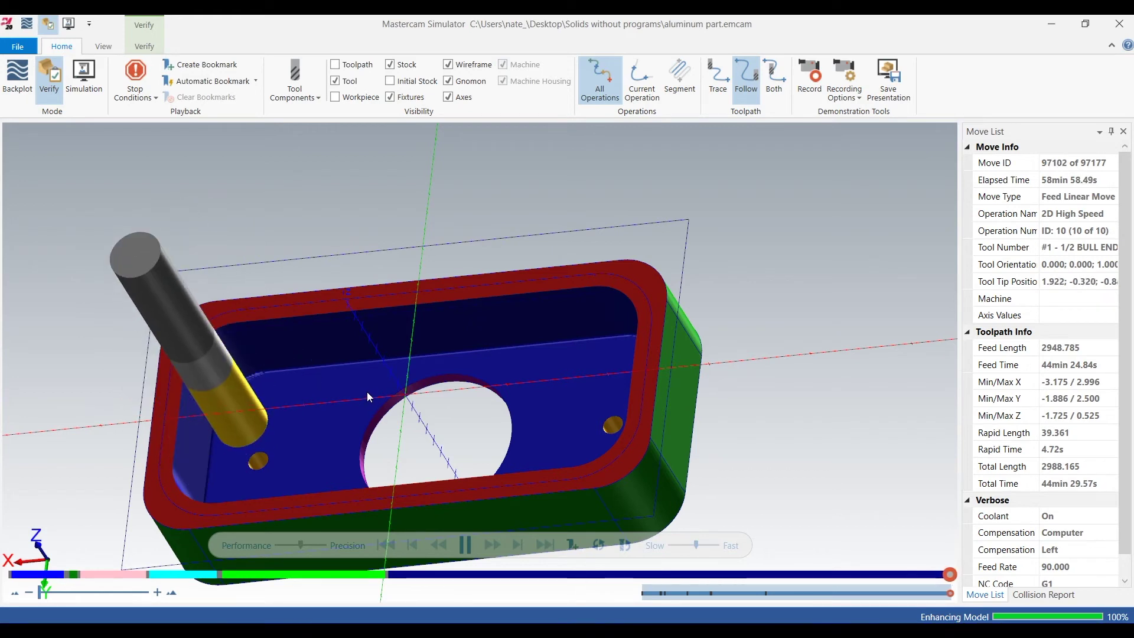
pyautogui.moveTo(412, 386); pyautogui.dragTo(488, 378, button='middle')
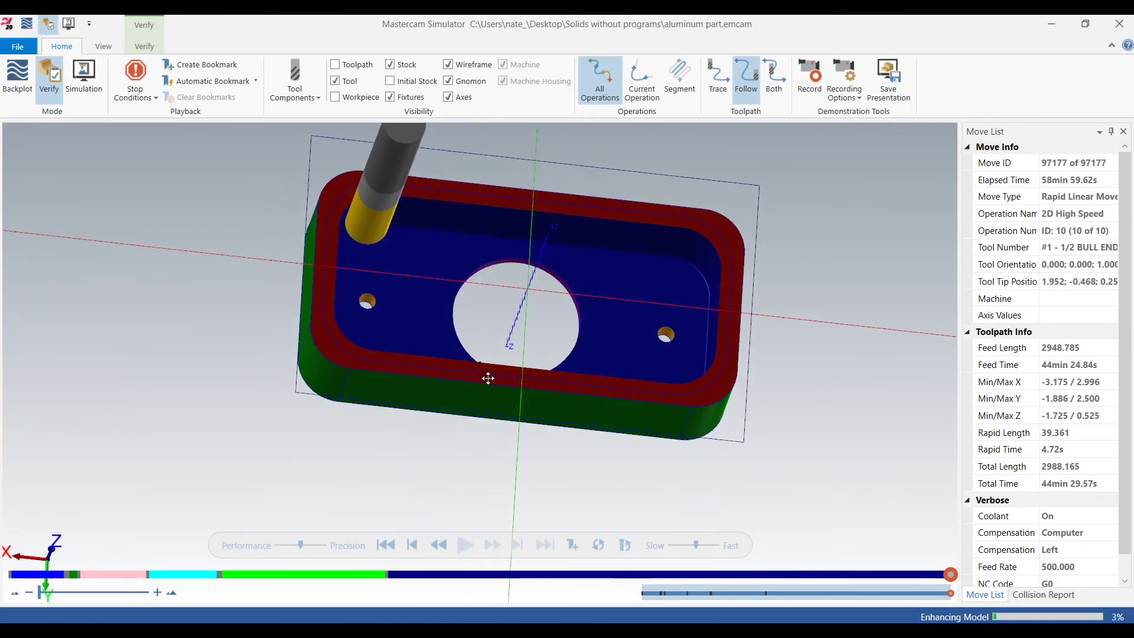
pyautogui.scroll(-3, 473, 416)
pyautogui.moveTo(633, 299); pyautogui.dragTo(642, 340, button='middle')
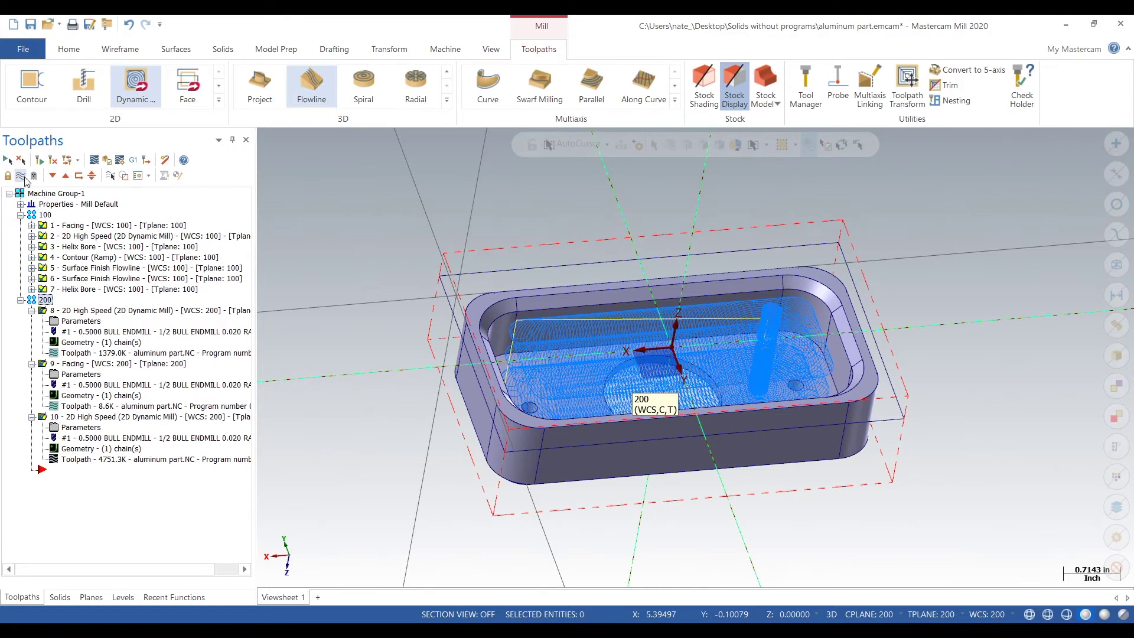
# - Hide the displayed toolpaths, start a Contour toolpath after operation 10, and chain the pocket's long inner edge in the reversed direction
pyautogui.click(21, 176)
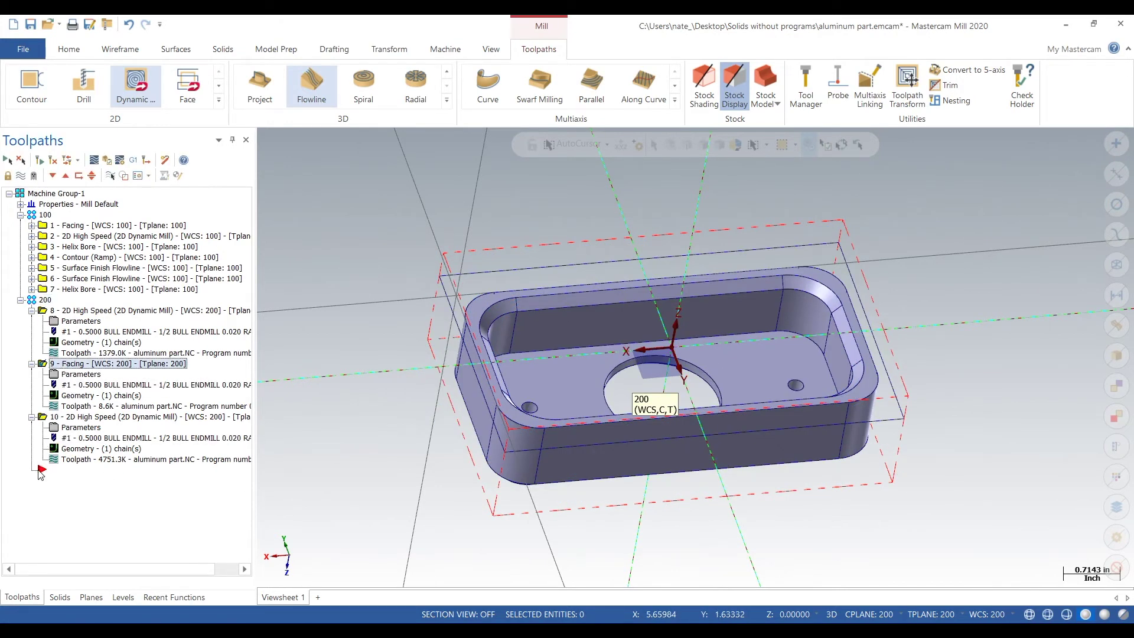
pyautogui.press('Down')
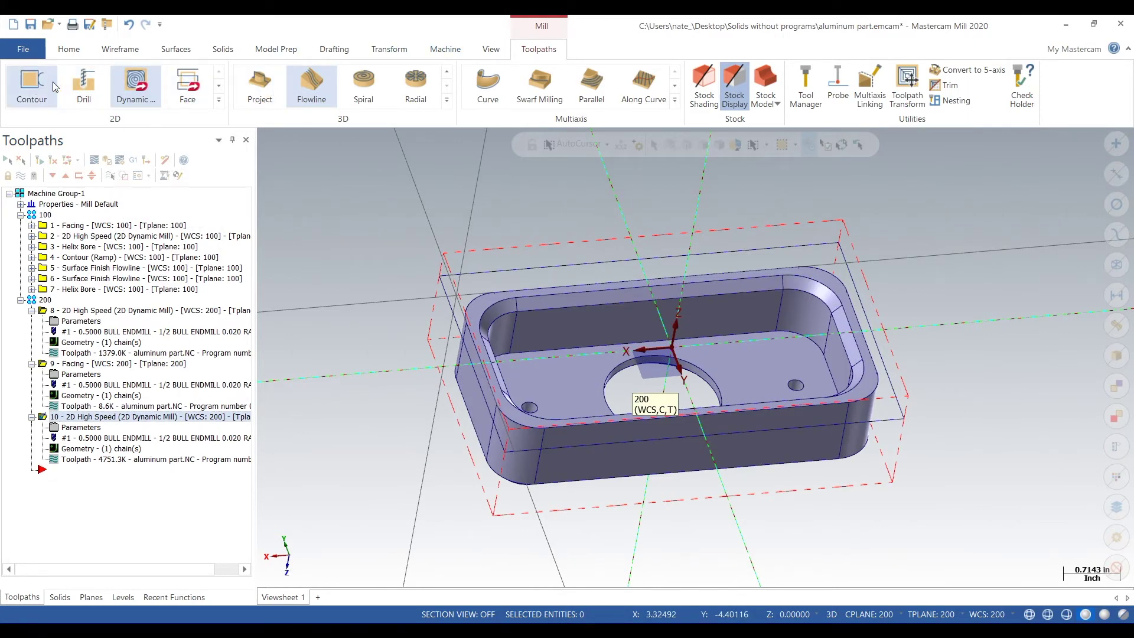
pyautogui.click(31, 83)
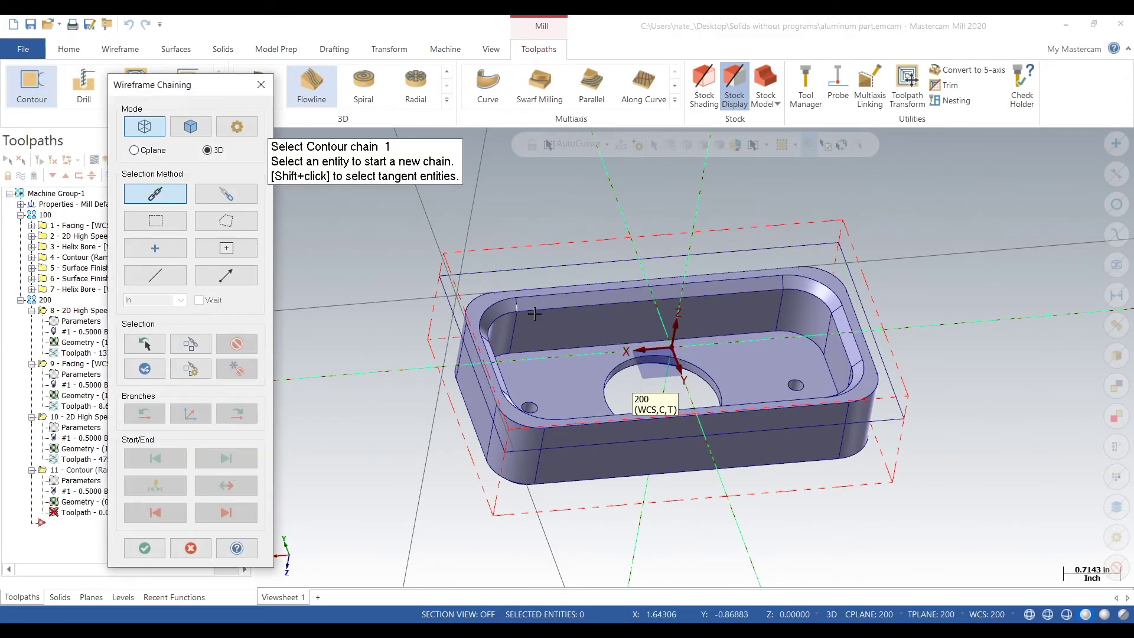
pyautogui.click(534, 314)
pyautogui.moveTo(534, 313); pyautogui.dragTo(348, 284, button='middle')
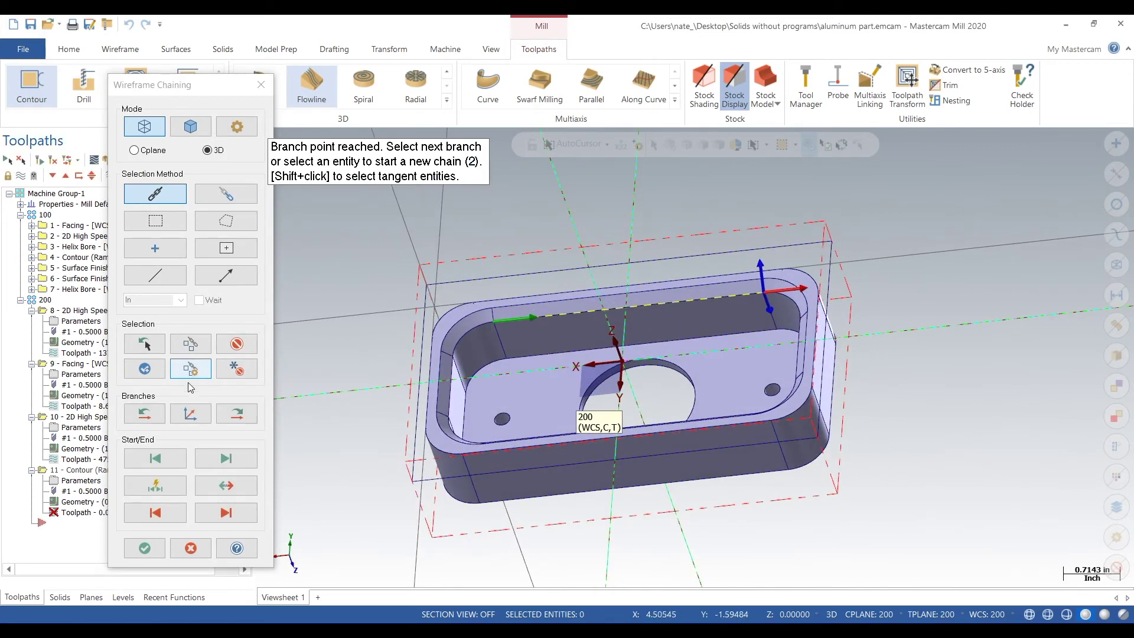
pyautogui.click(241, 489)
pyautogui.scroll(1, 594, 329)
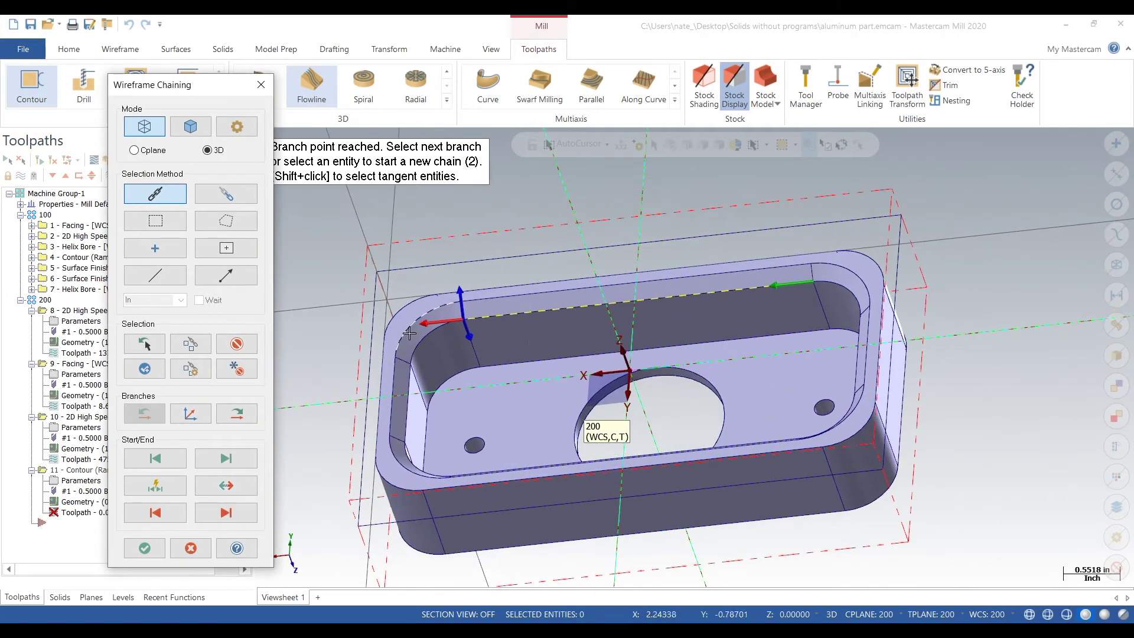
# - Continue the chain through the branch points around the pocket's inner edge until it closes, and accept it
pyautogui.click(423, 342)
pyautogui.moveTo(451, 404); pyautogui.dragTo(430, 532, button='middle')
pyautogui.click(549, 547)
pyautogui.moveTo(693, 535); pyautogui.dragTo(911, 518, button='middle')
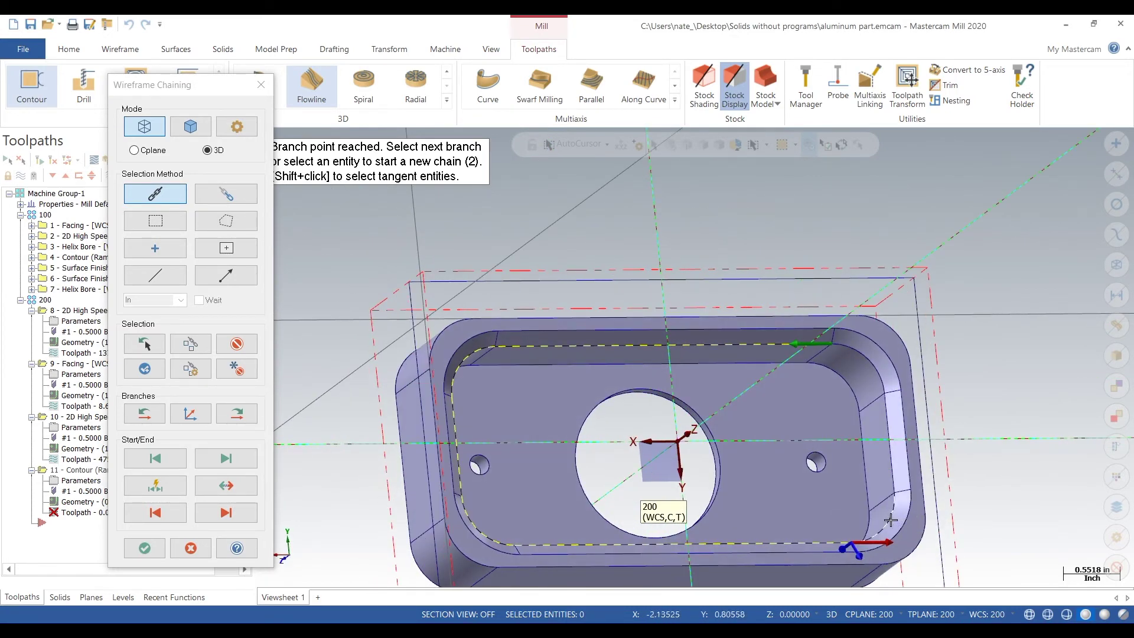
pyautogui.click(851, 350)
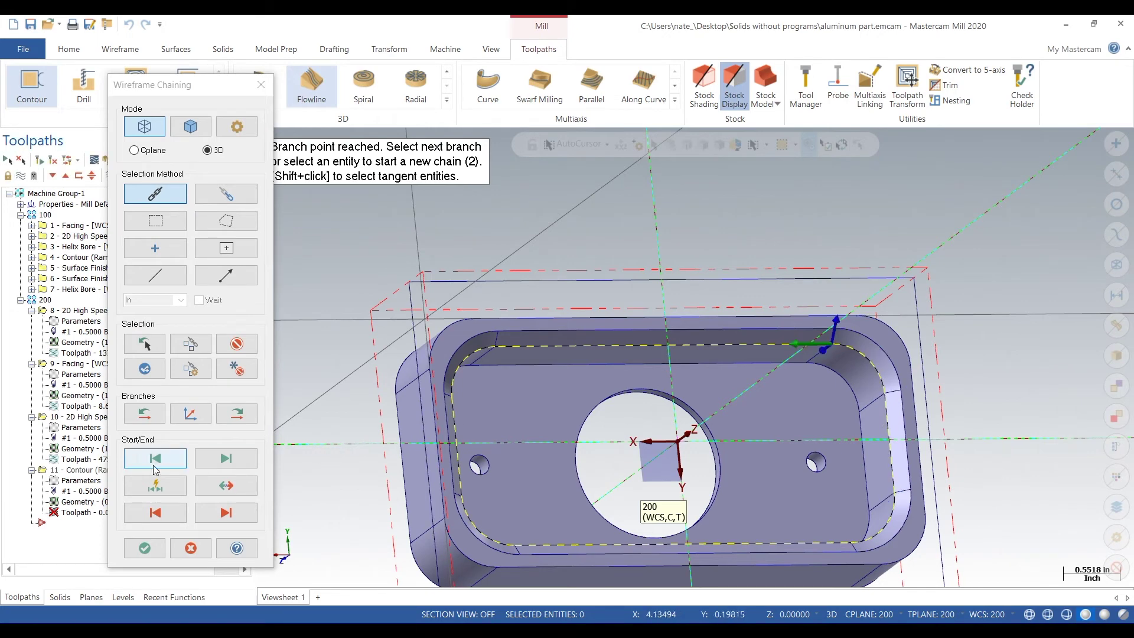
pyautogui.click(145, 548)
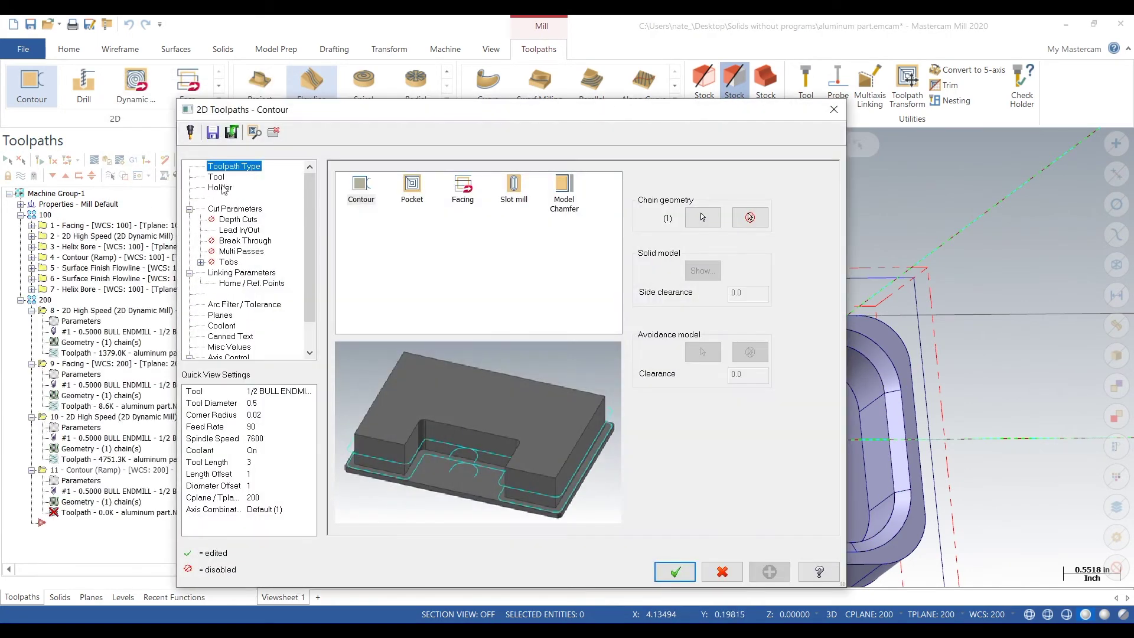
# - Set the Contour's top of stock to Absolute 0 and its depth to Incremental -0.725 from the pocket floor, and generate the toolpath
pyautogui.click(217, 177)
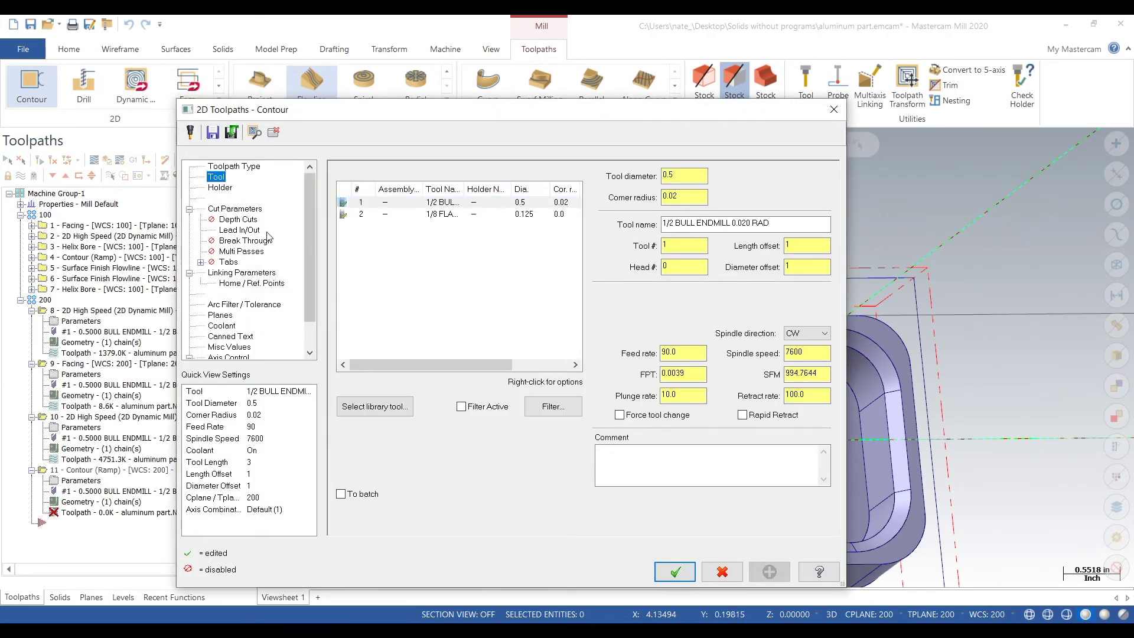
pyautogui.click(245, 210)
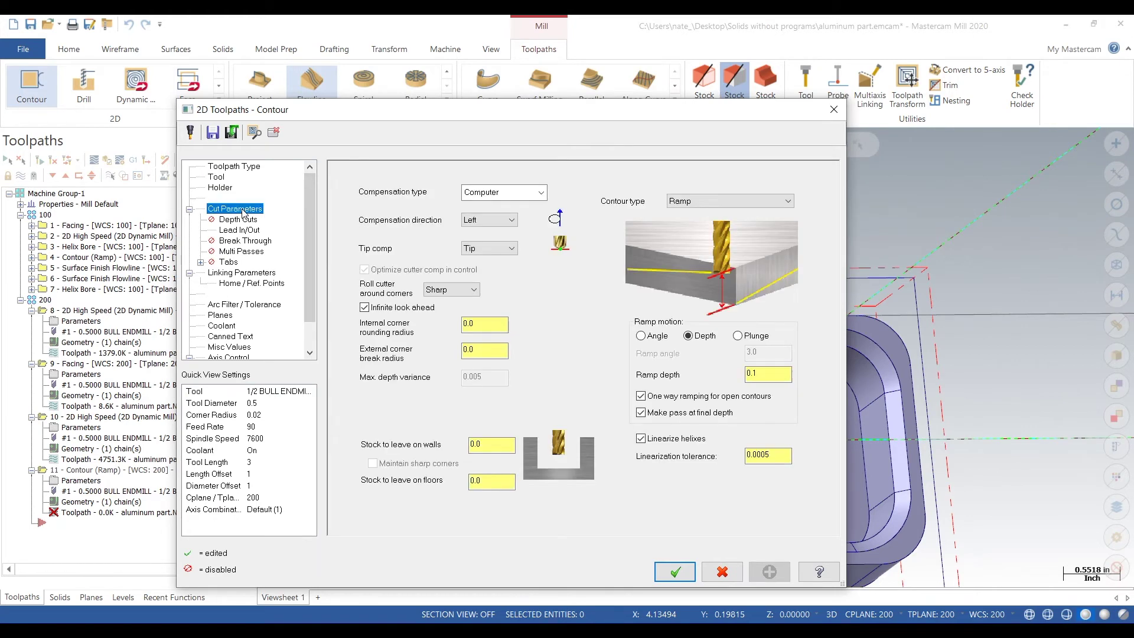
pyautogui.click(241, 274)
pyautogui.click(546, 447)
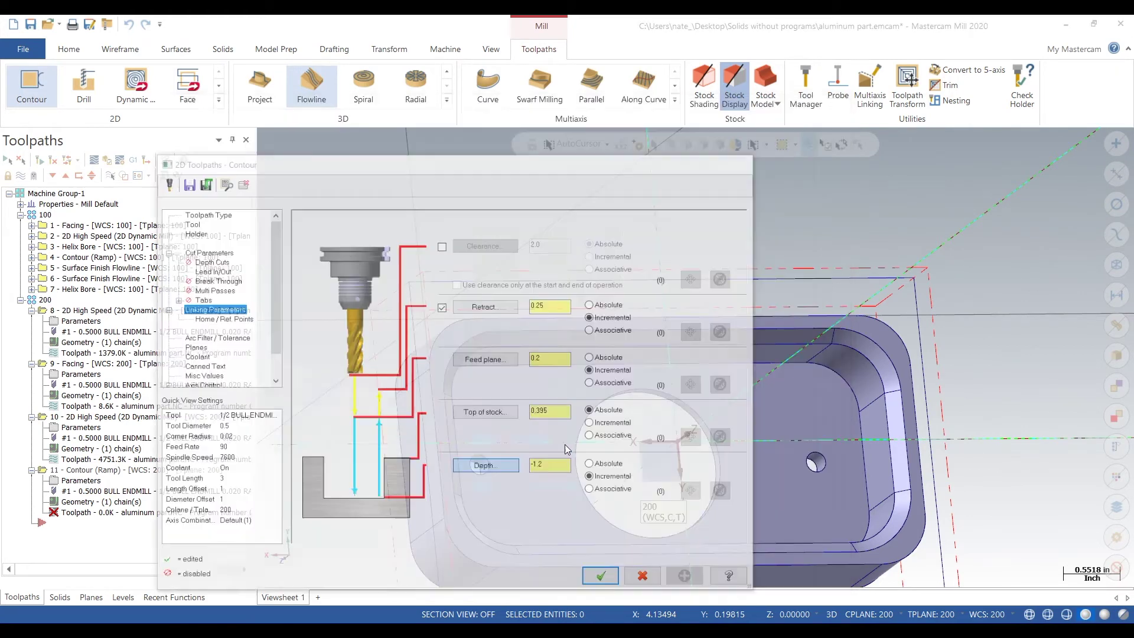
pyautogui.click(662, 458)
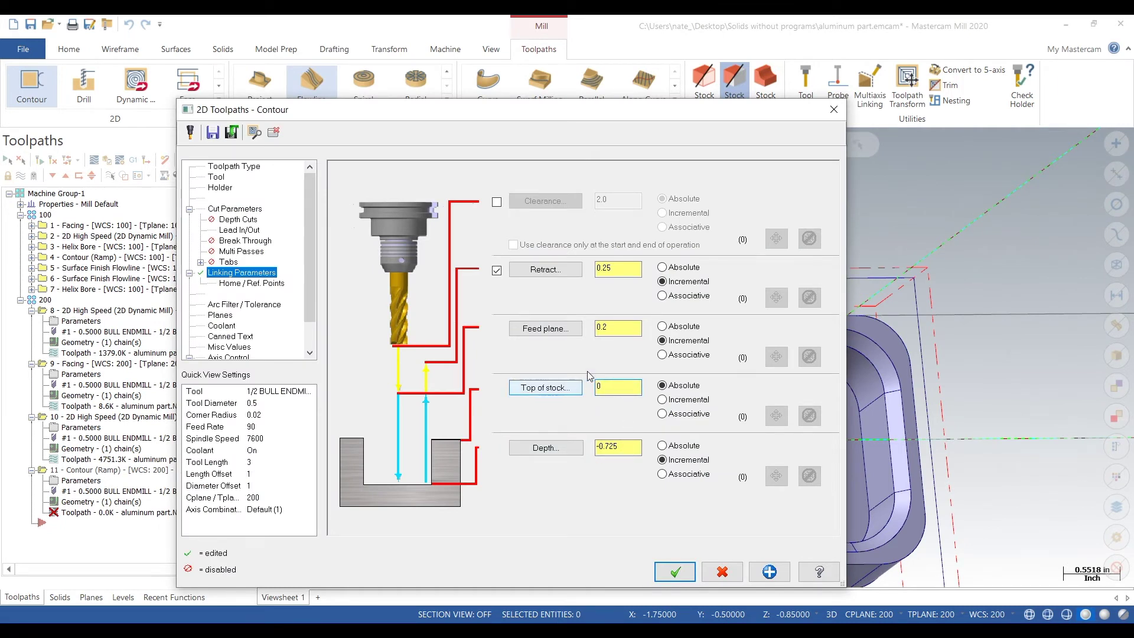
pyautogui.click(237, 221)
pyautogui.click(238, 210)
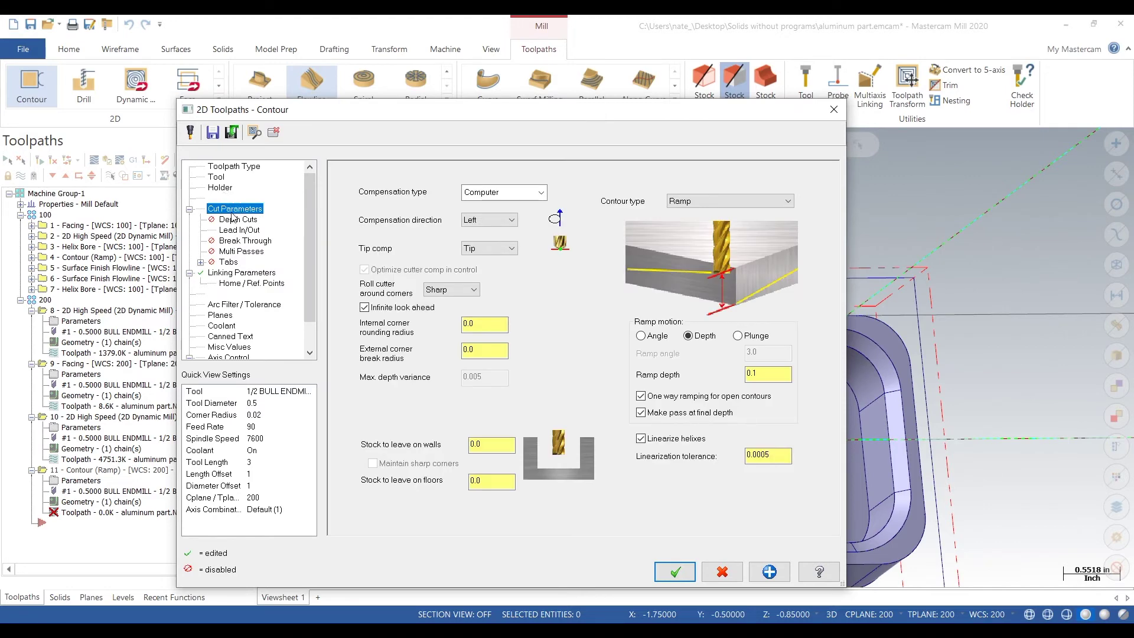
pyautogui.click(675, 571)
# - Set operation 10's top of stock to Absolute 0 and regenerate its Dynamic Mill toolpath
pyautogui.click(81, 427)
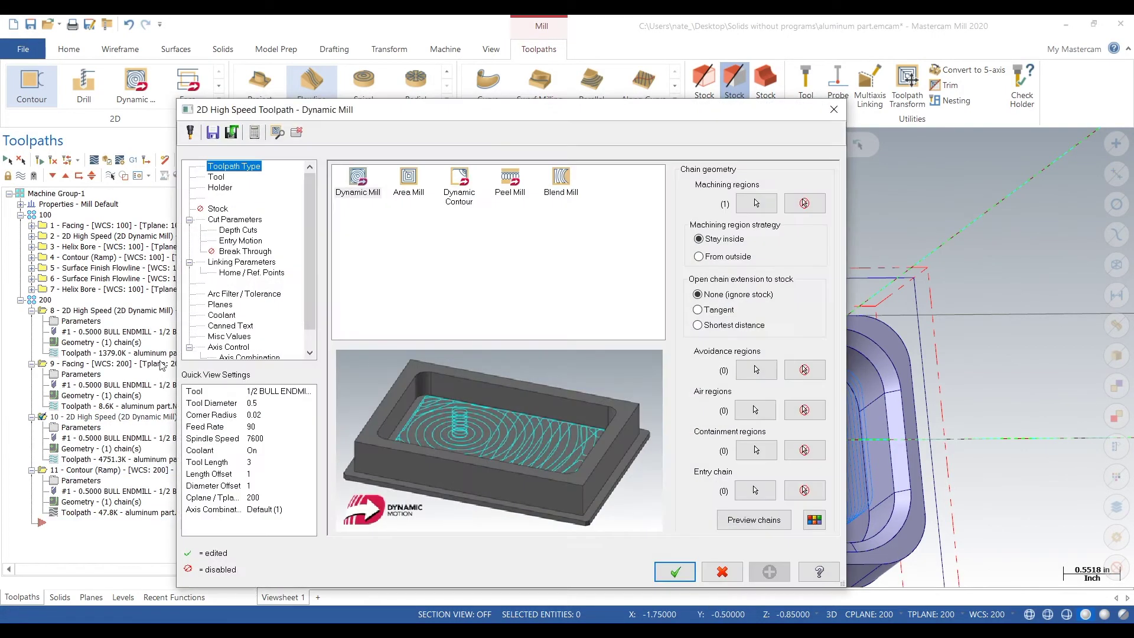
pyautogui.click(236, 220)
pyautogui.click(241, 261)
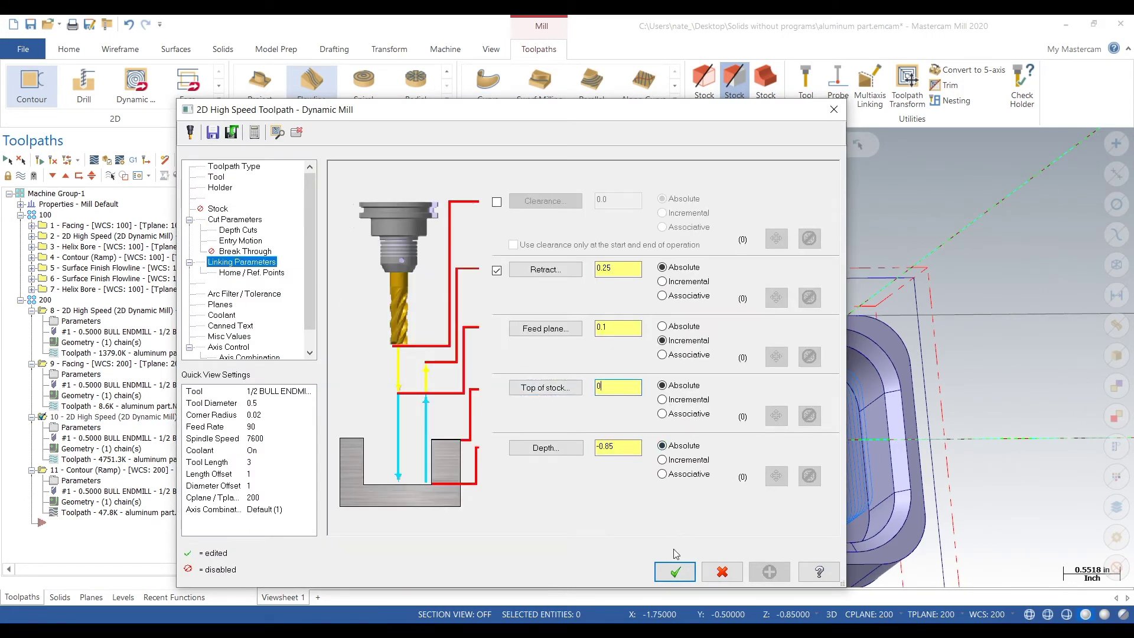
pyautogui.click(675, 573)
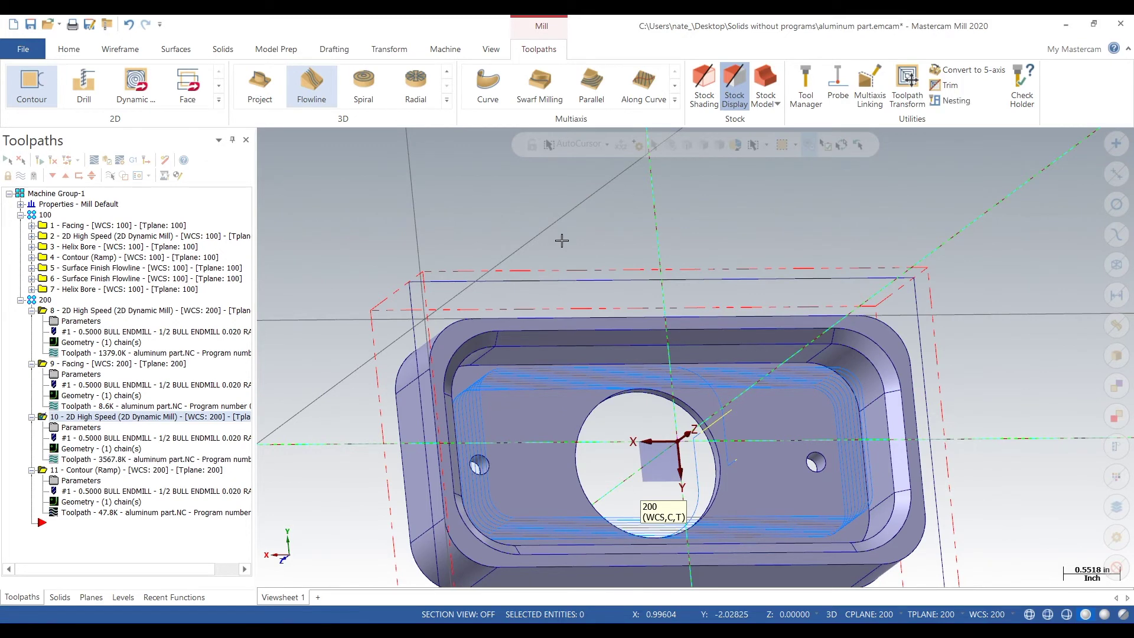
# - Start a Flowline toolpath after operation 11 and select all chamfer faces around the pocket's upper edge as drive surfaces
pyautogui.moveTo(596, 268); pyautogui.dragTo(546, 255, button='middle')
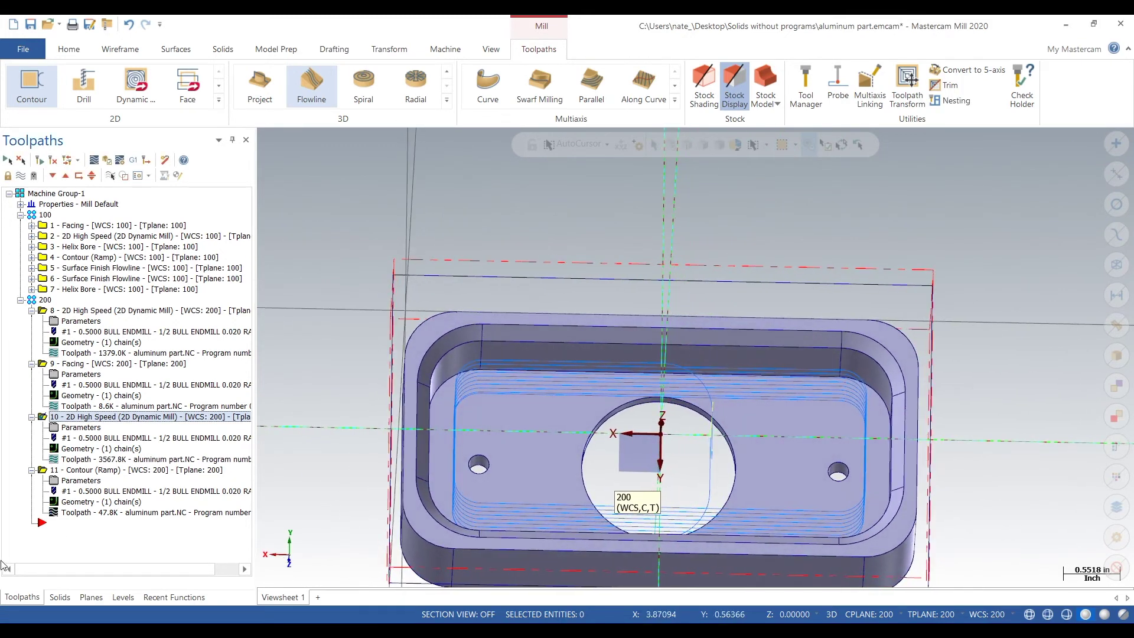
pyautogui.click(83, 469)
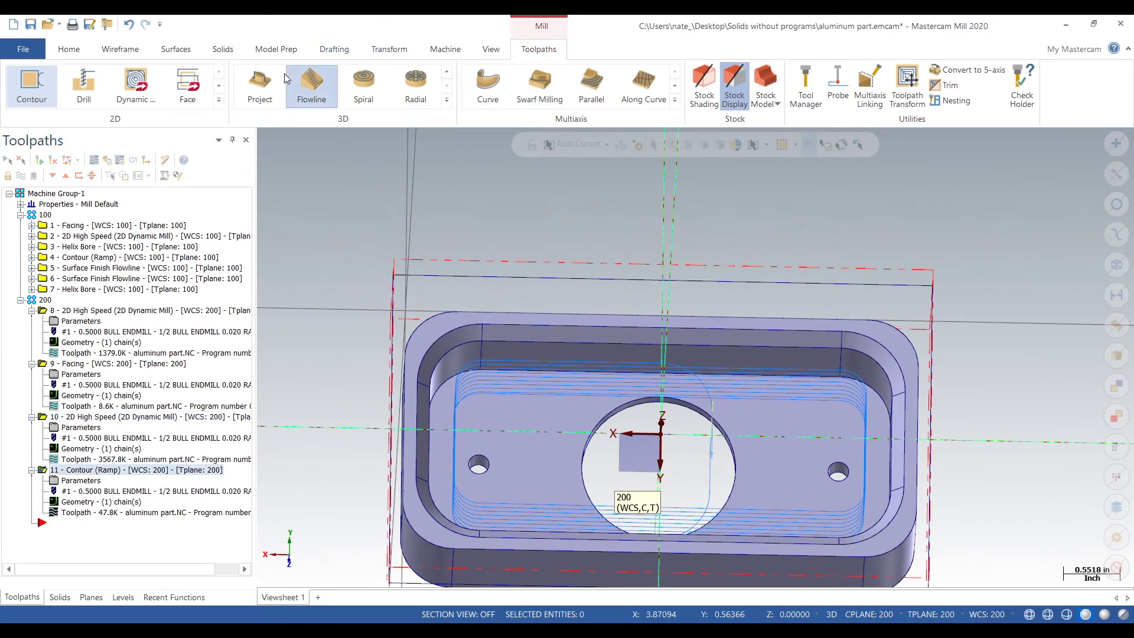
pyautogui.click(316, 82)
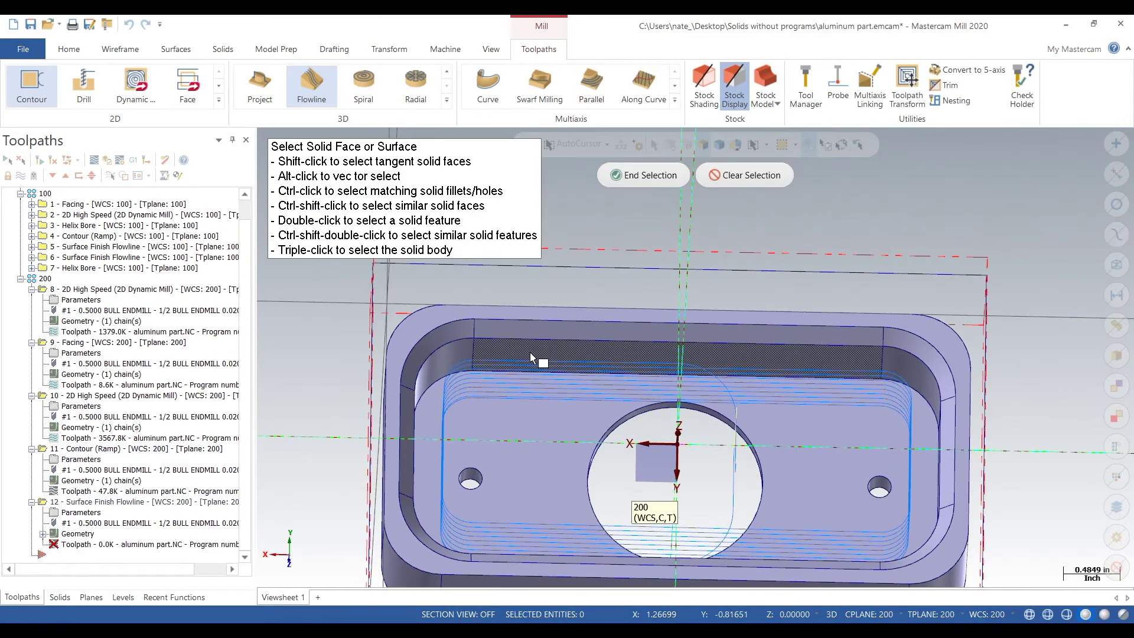
pyautogui.click(537, 332)
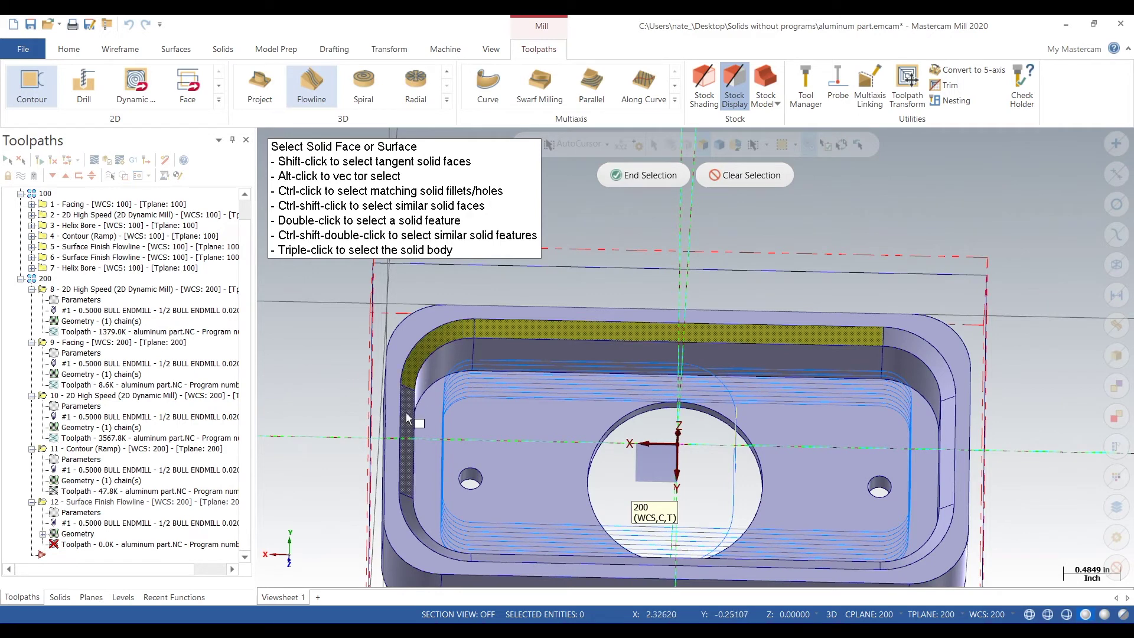
pyautogui.moveTo(436, 536); pyautogui.dragTo(858, 562, button='middle')
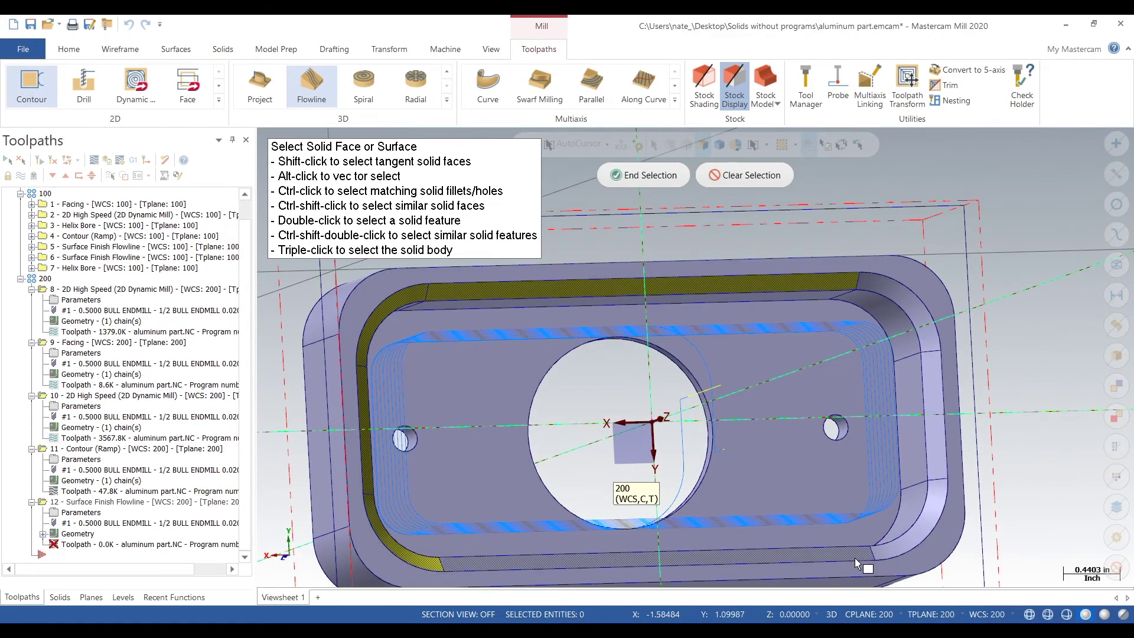
pyautogui.click(893, 544)
pyautogui.click(942, 413)
pyautogui.click(907, 307)
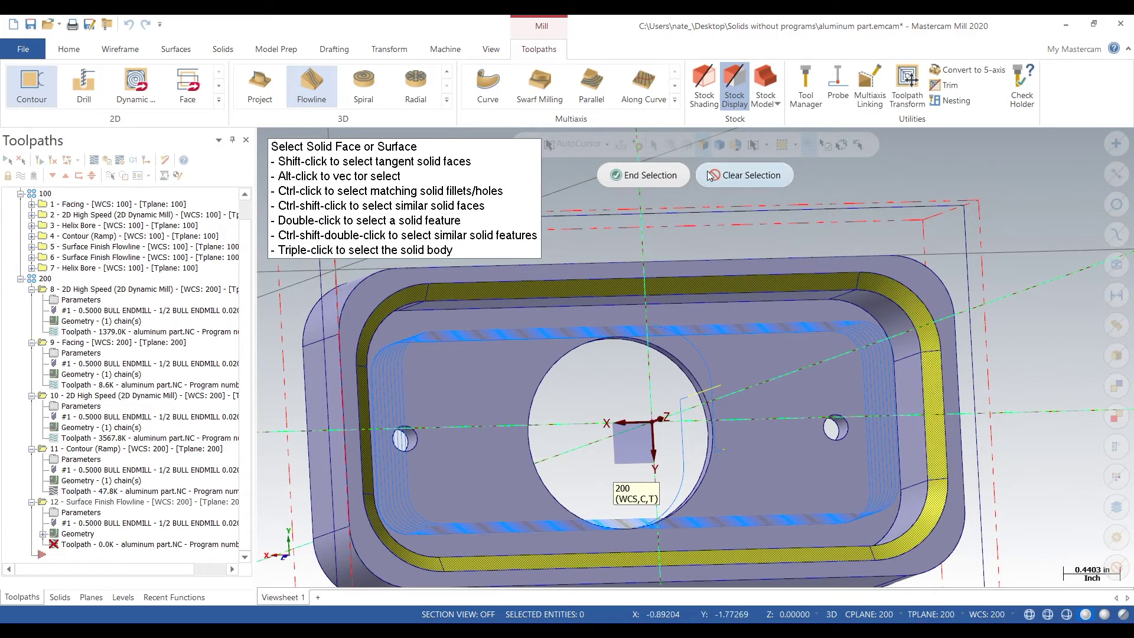
pyautogui.click(648, 175)
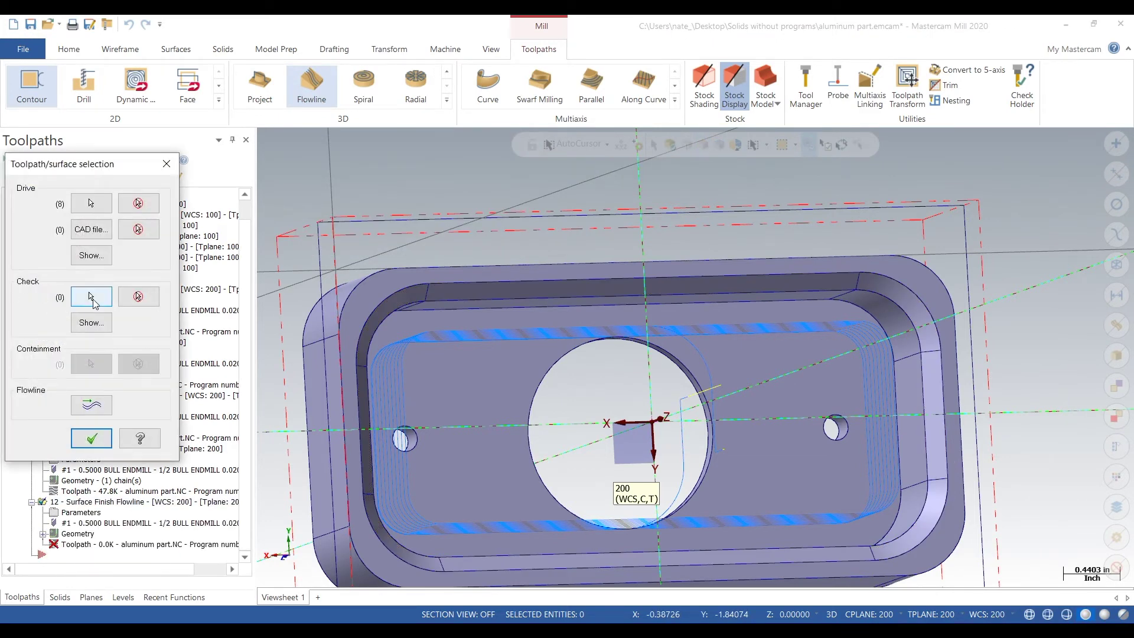
# - Flip the flowline's cut direction and step direction on the chamfer faces, and accept the surface selection
pyautogui.click(104, 413)
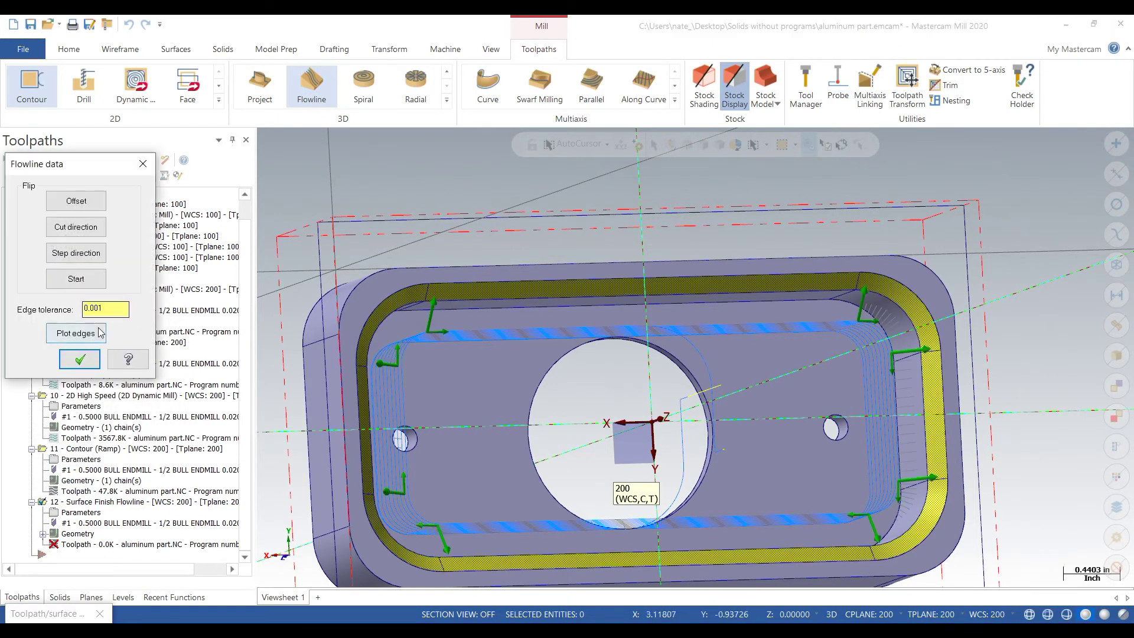
pyautogui.click(96, 236)
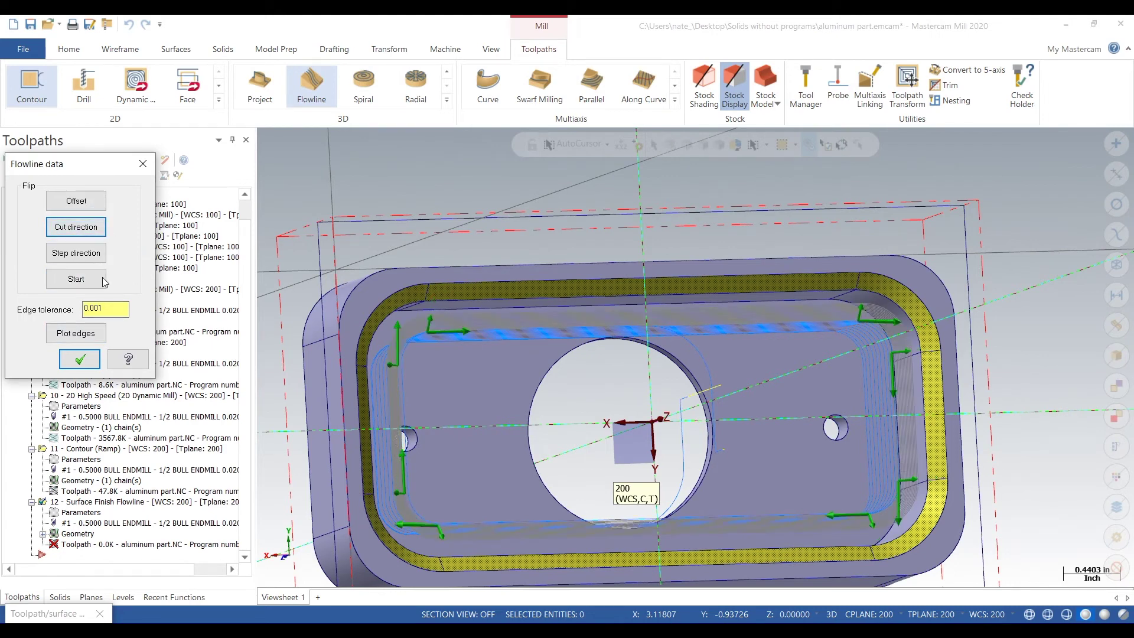
pyautogui.moveTo(512, 409); pyautogui.dragTo(441, 341, button='middle')
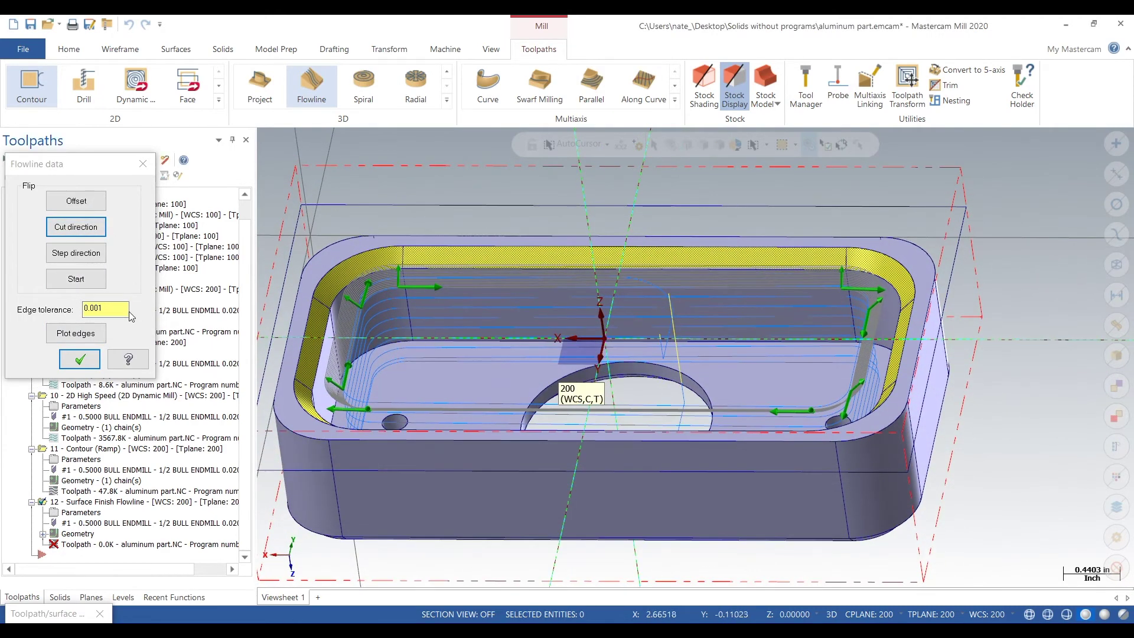
pyautogui.click(82, 254)
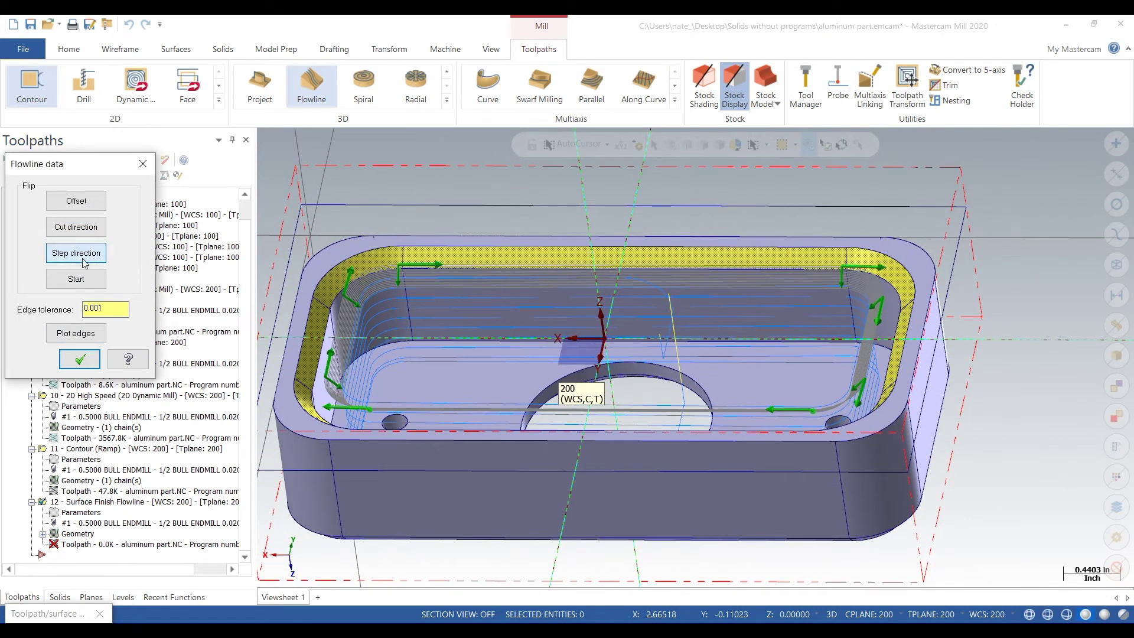
pyautogui.click(80, 359)
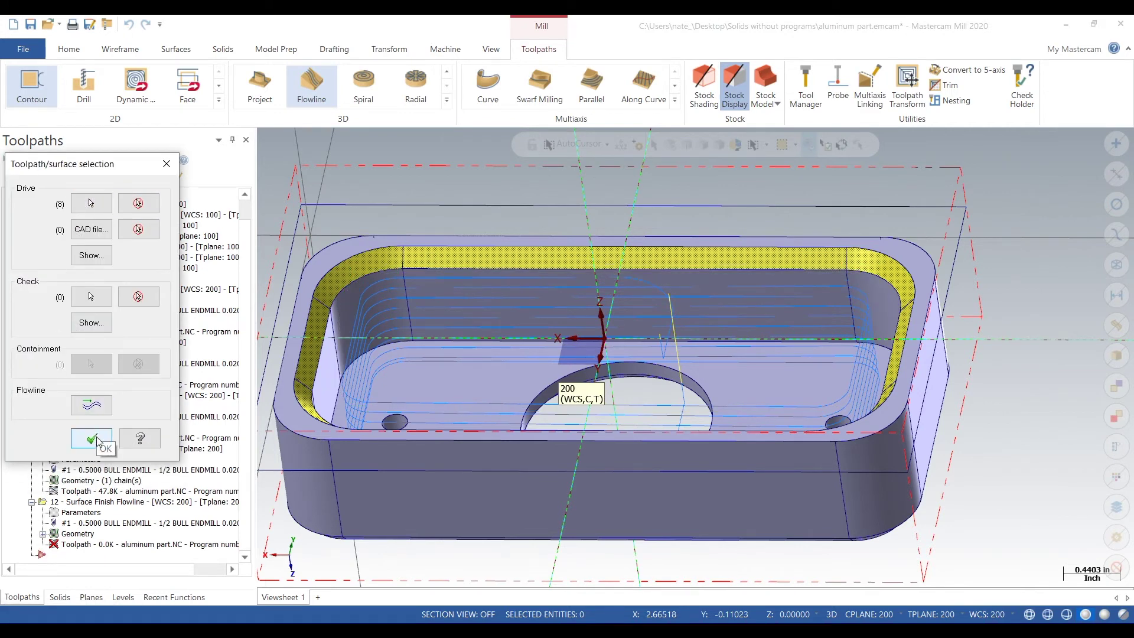
pyautogui.click(94, 440)
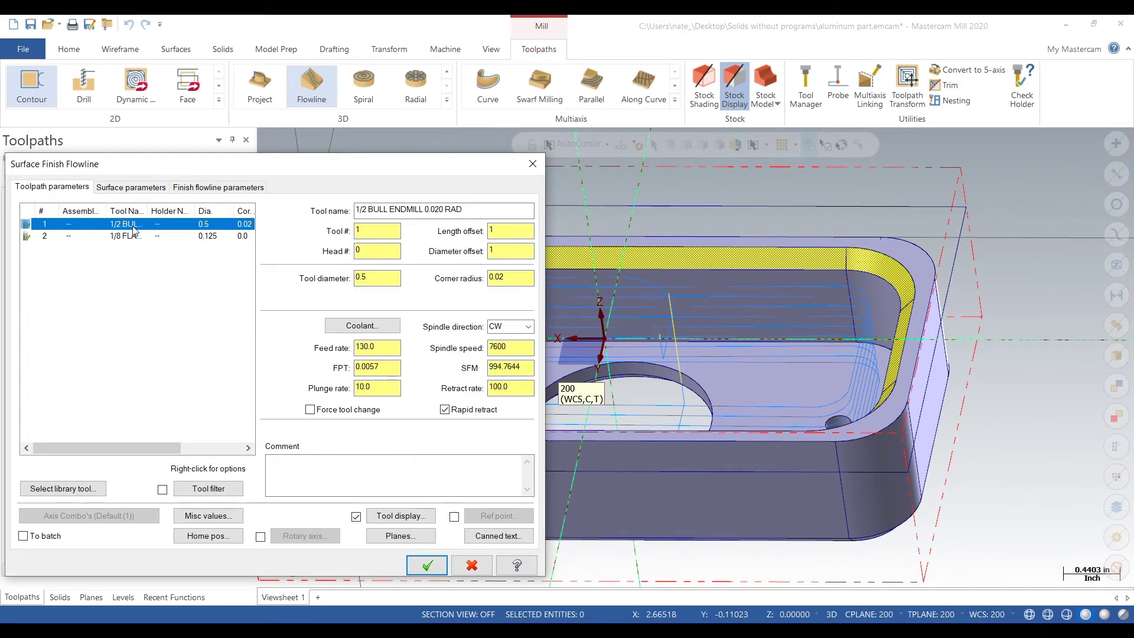
# - Review the surface and finish flowline parameters and generate the chamfer toolpath with the 1/2 bull endmill, 0.020 radius
pyautogui.click(130, 187)
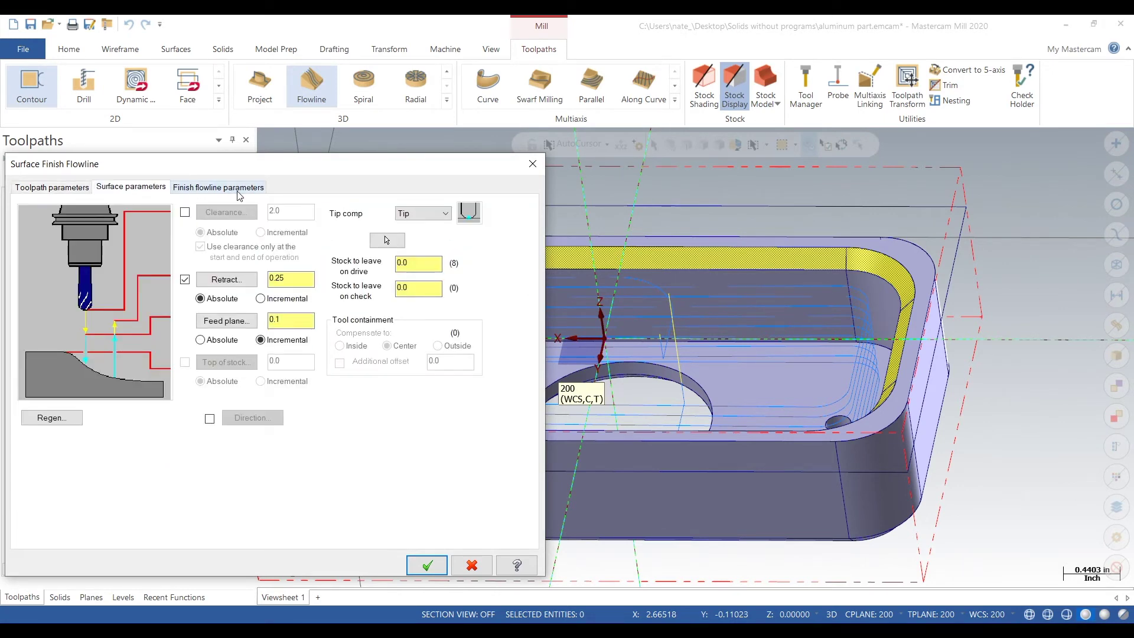
pyautogui.click(239, 189)
pyautogui.click(454, 247)
pyautogui.click(437, 564)
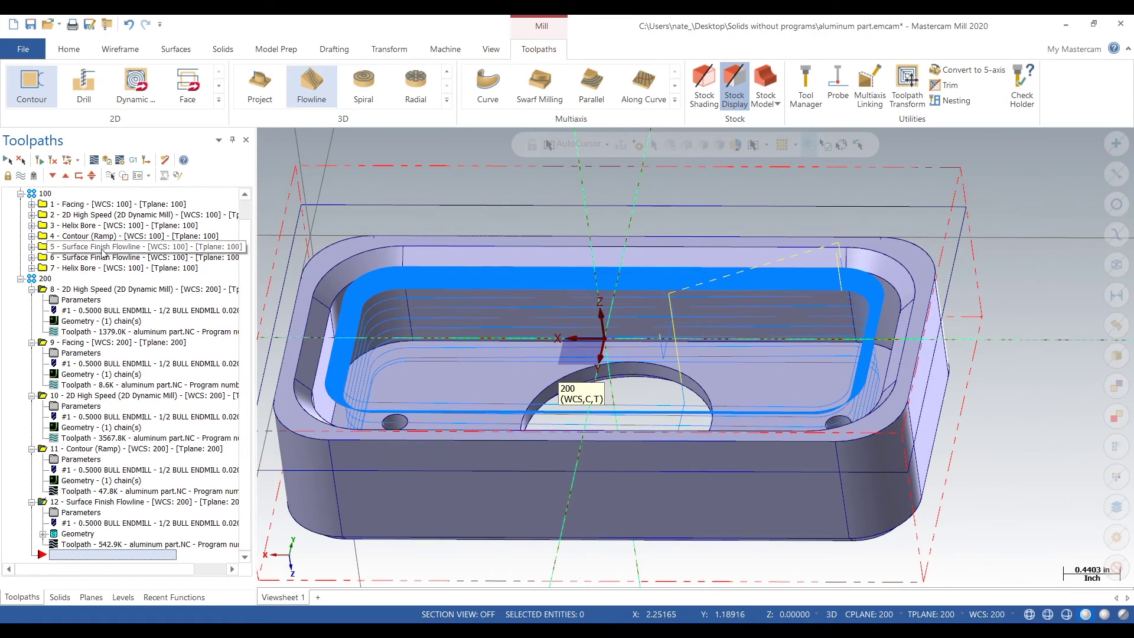
# - Select the operations of groups 100 and 200, run them through the Verify simulation, and inspect both sides of the machined part
pyautogui.scroll(-1, 834, 405)
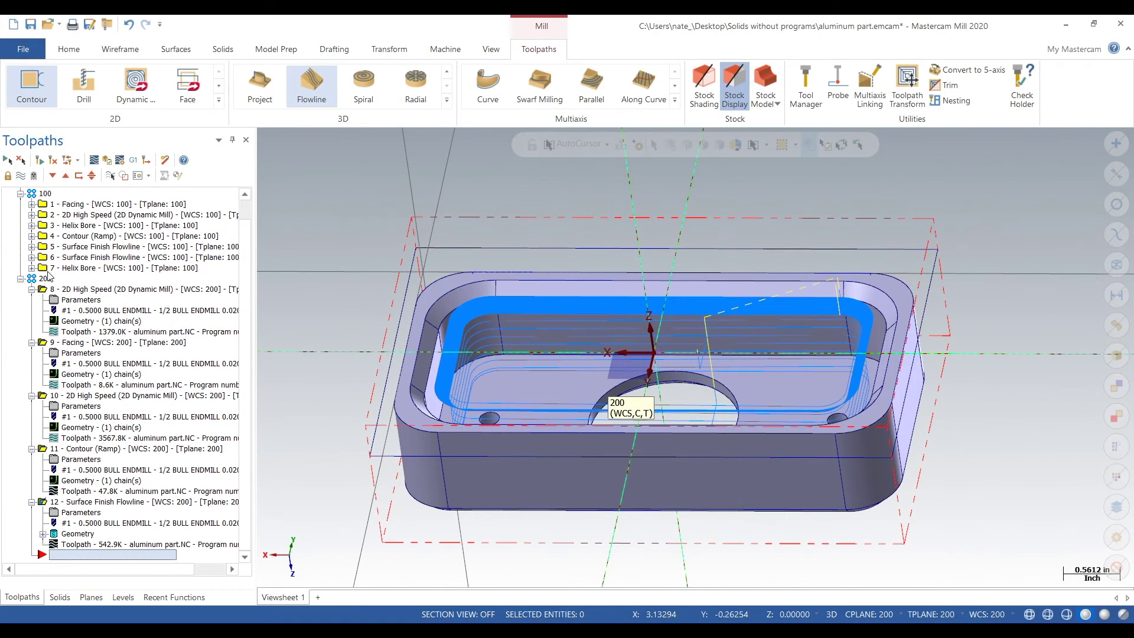
pyautogui.click(47, 194)
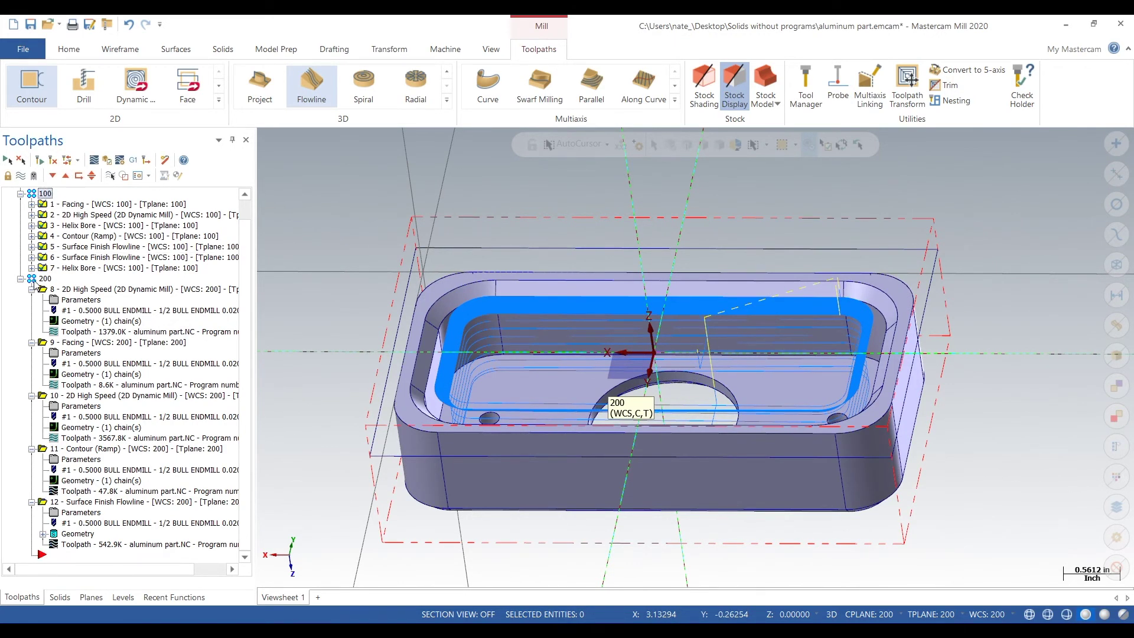
pyautogui.click(41, 279)
pyautogui.click(108, 161)
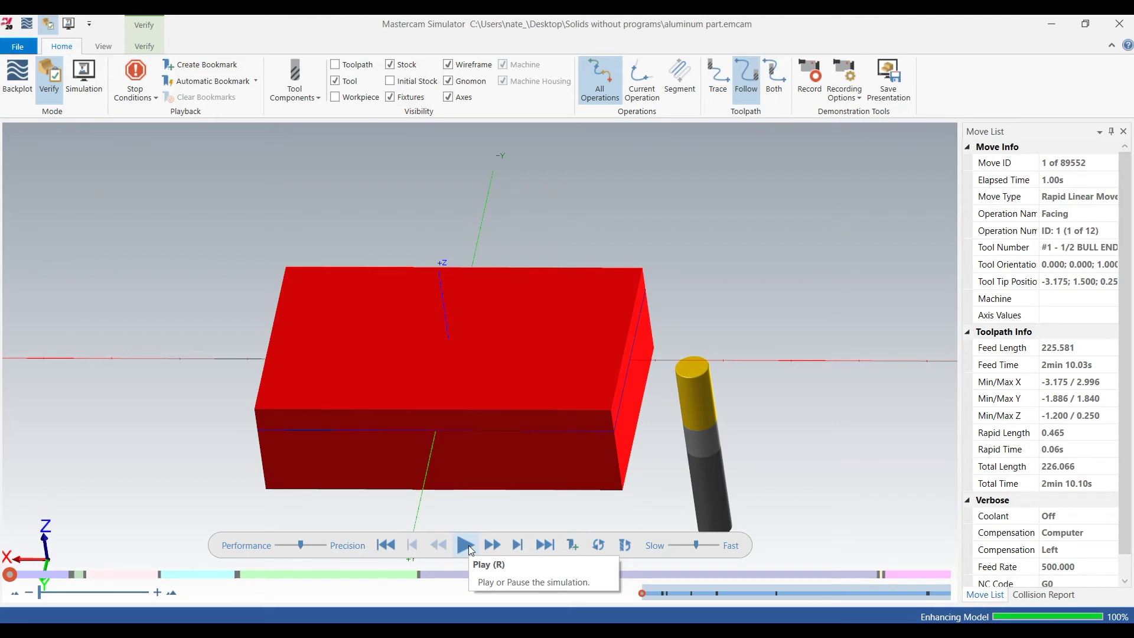
pyautogui.click(469, 545)
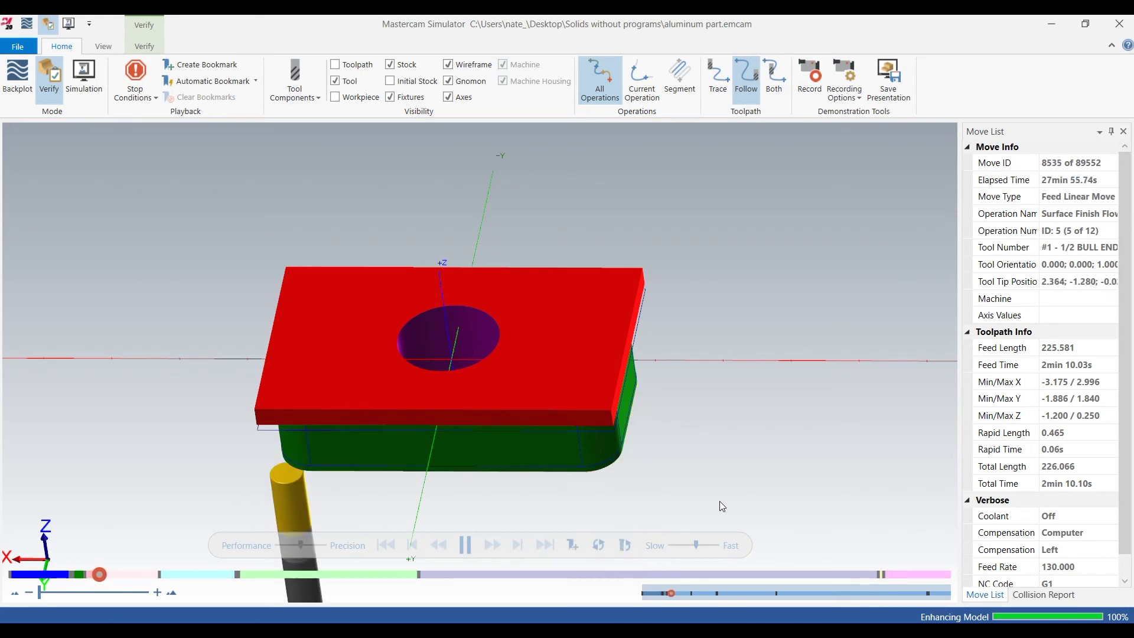
pyautogui.moveTo(682, 481); pyautogui.dragTo(653, 395, button='middle')
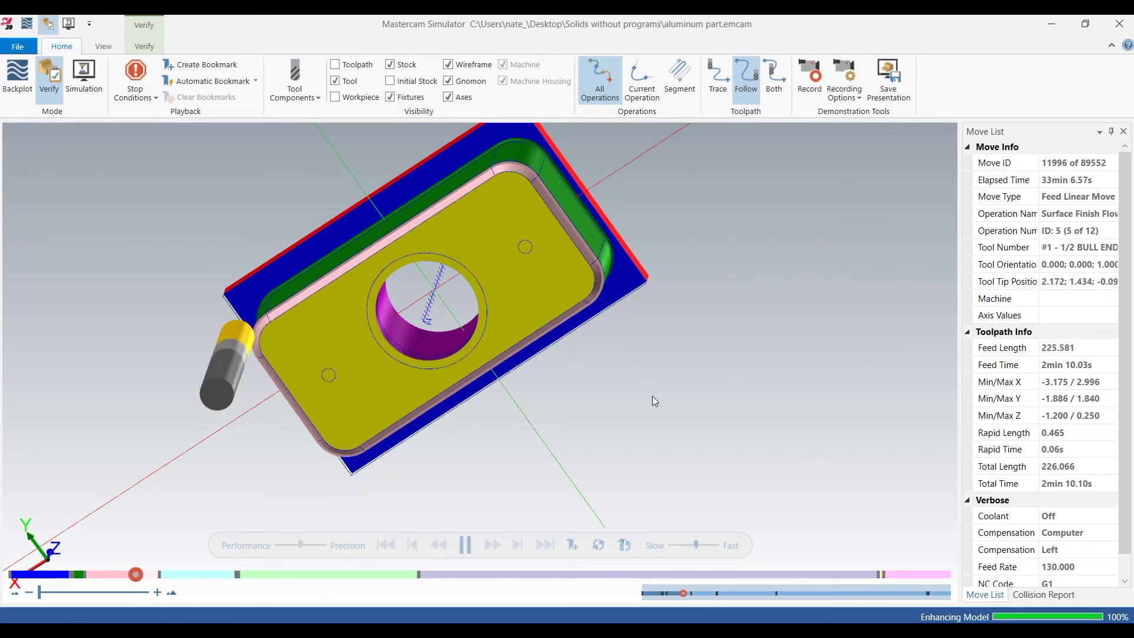
pyautogui.moveTo(647, 394); pyautogui.dragTo(679, 484, button='middle')
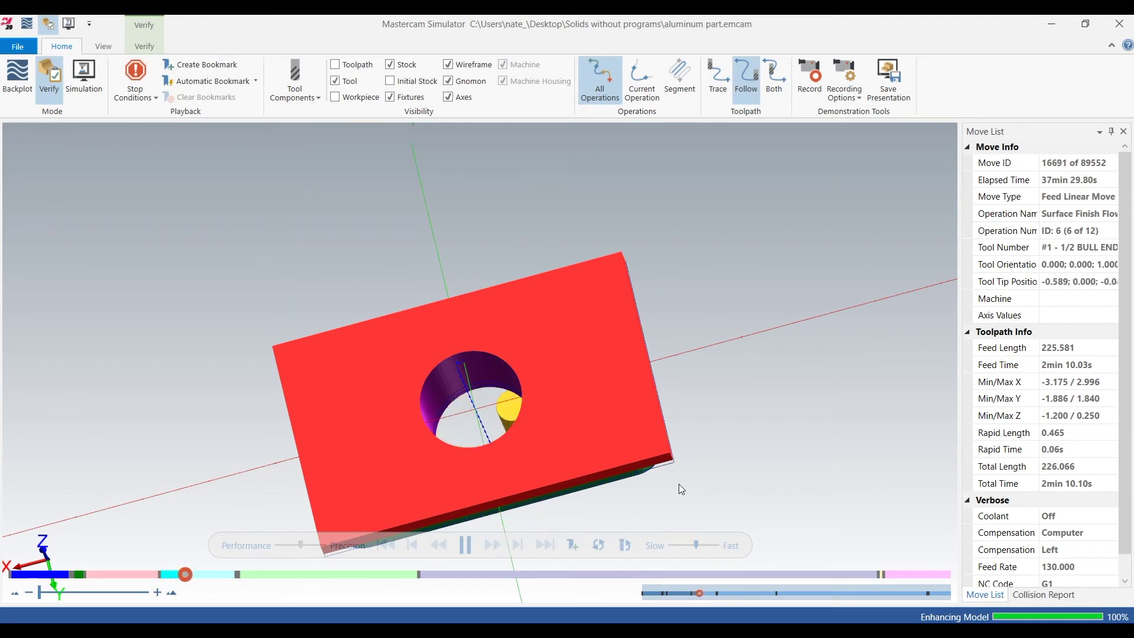
pyautogui.moveTo(731, 399); pyautogui.dragTo(672, 334, button='middle')
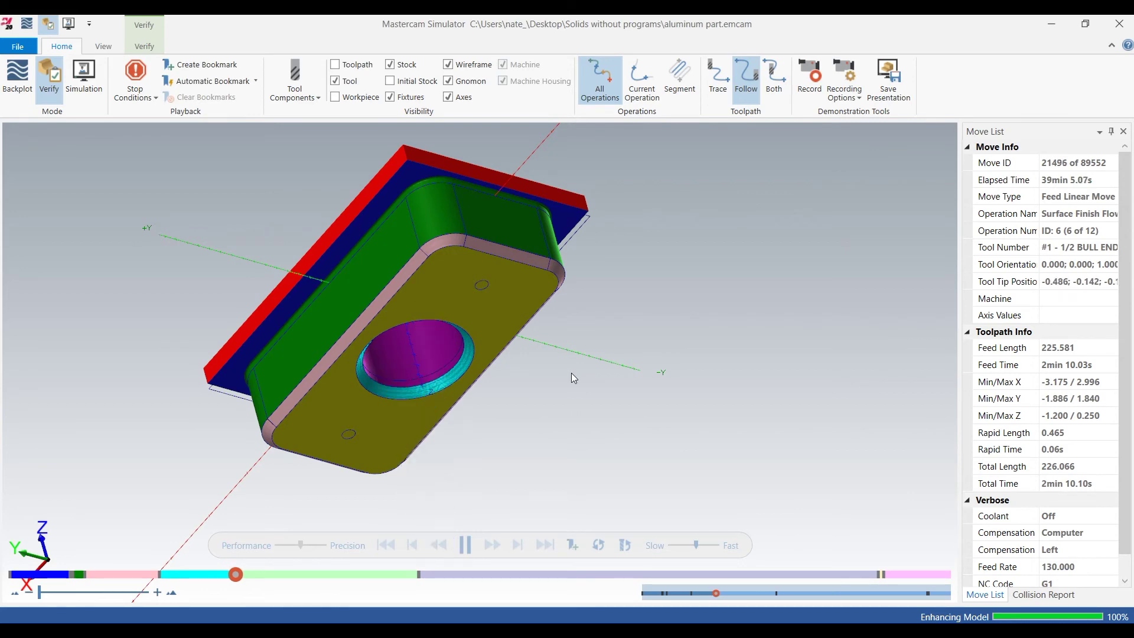
pyautogui.moveTo(572, 373); pyautogui.dragTo(610, 453, button='middle')
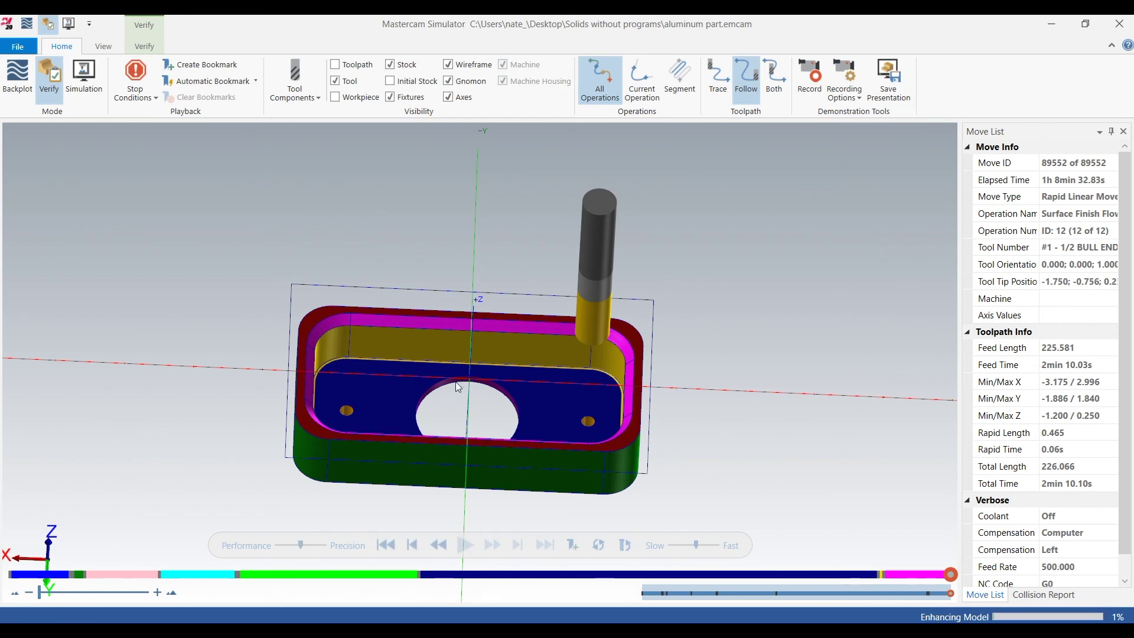
pyautogui.moveTo(478, 378); pyautogui.dragTo(520, 371, button='middle')
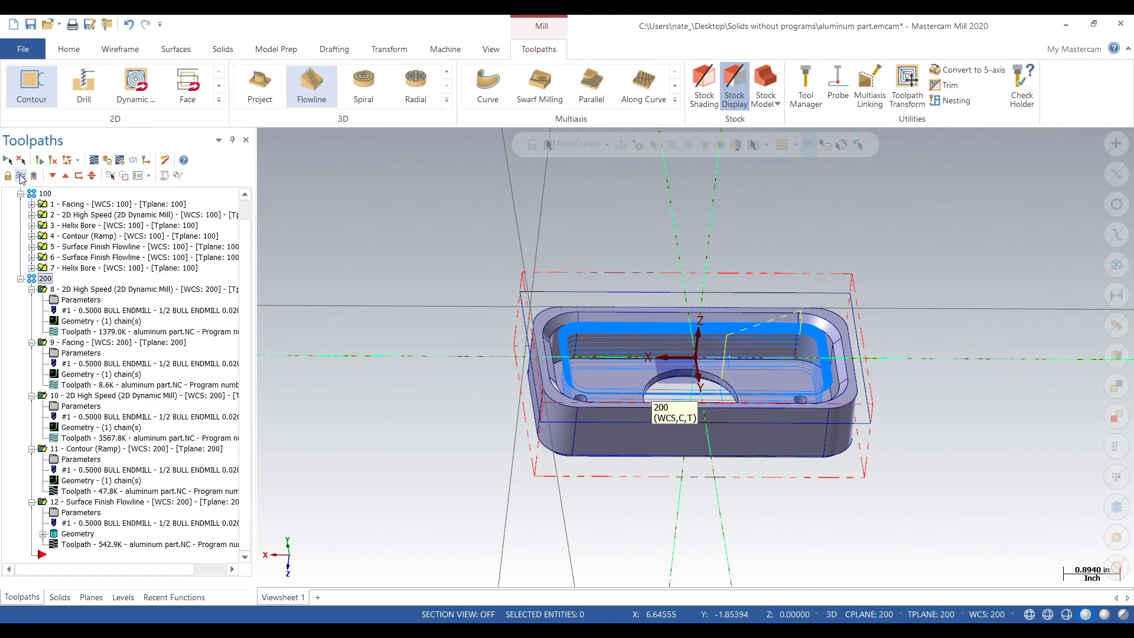
# - Hide the displayed toolpaths and collapse the details of operations 8 to 11 in group 200
pyautogui.click(21, 175)
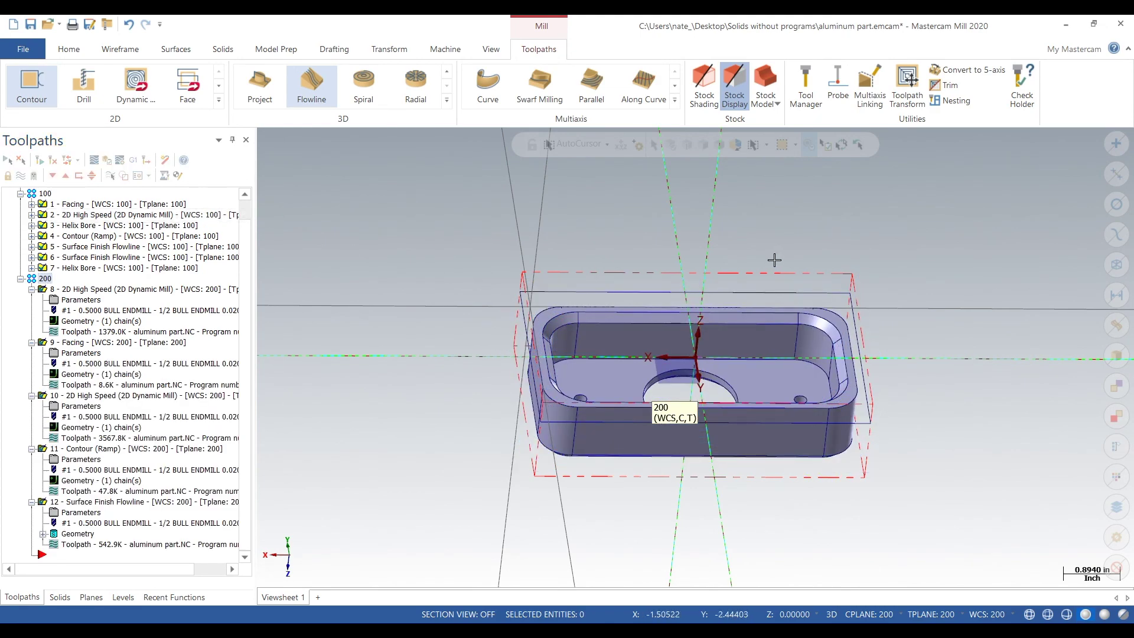
pyautogui.moveTo(774, 260)
pyautogui.mouseDown(button='middle')
pyautogui.moveTo(787, 499)
pyautogui.moveTo(786, 269)
pyautogui.mouseUp(button='middle')
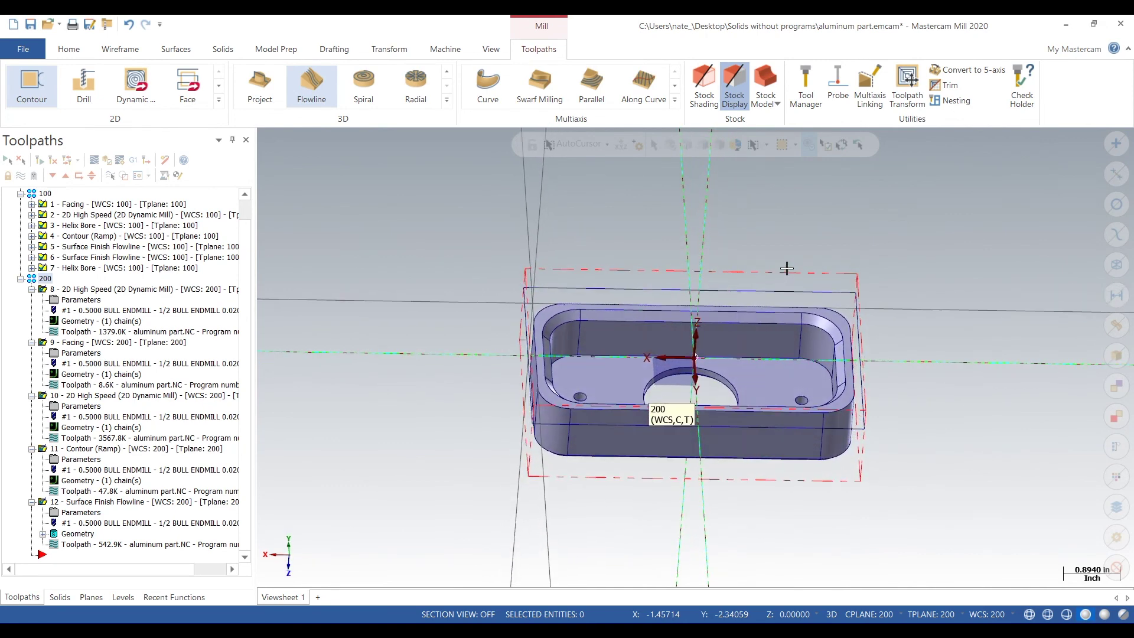
pyautogui.click(31, 289)
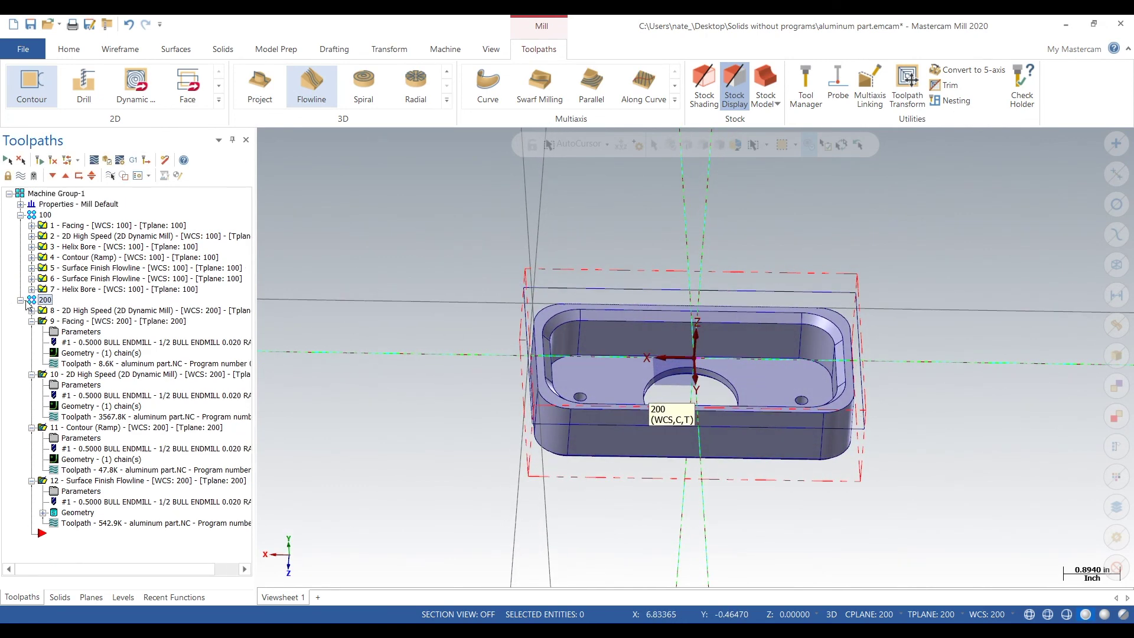
pyautogui.click(31, 320)
pyautogui.click(32, 331)
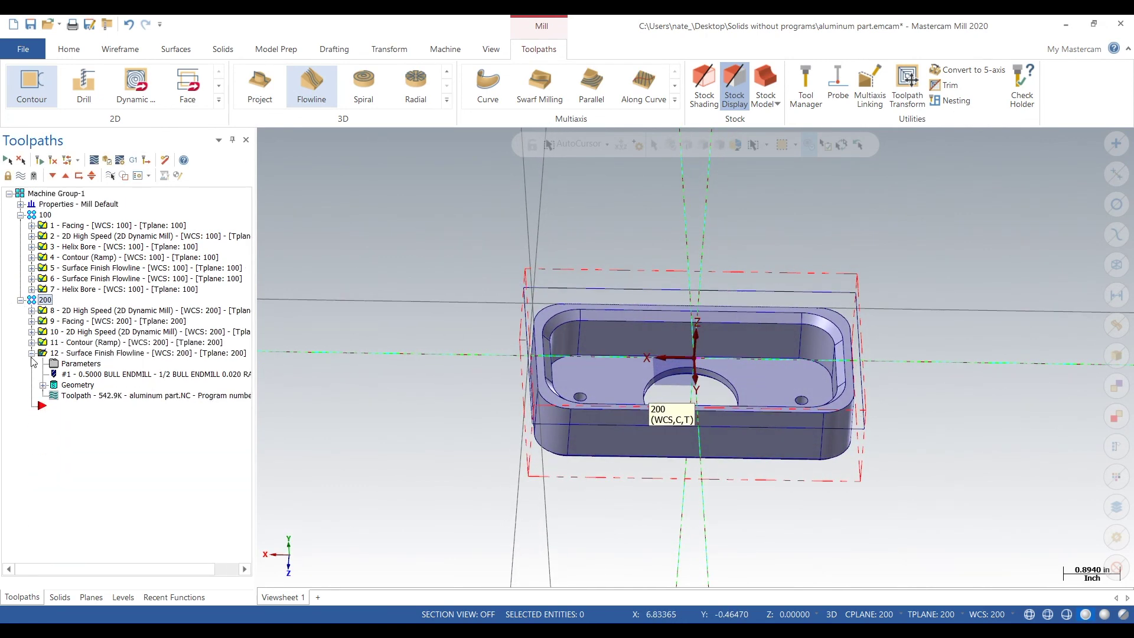